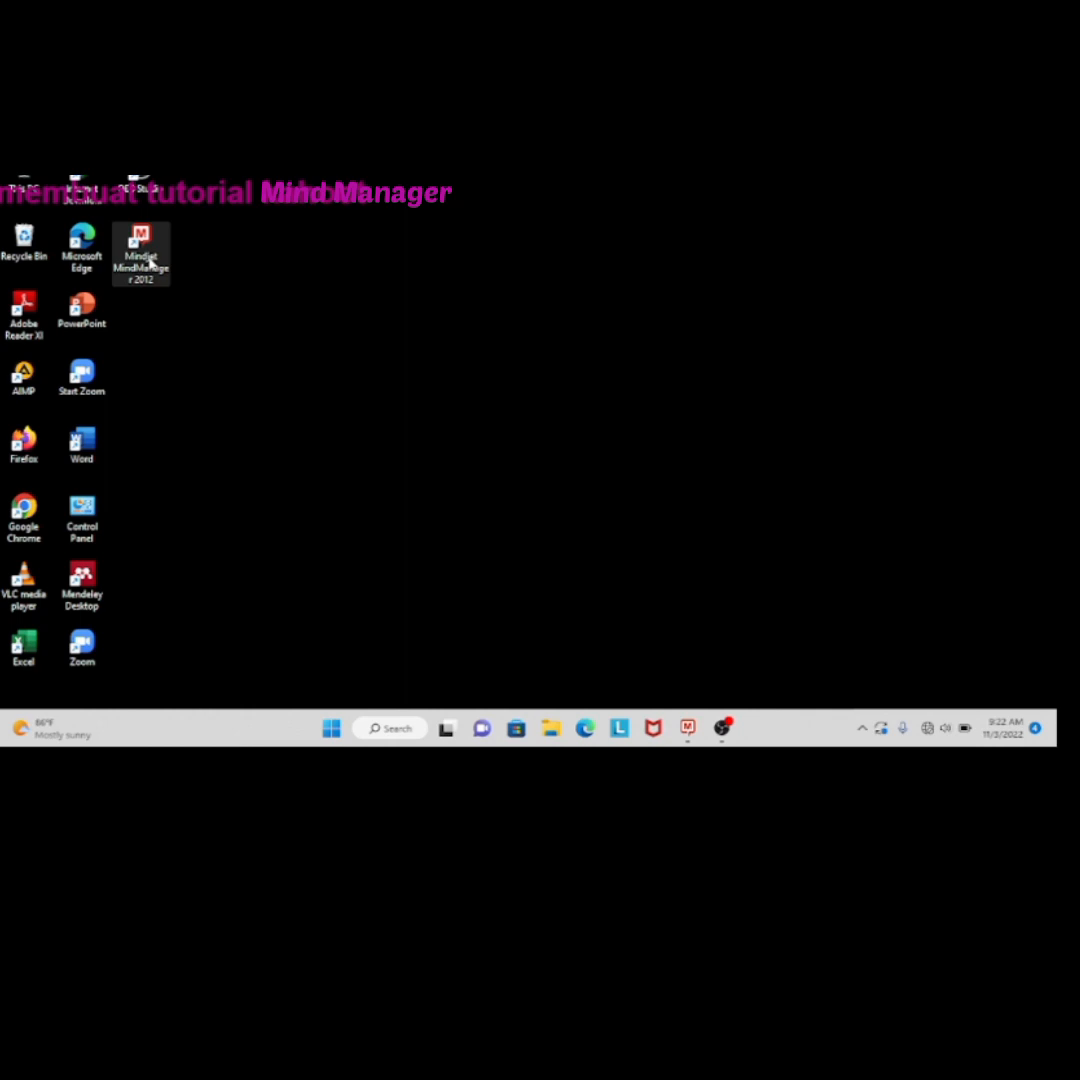
Open Mindjet MindManager 2012 and name the map's central topic "Al-Qur'an dan Hadist"
double_click(141, 252)
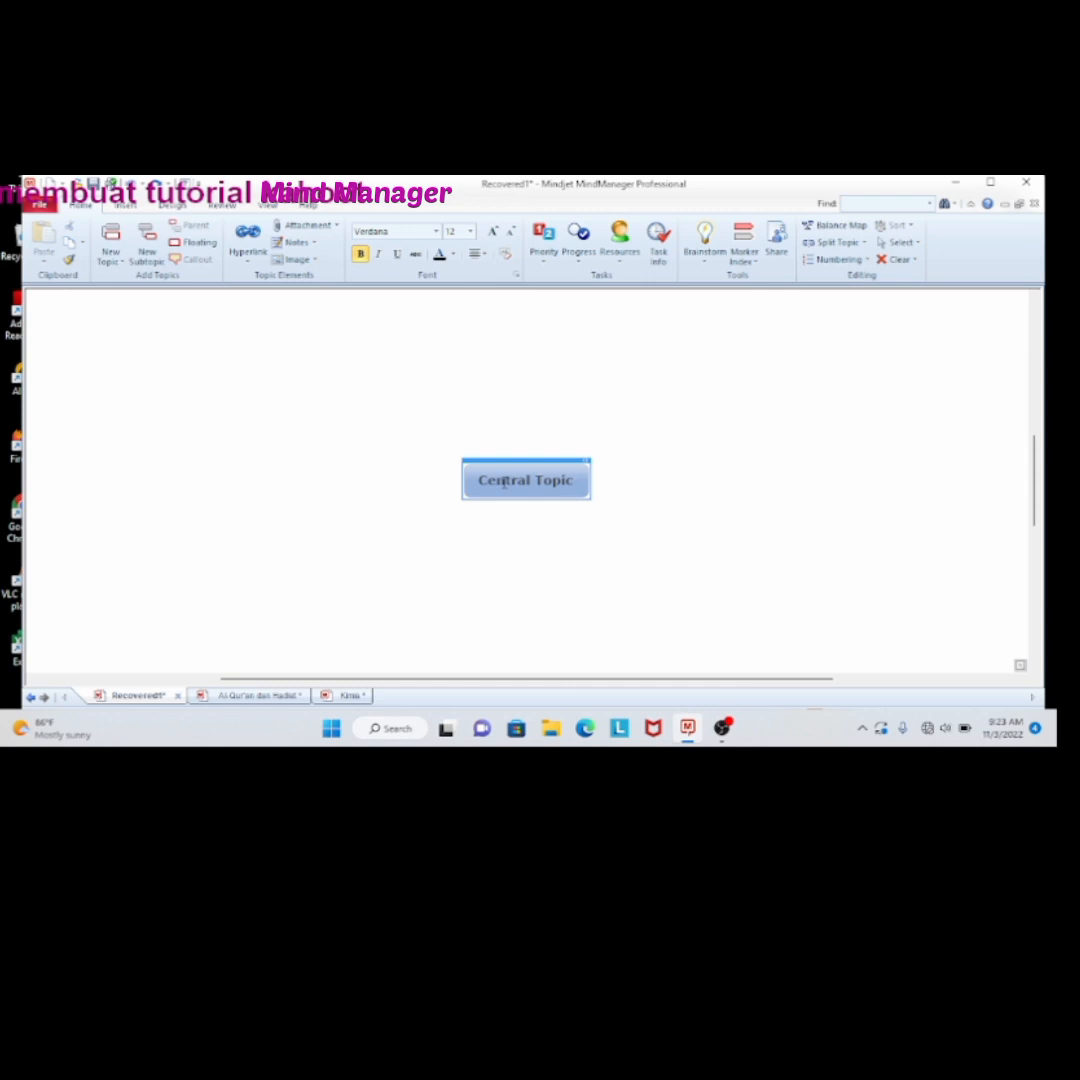
key(BackSpace)
text(Al)
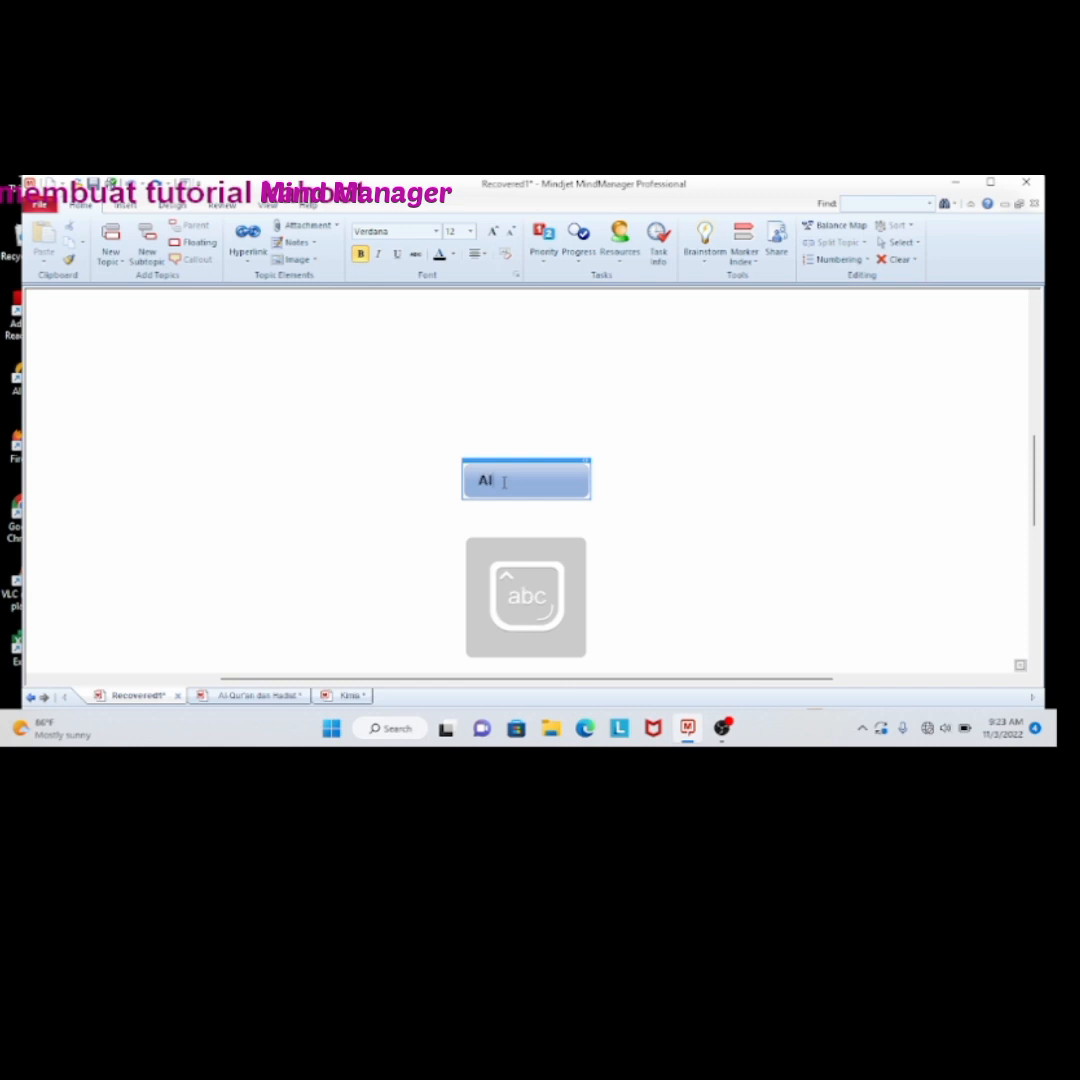
text(-Qur'an dan had)
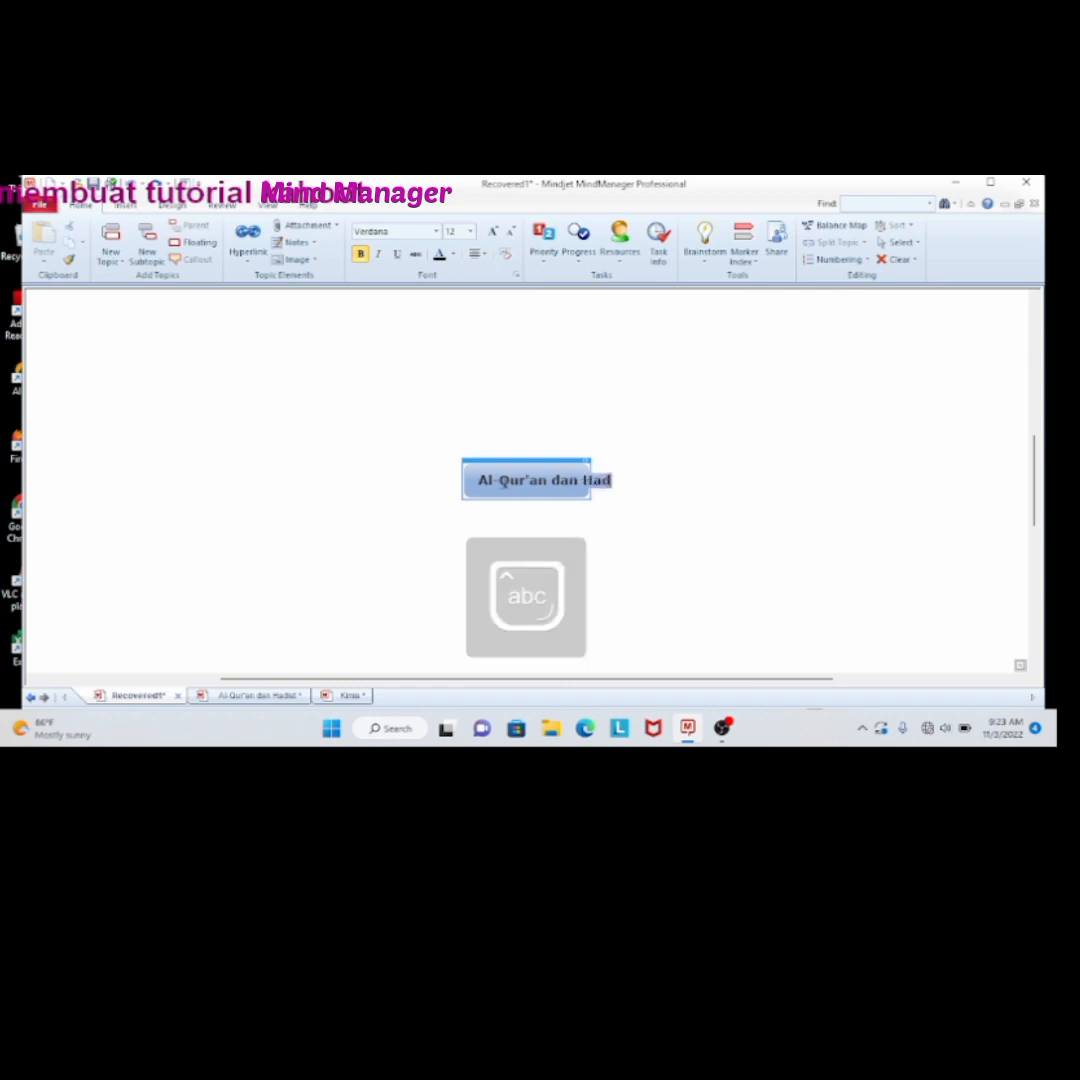
text(istt)
key(BackSpace)
key(Return)
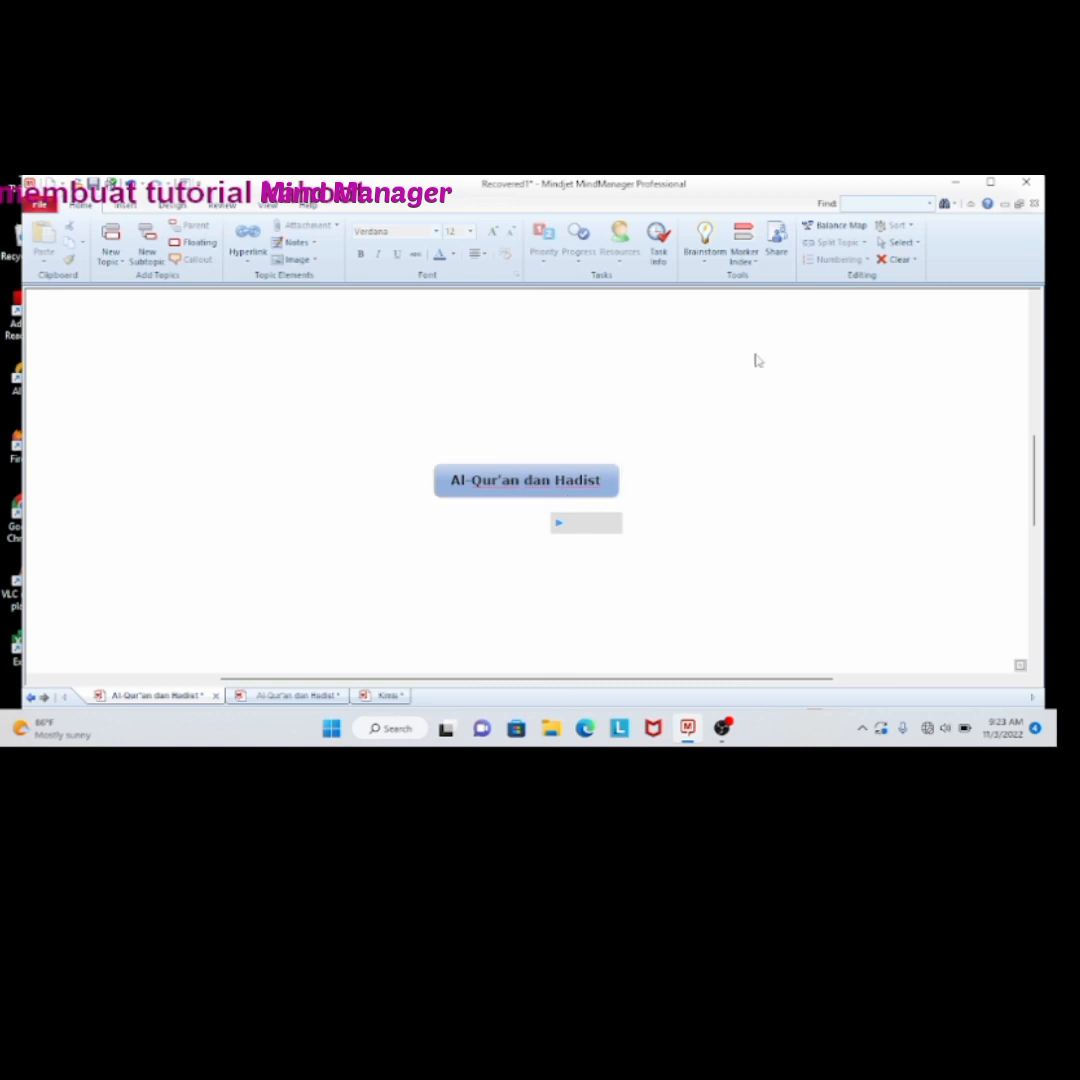
Add a main topic named "Al-Qur'an" to the central topic "Al-Qur'an dan Hadist"
click(600, 497)
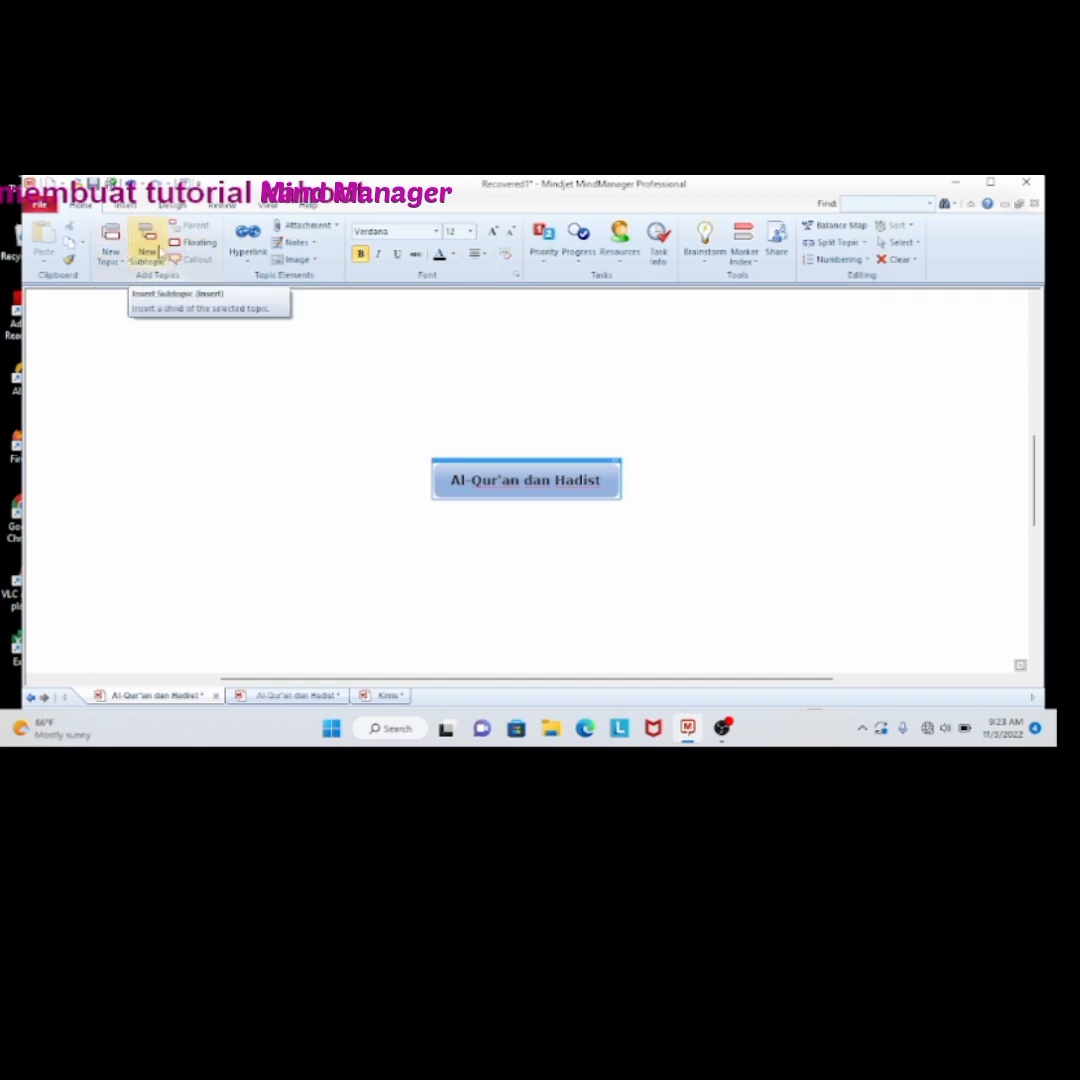
click(150, 248)
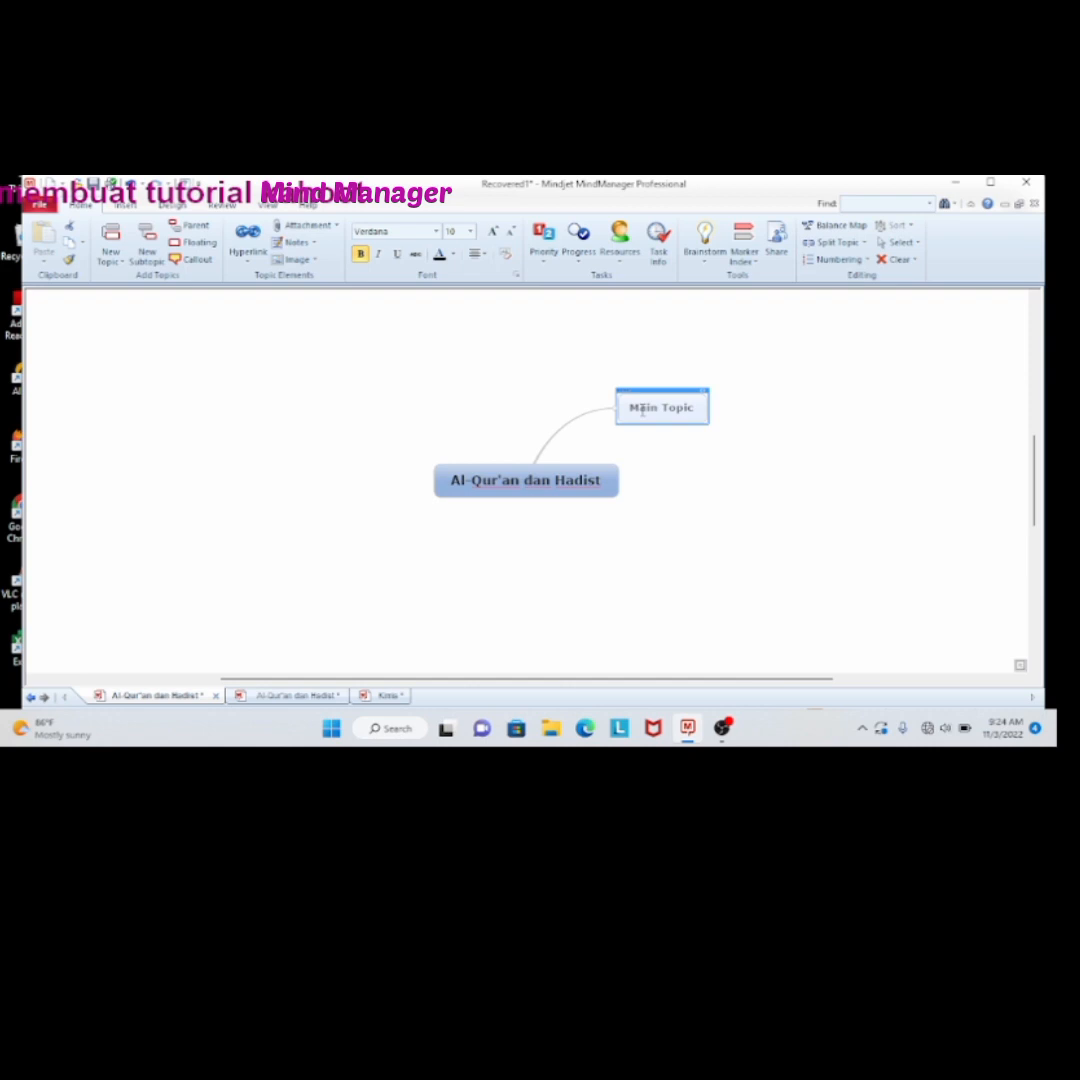
text(a)
key(BackSpace)
key(Caps_Lock)
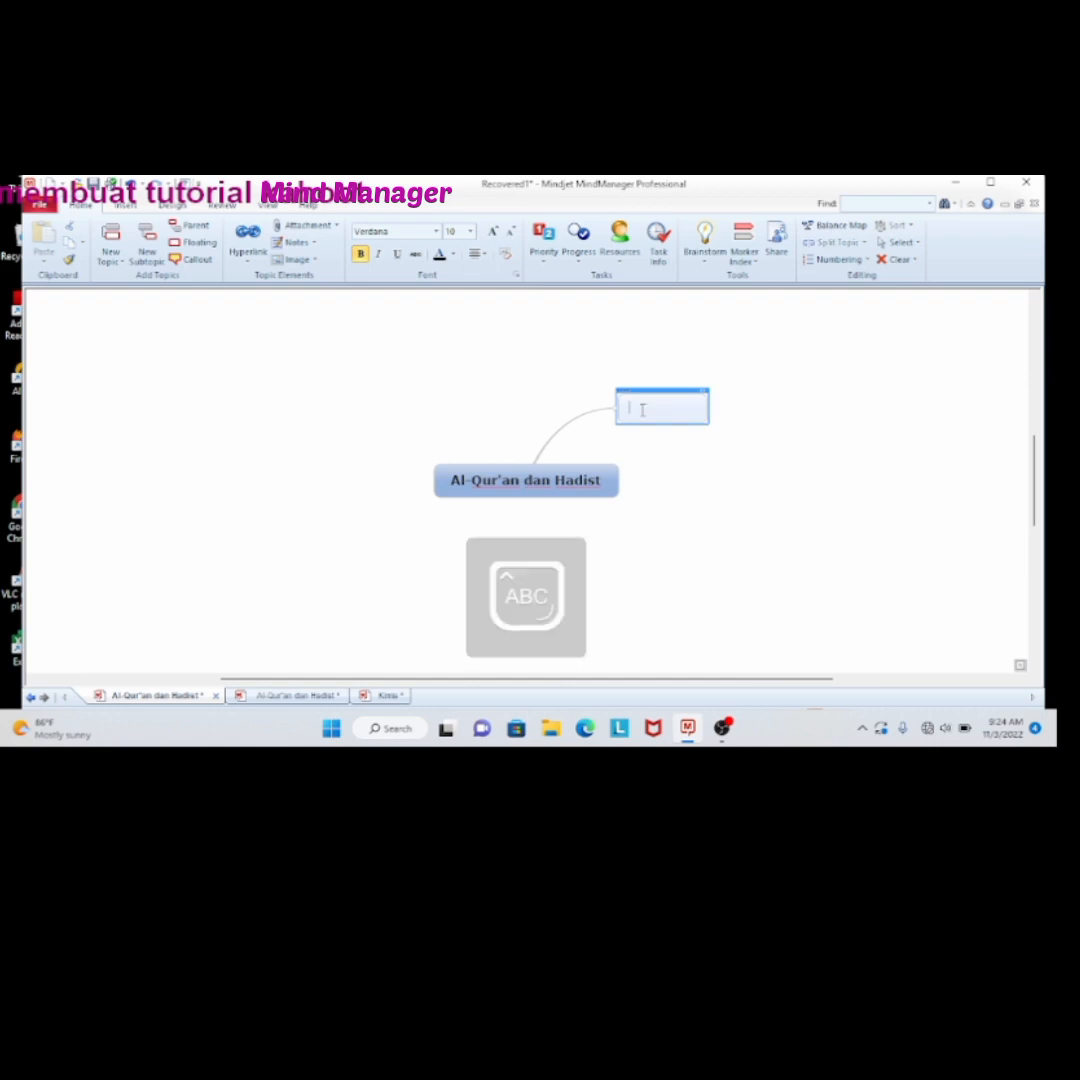
text(A)
key(Caps_Lock)
text(l-Qur'an)
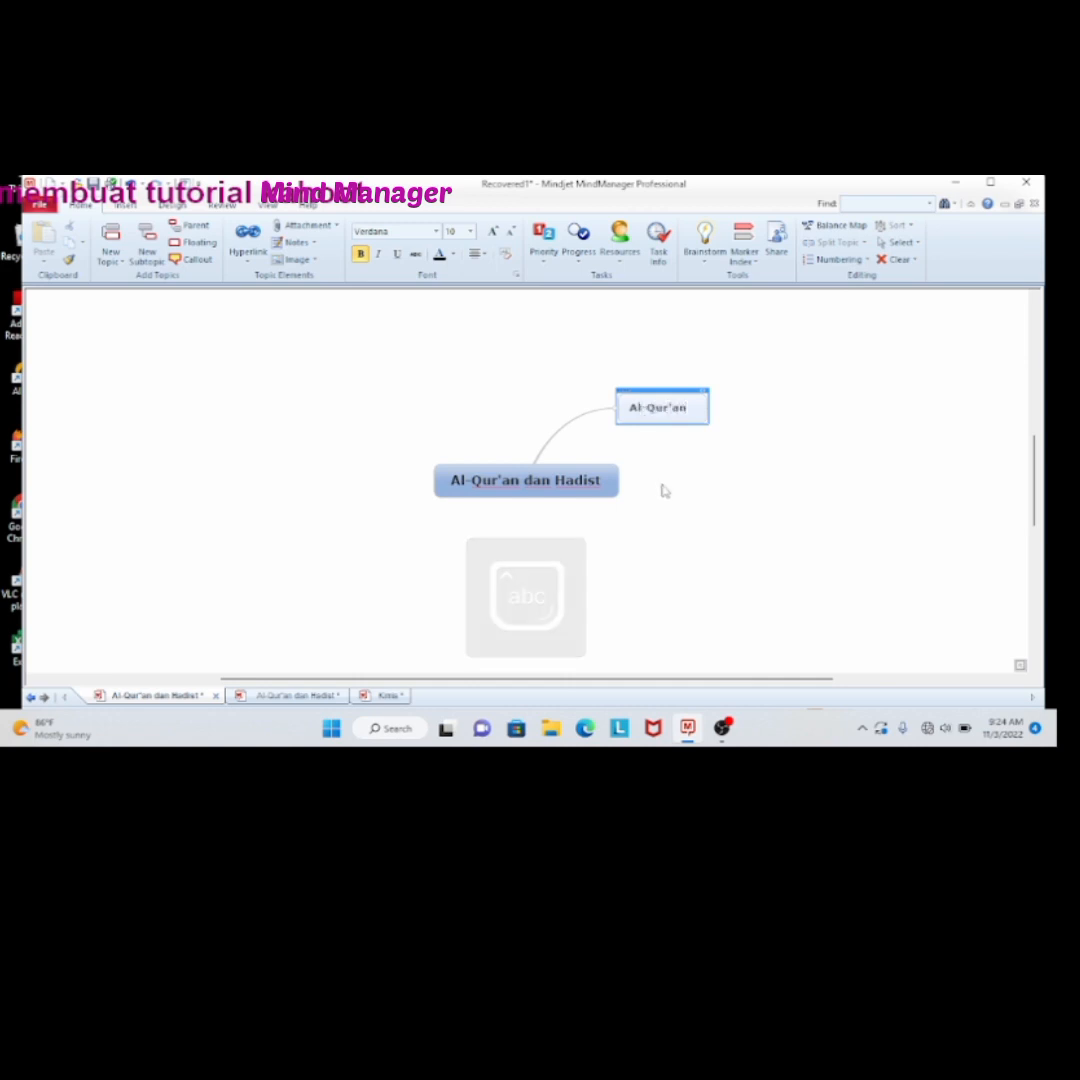
Add a second main topic named "Hadist" to the central topic
click(598, 494)
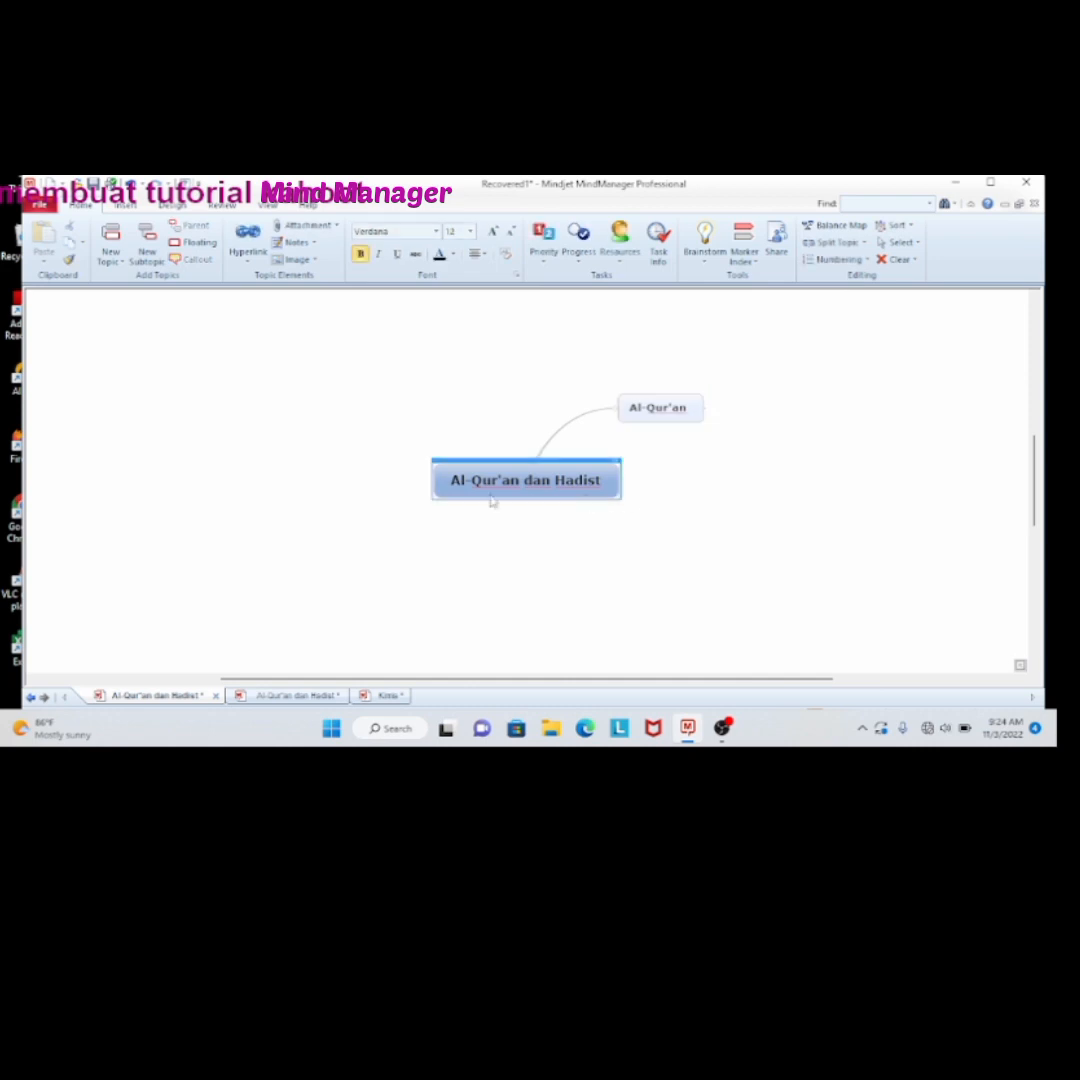
click(147, 240)
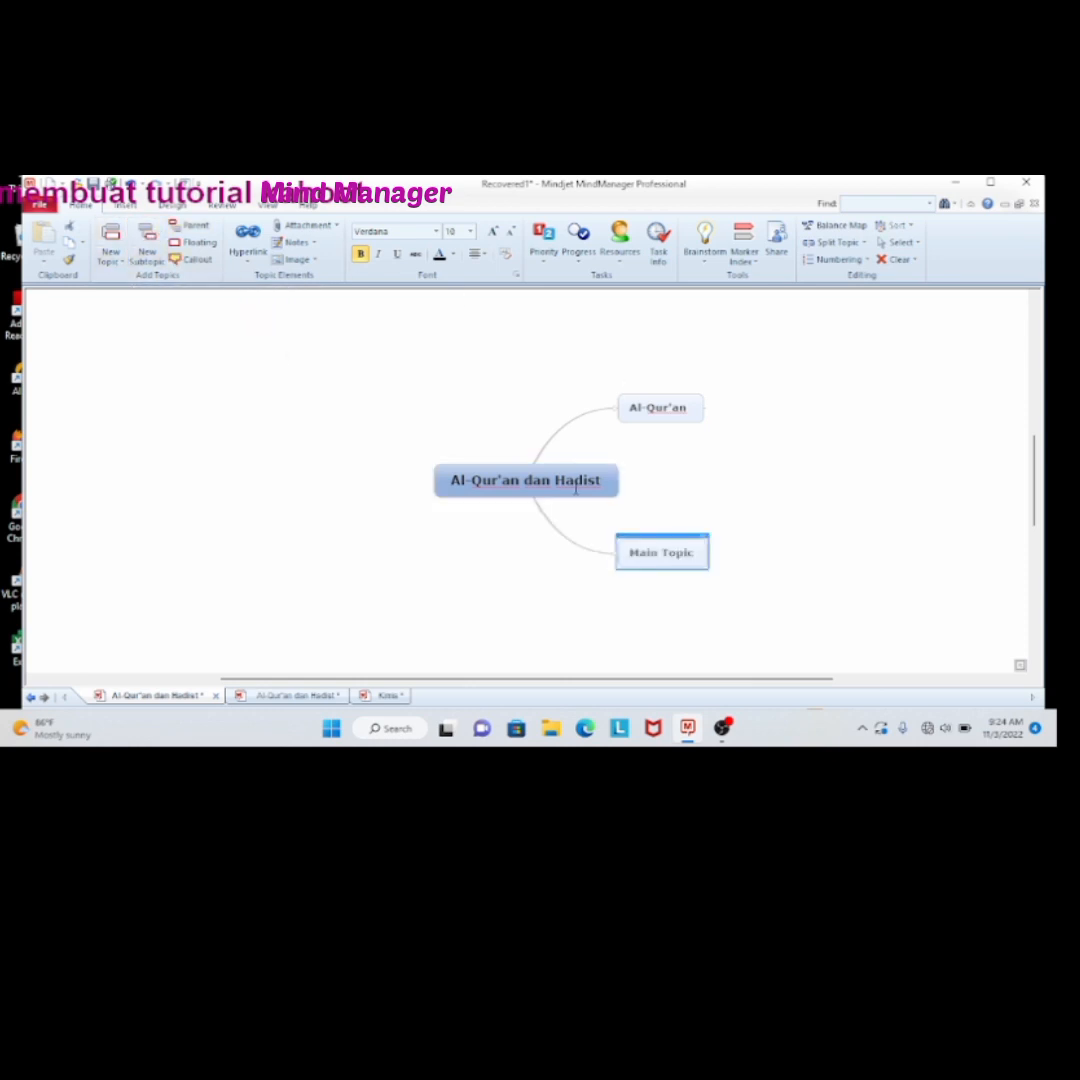
click(660, 551)
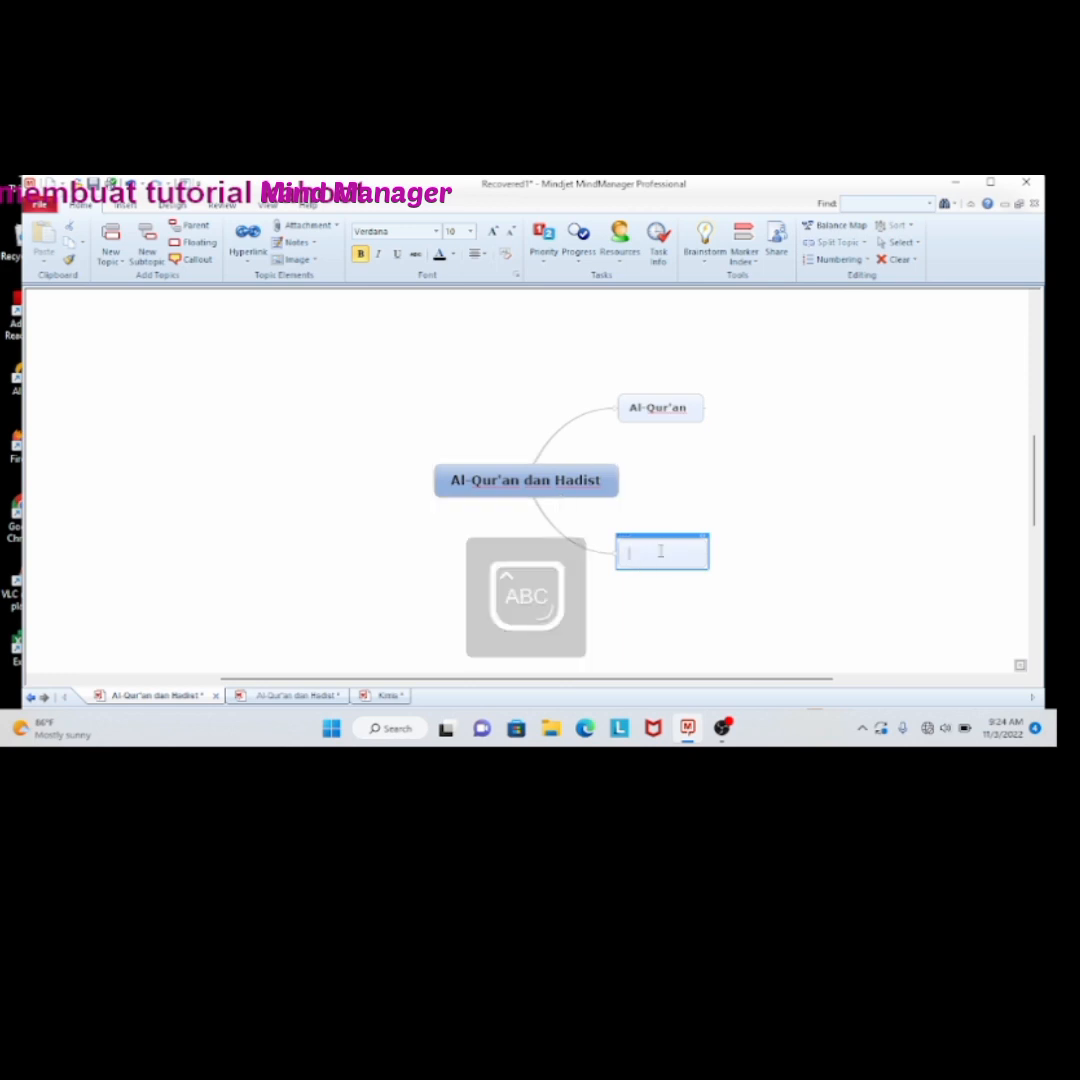
text(Hadist)
click(692, 605)
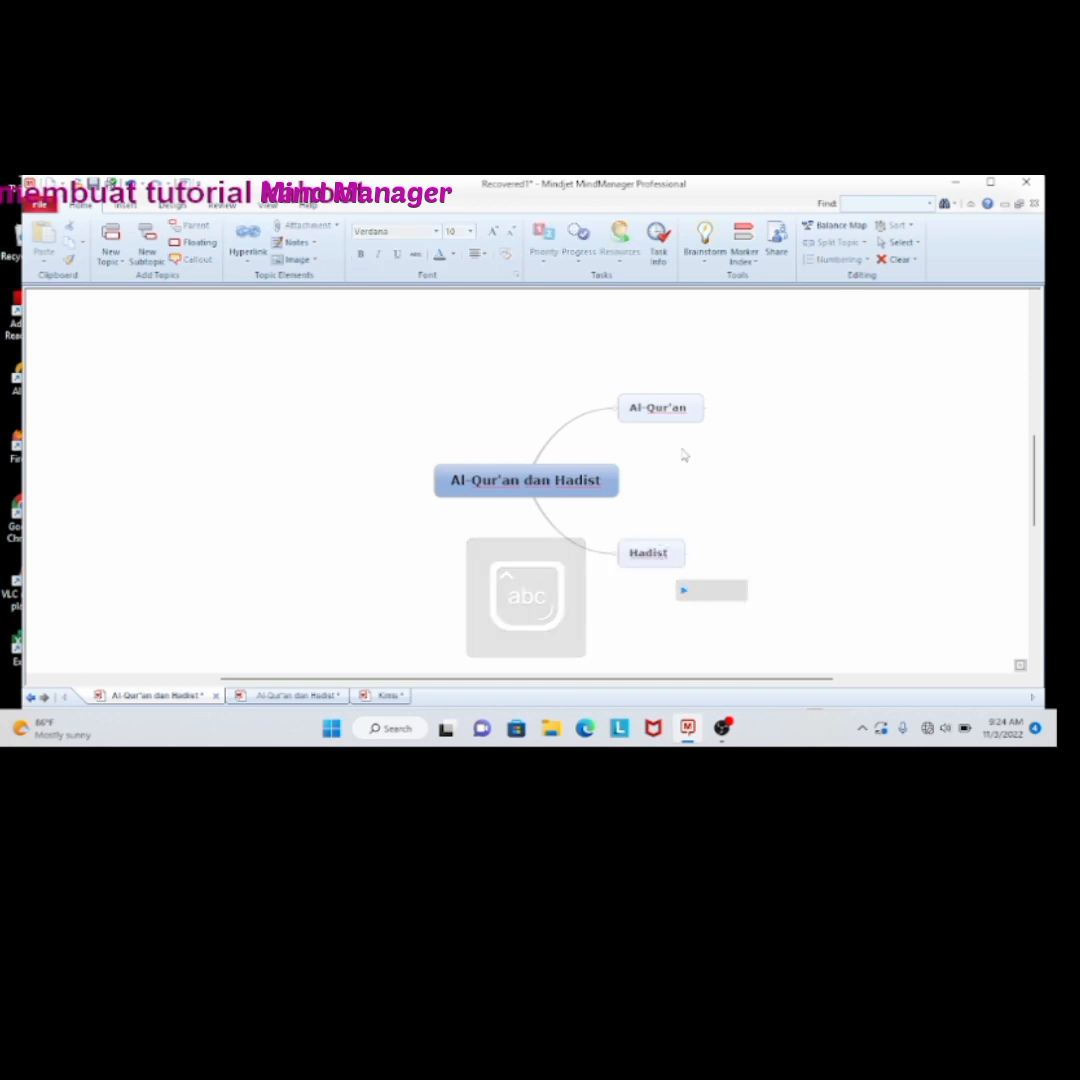
click(675, 568)
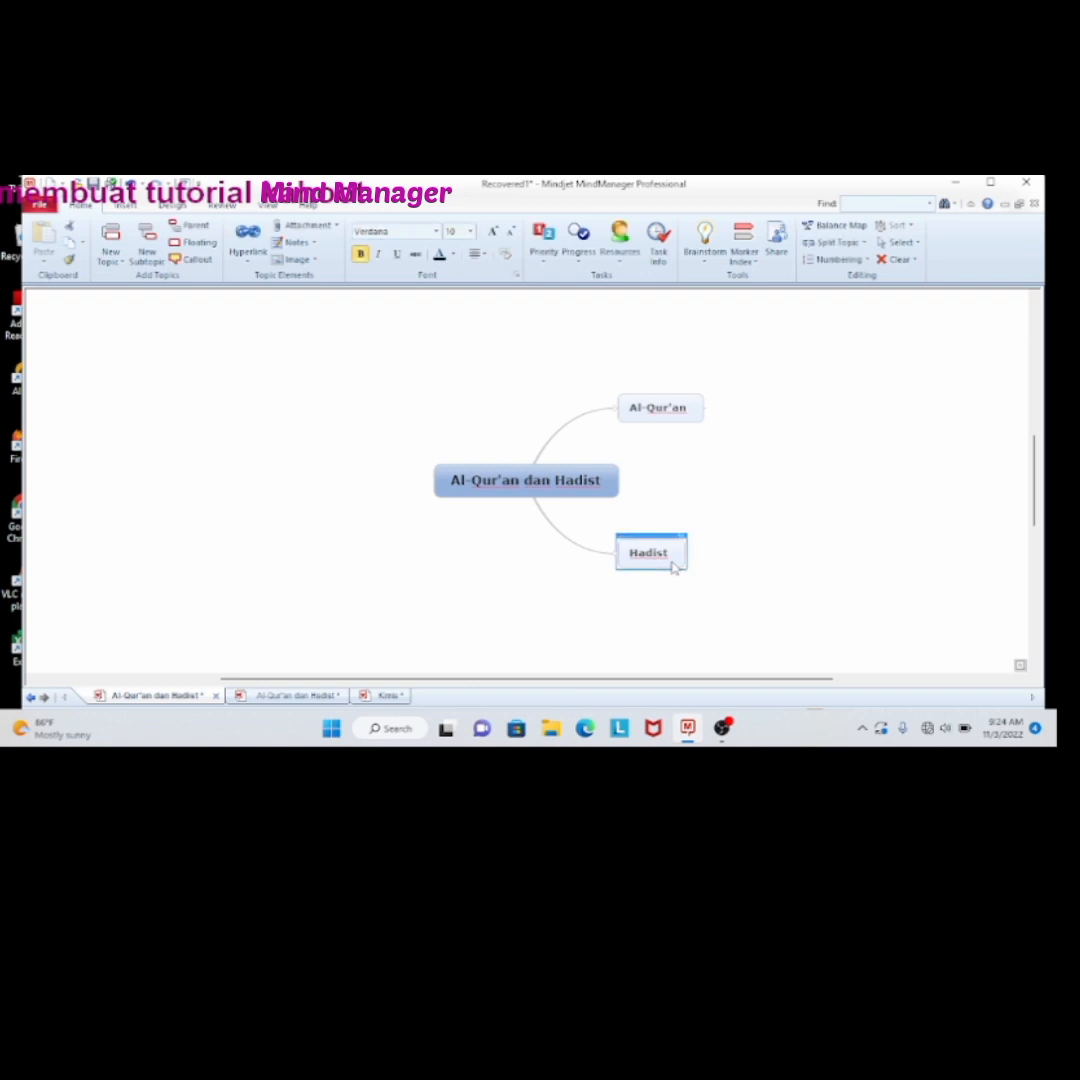
click(683, 392)
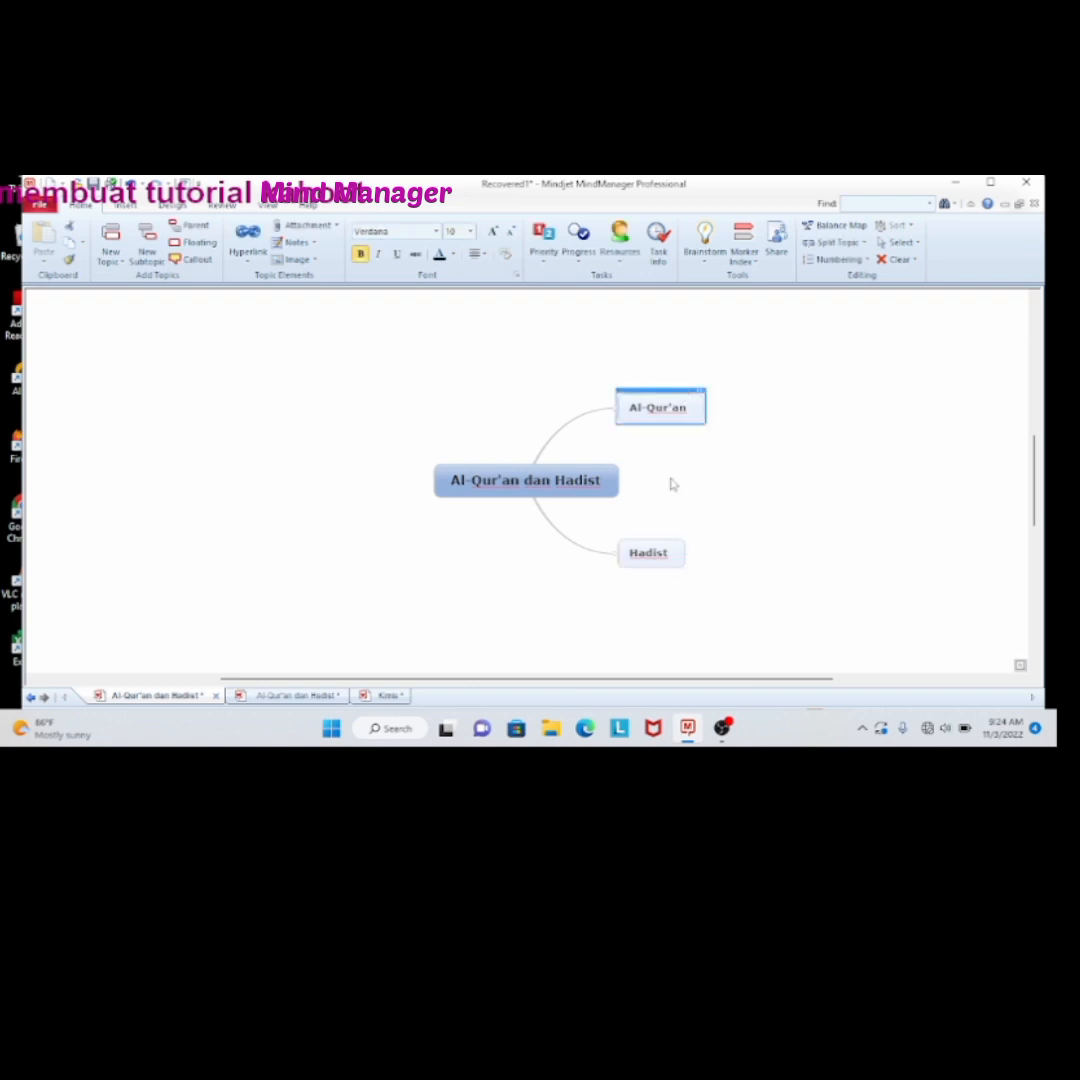
drag(655, 555, 671, 413)
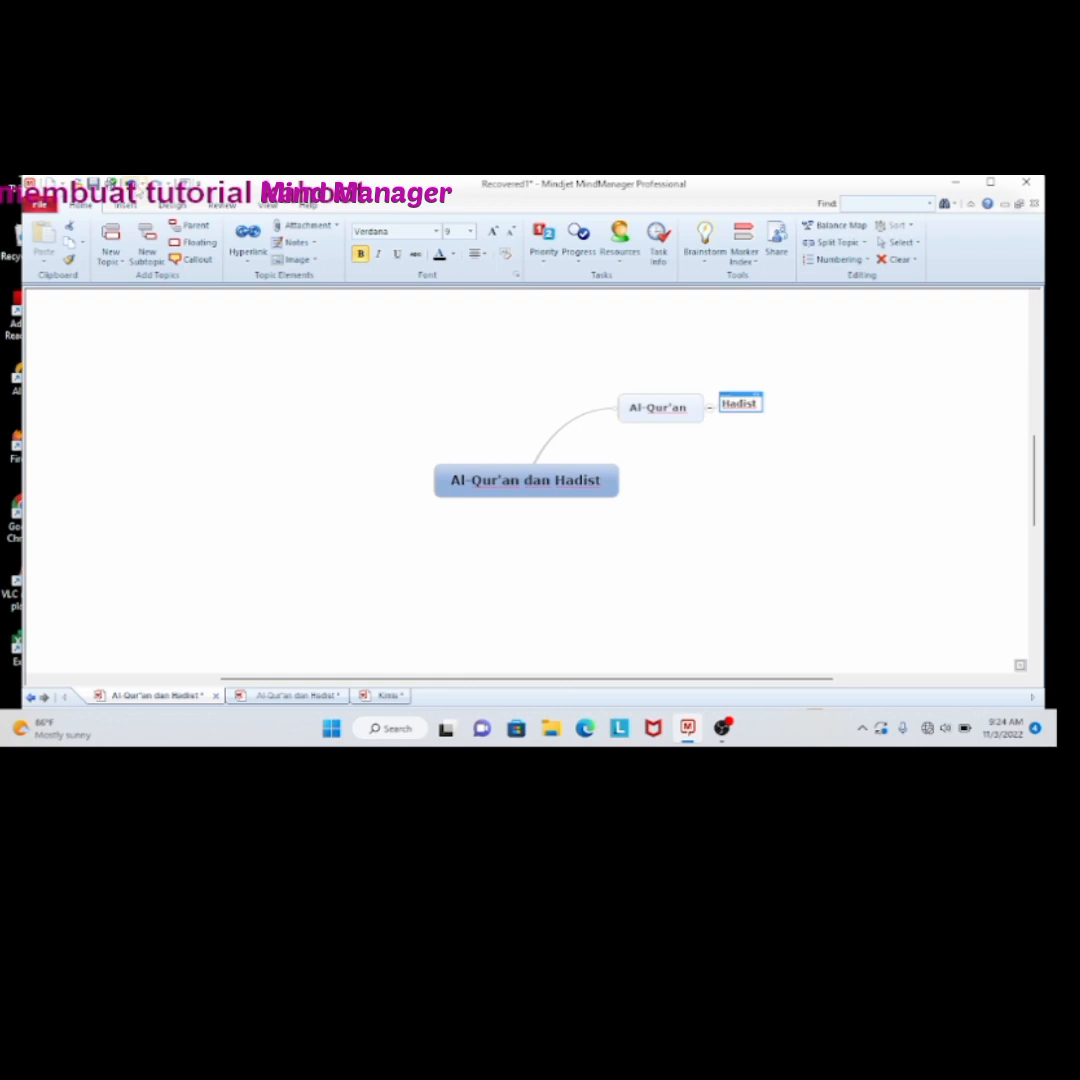
key(ctrl+z)
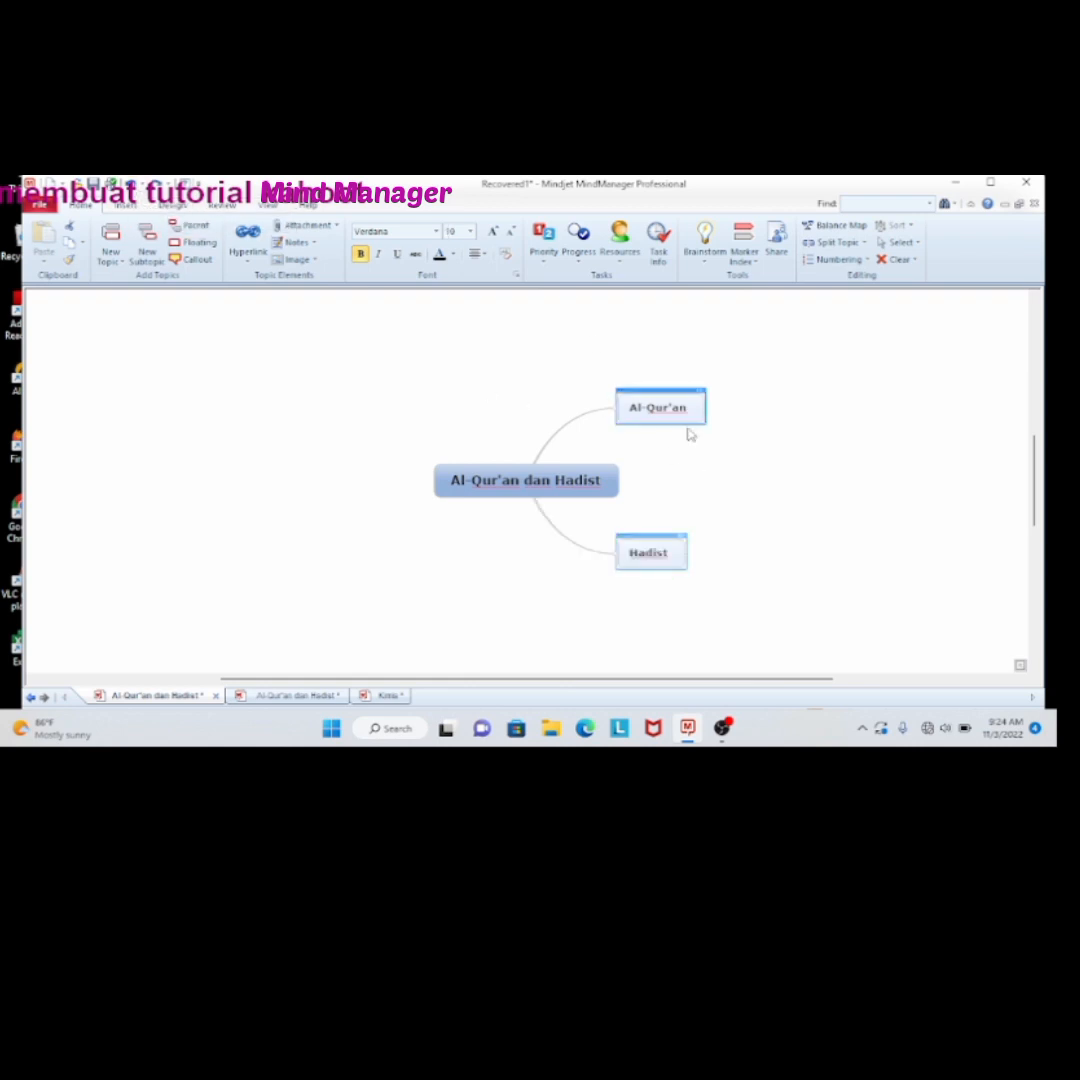
Add a subtopic named "Definisi Al-Qur'an" under the "Al-Qur'an" topic
click(690, 405)
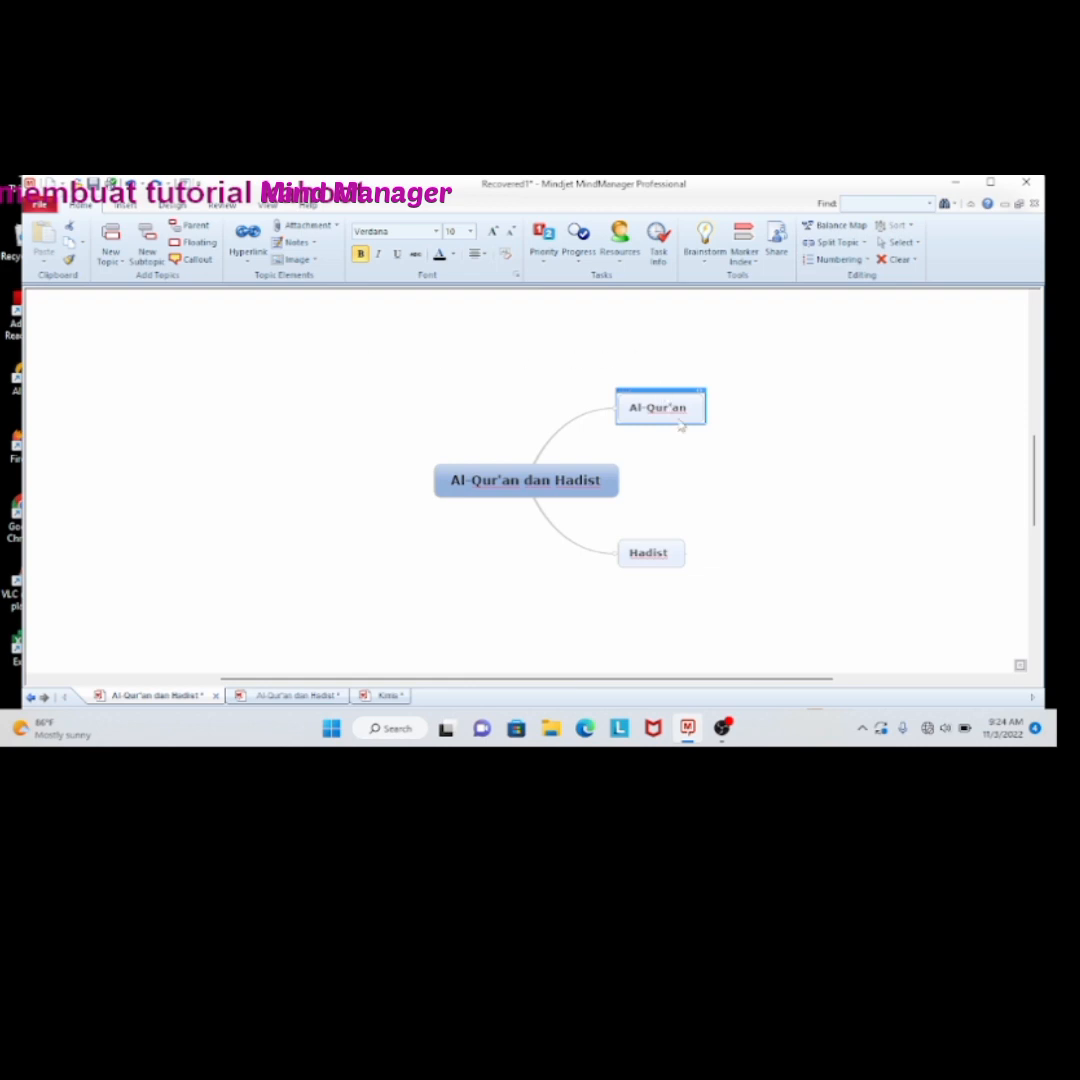
click(147, 245)
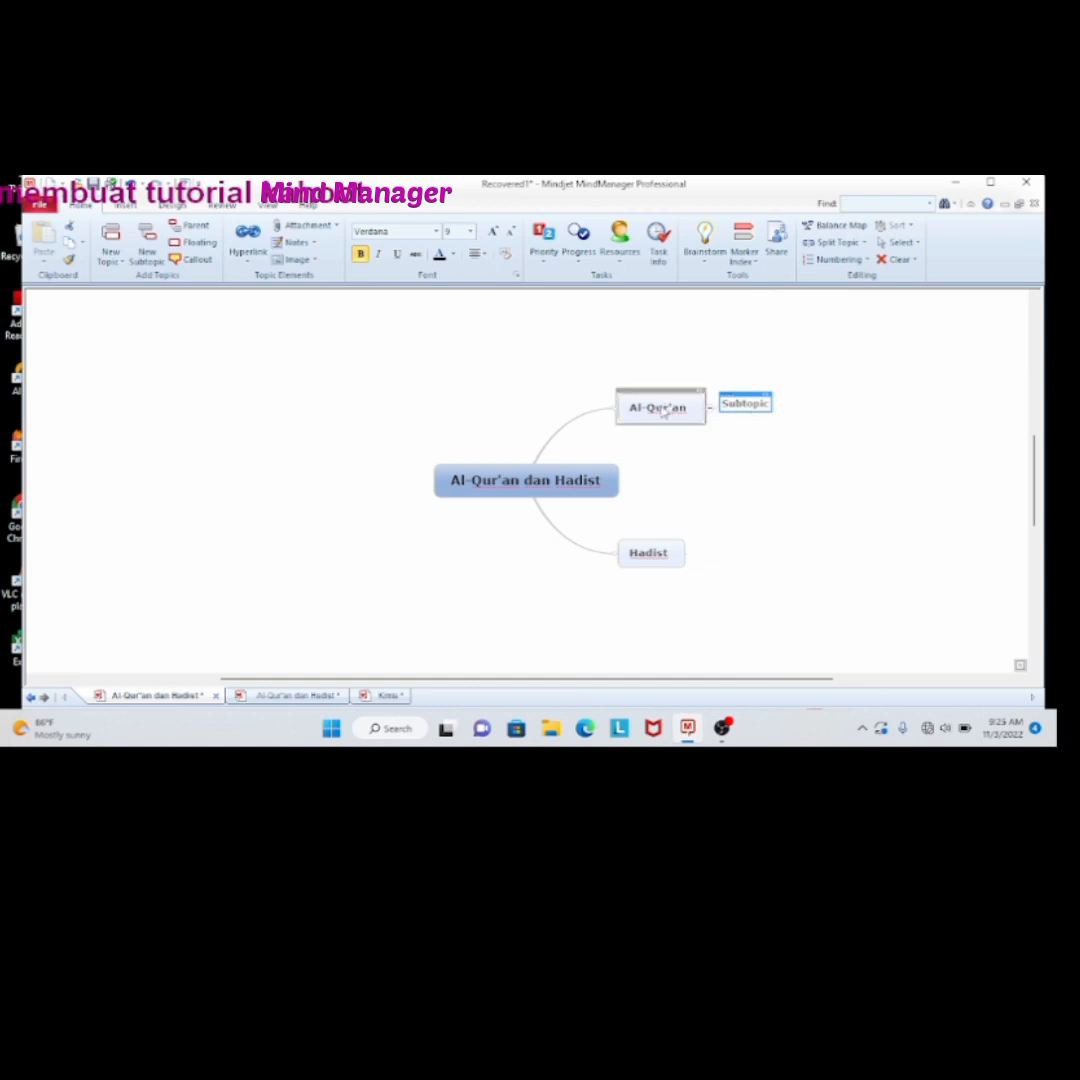
key(BackSpace)
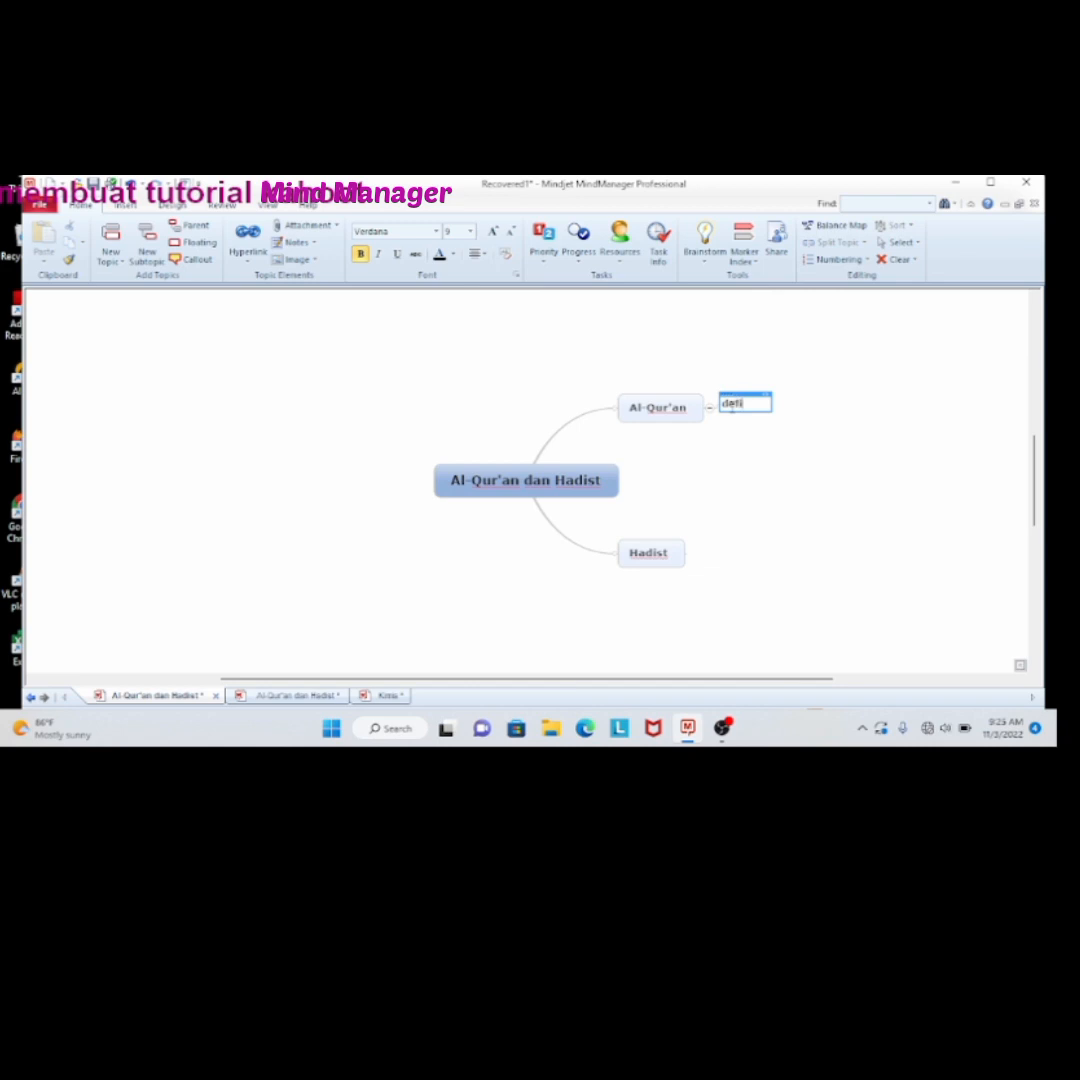
text(def)
key(BackSpace)
key(BackSpace)
key(BackSpace)
key(Caps_Lock)
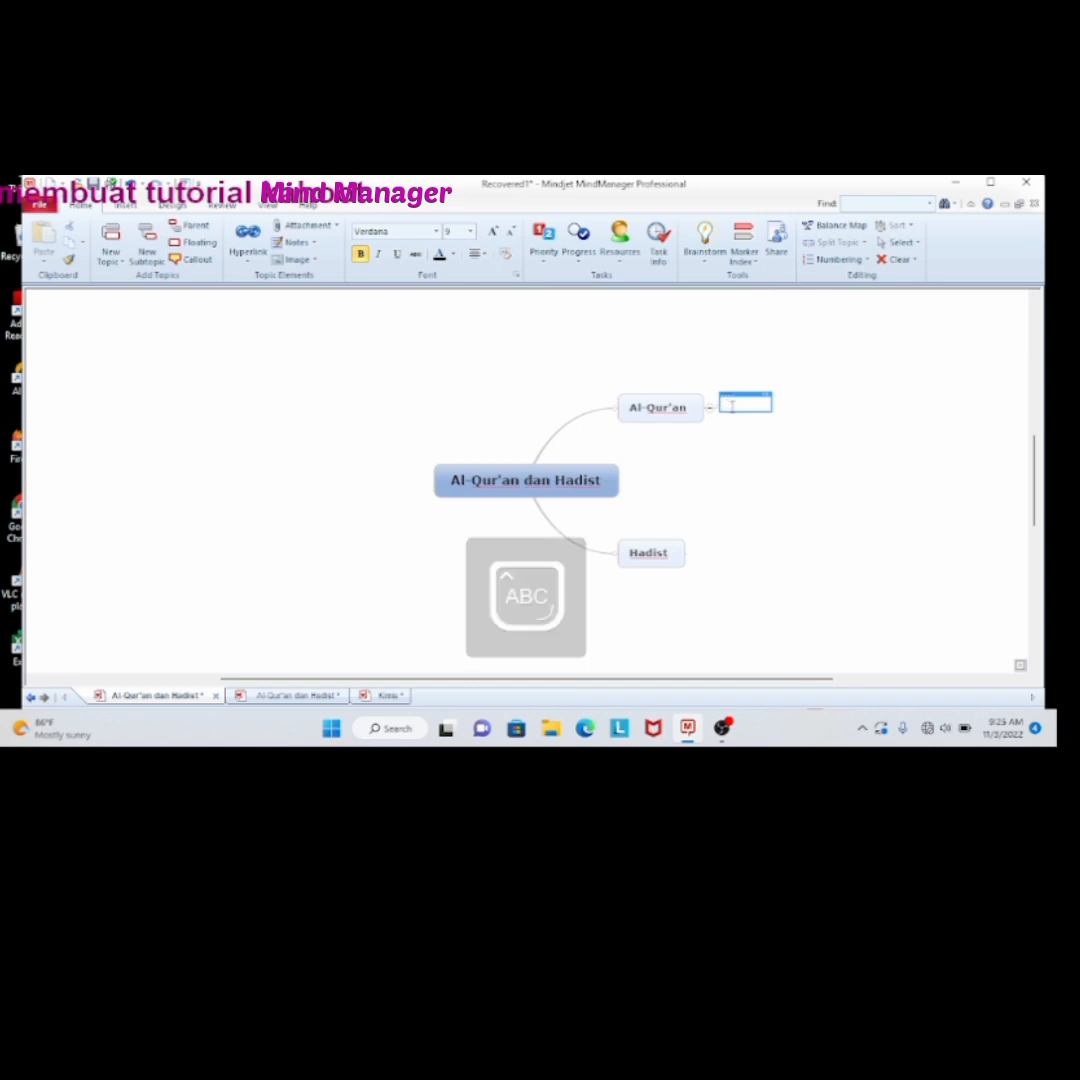
text(D)
key(Caps_Lock)
text(efinisi Al-Qur'an)
click(748, 446)
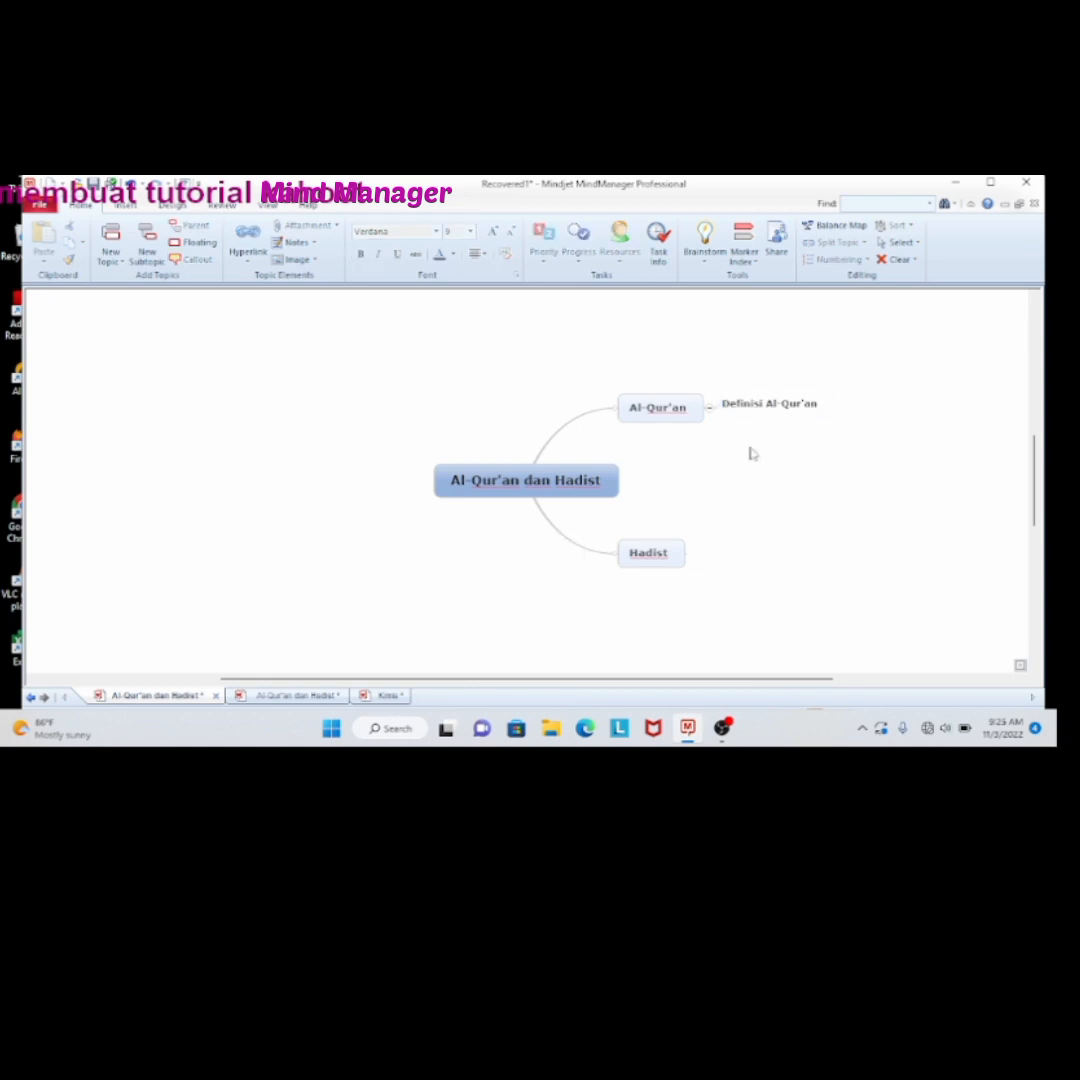
Add a second subtopic named "Nama-Nama Al-Qur'an" under the "Al-Qur'an" topic
click(678, 418)
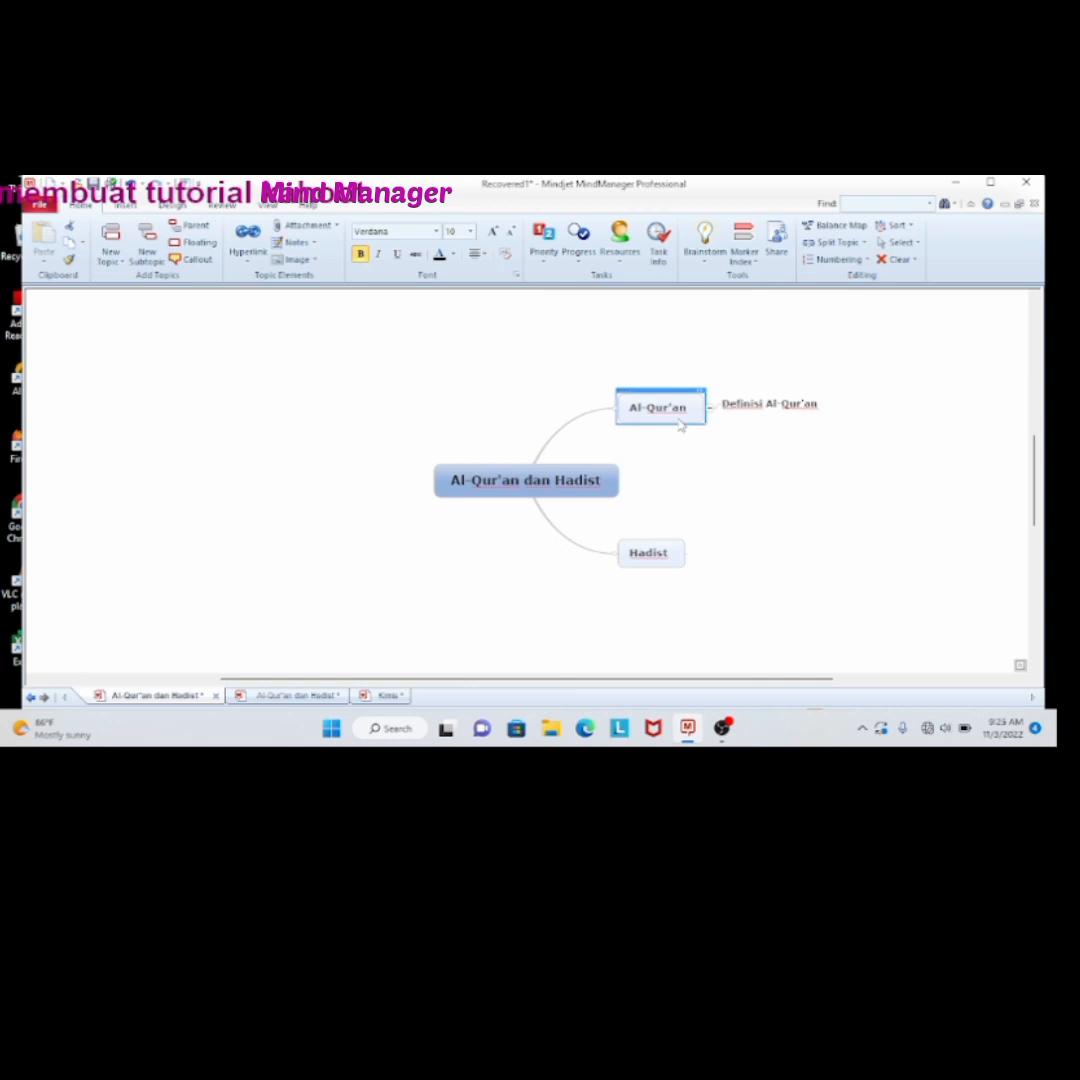
drag(737, 429, 675, 419)
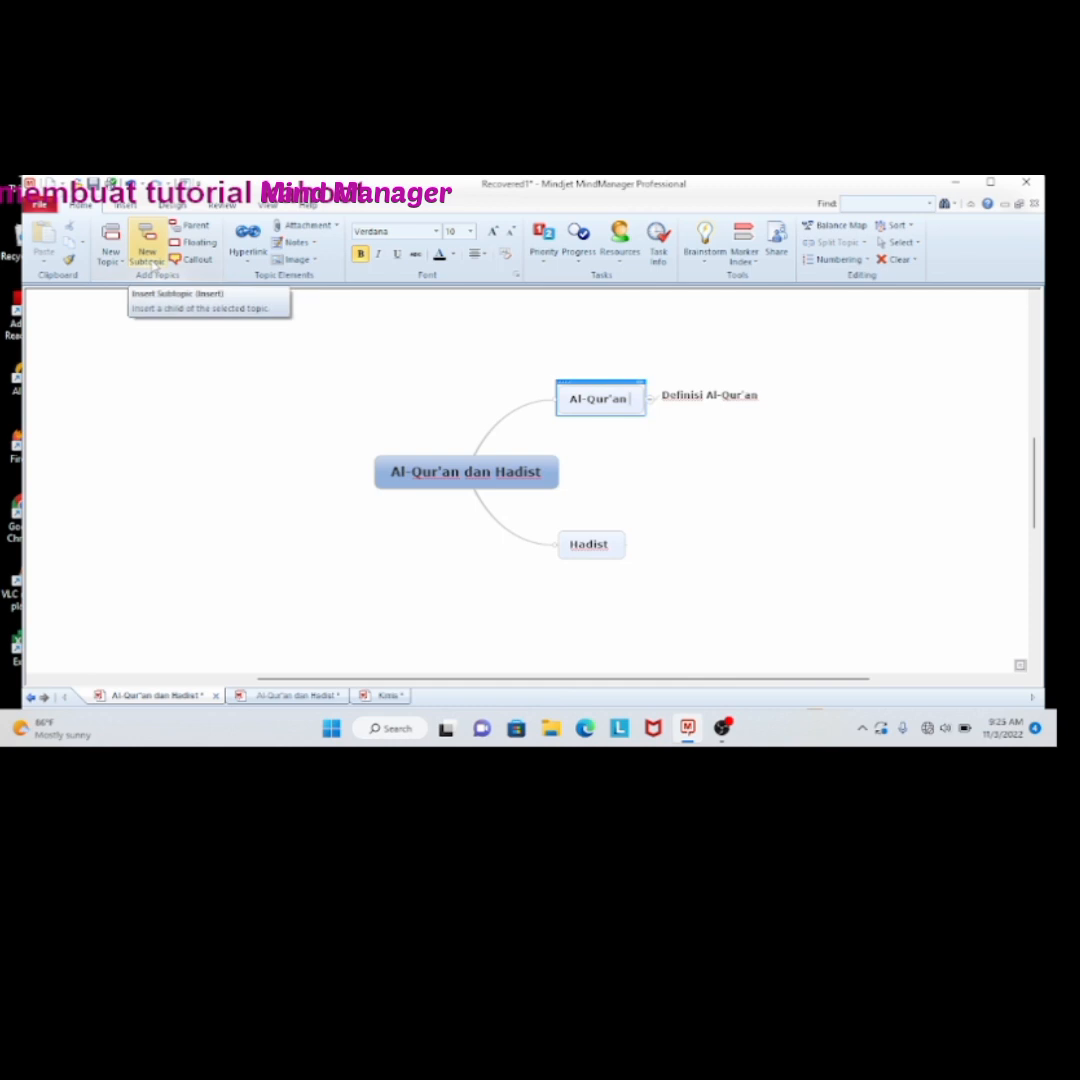
click(147, 243)
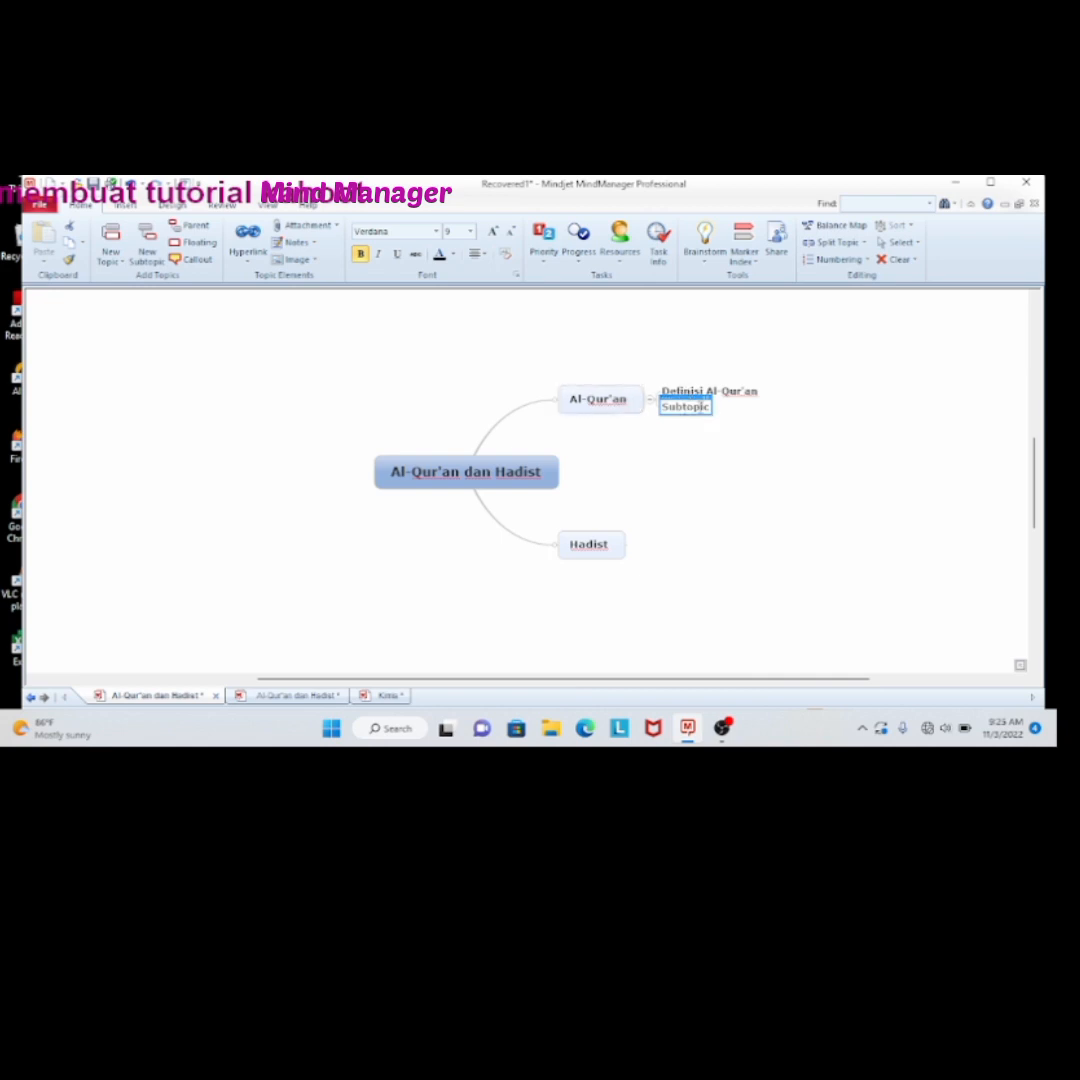
double_click(697, 407)
text(Na)
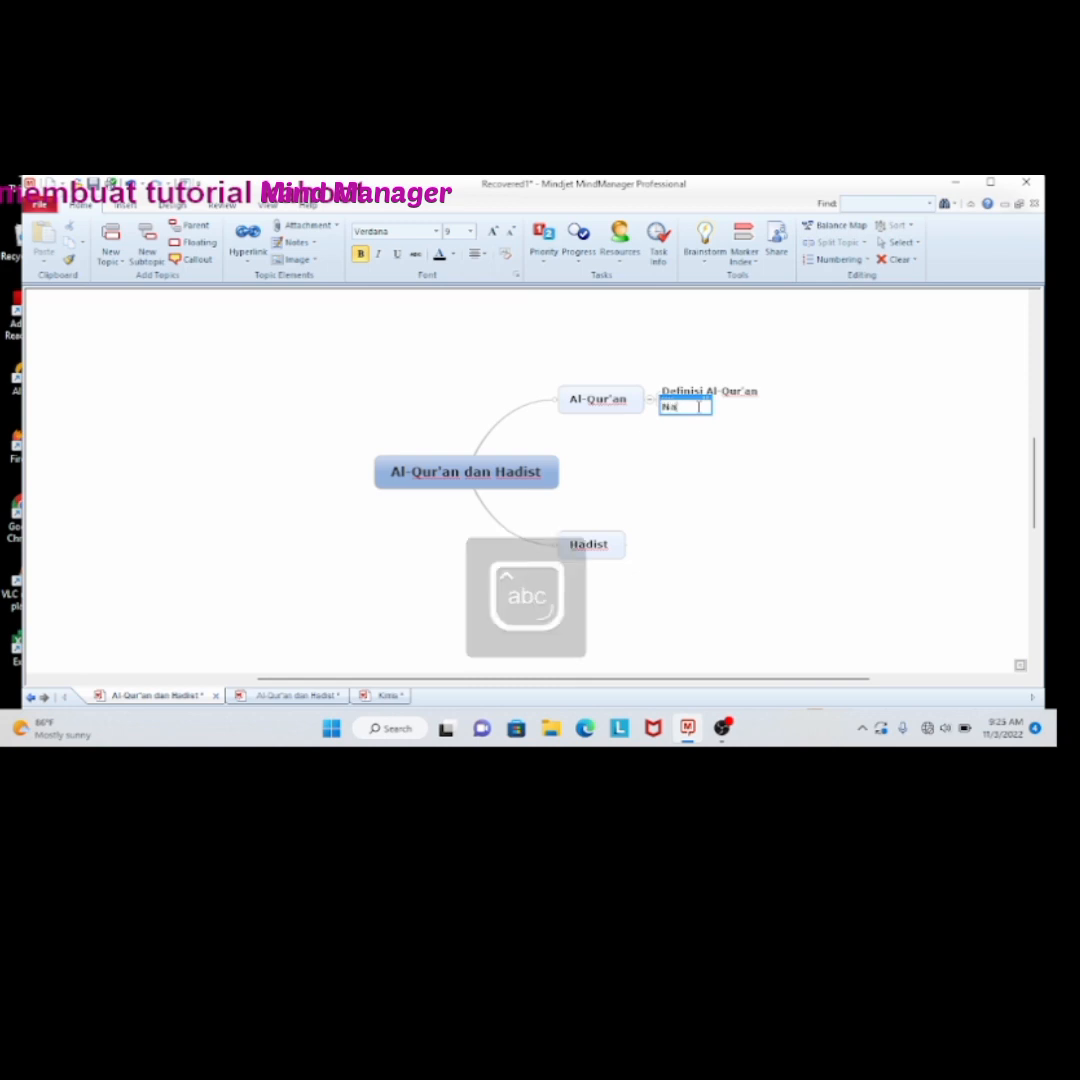
text(ma-Nama A)
key(Caps_Lock)
text(l-)
key(Caps_Lock)
text(Q)
key(Caps_Lock)
text(ur'an)
click(718, 447)
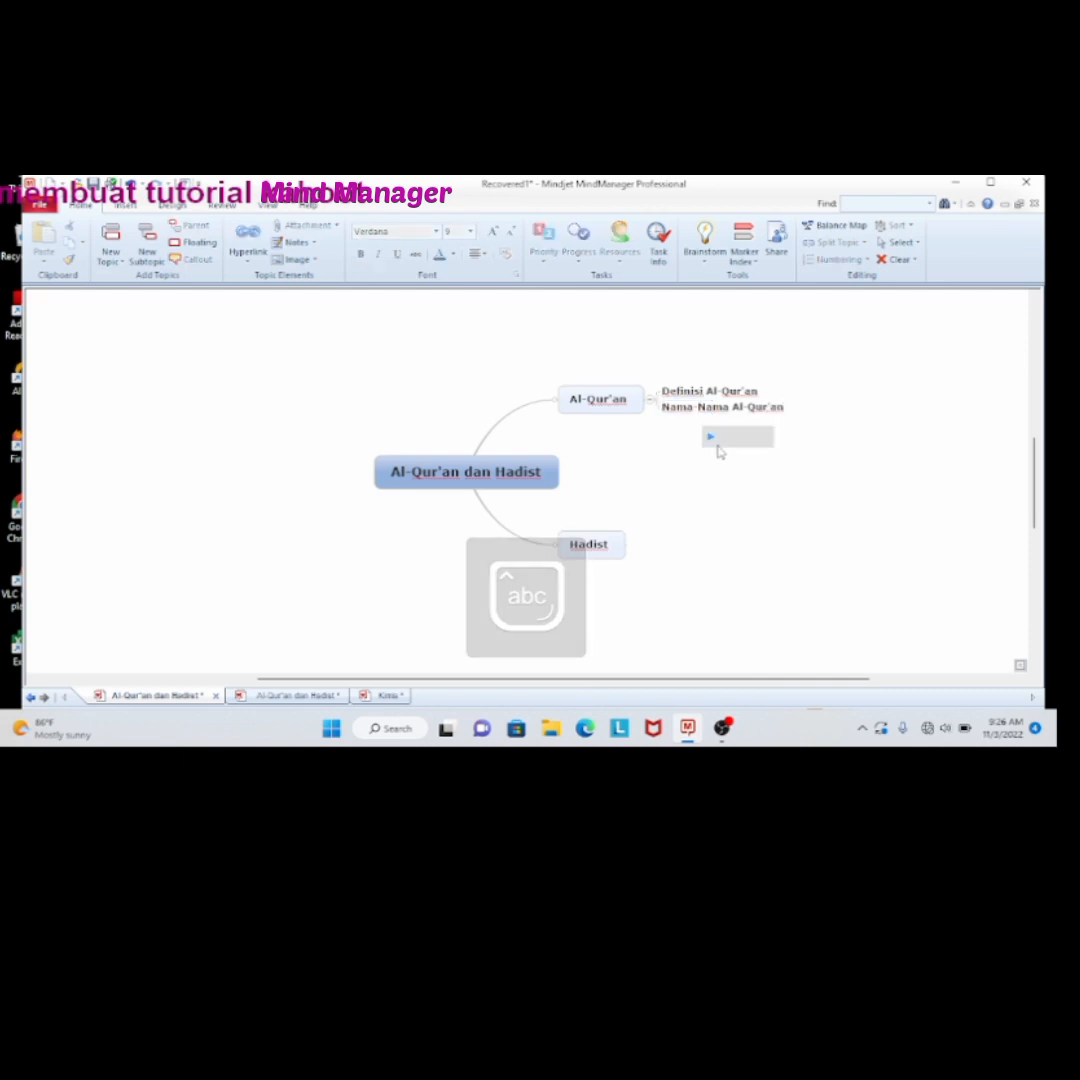
Add a third subtopic named "Tujuan diturunkannya Al-Qur'an" under the "Al-Qur'an" topic
click(631, 410)
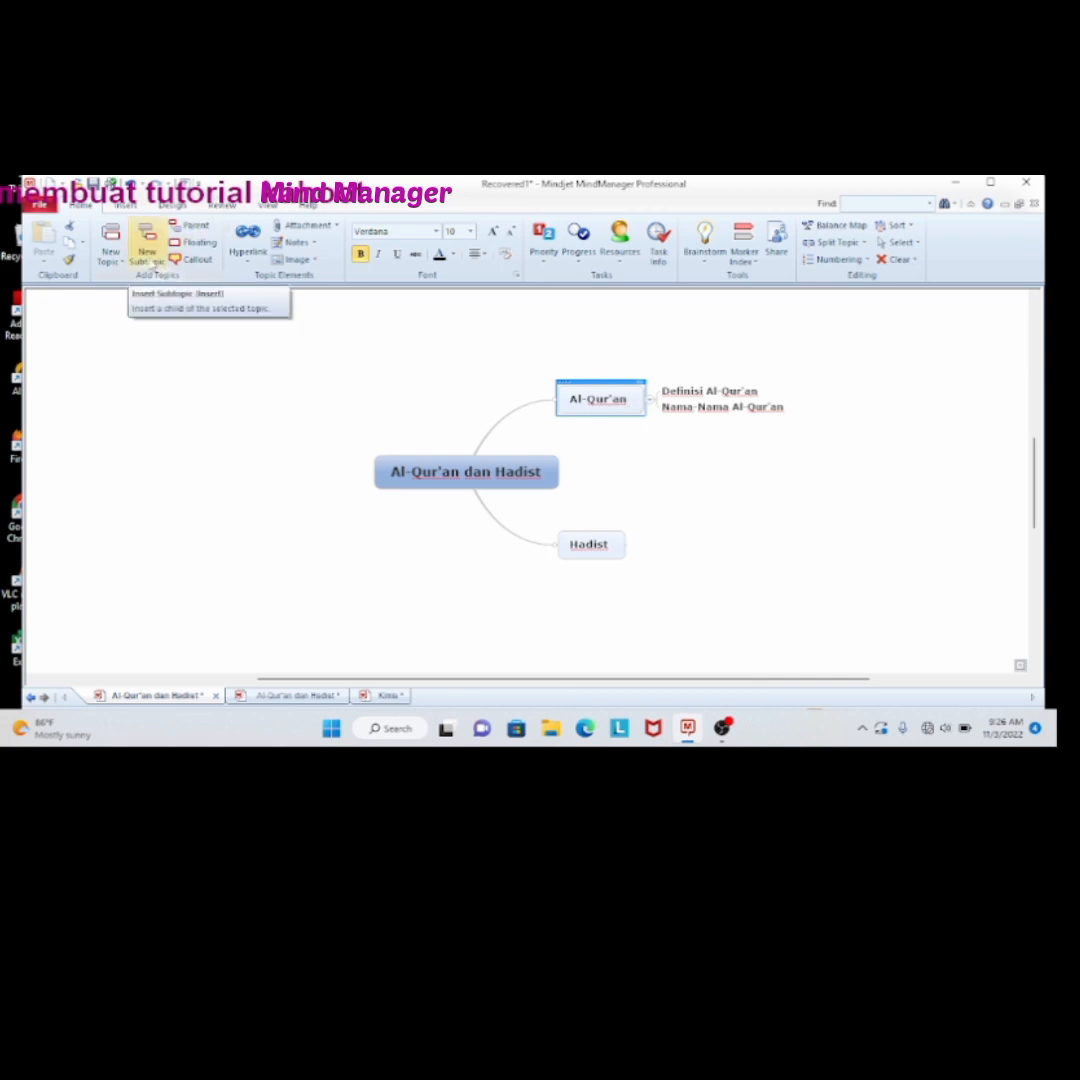
click(150, 258)
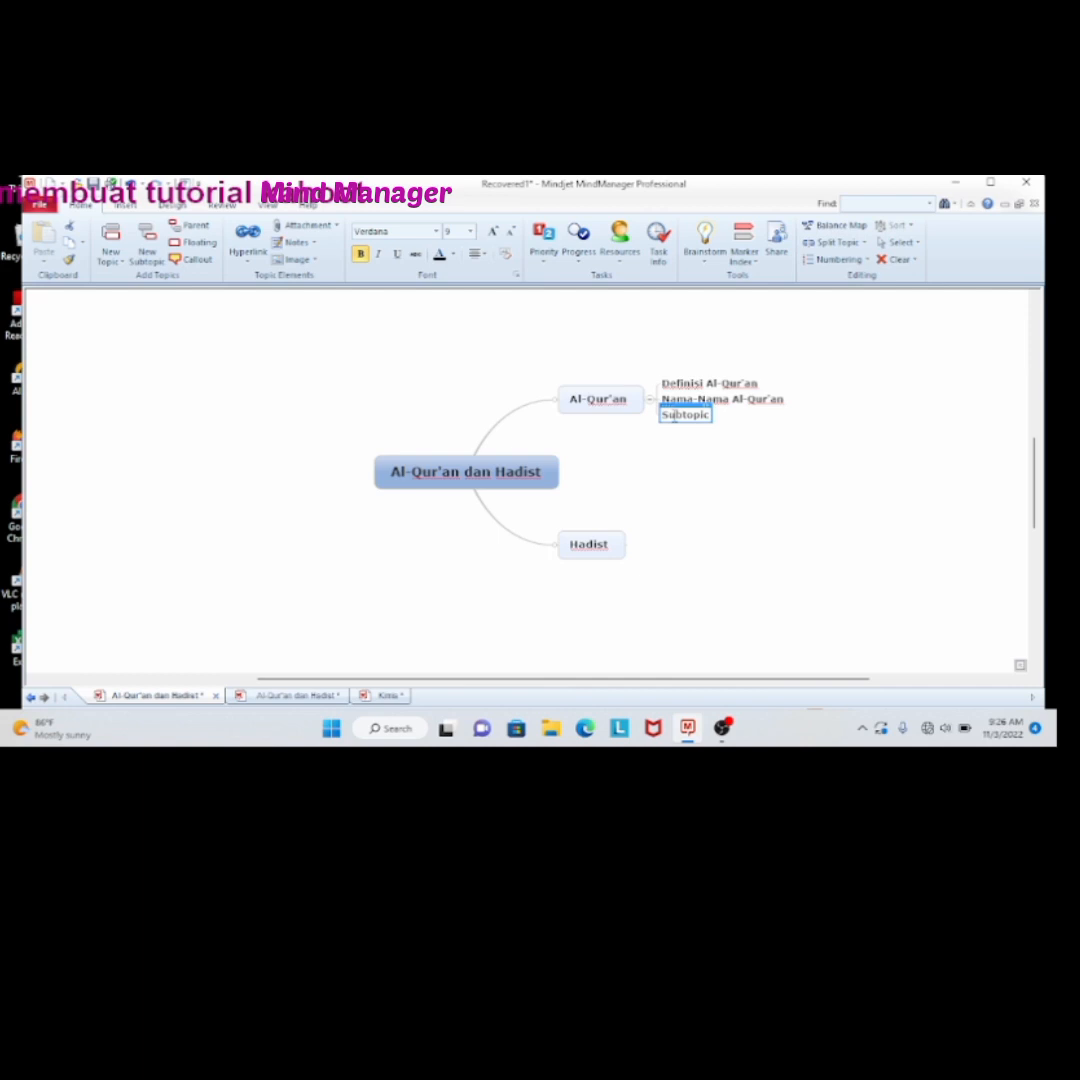
double_click(674, 418)
text(Tu)
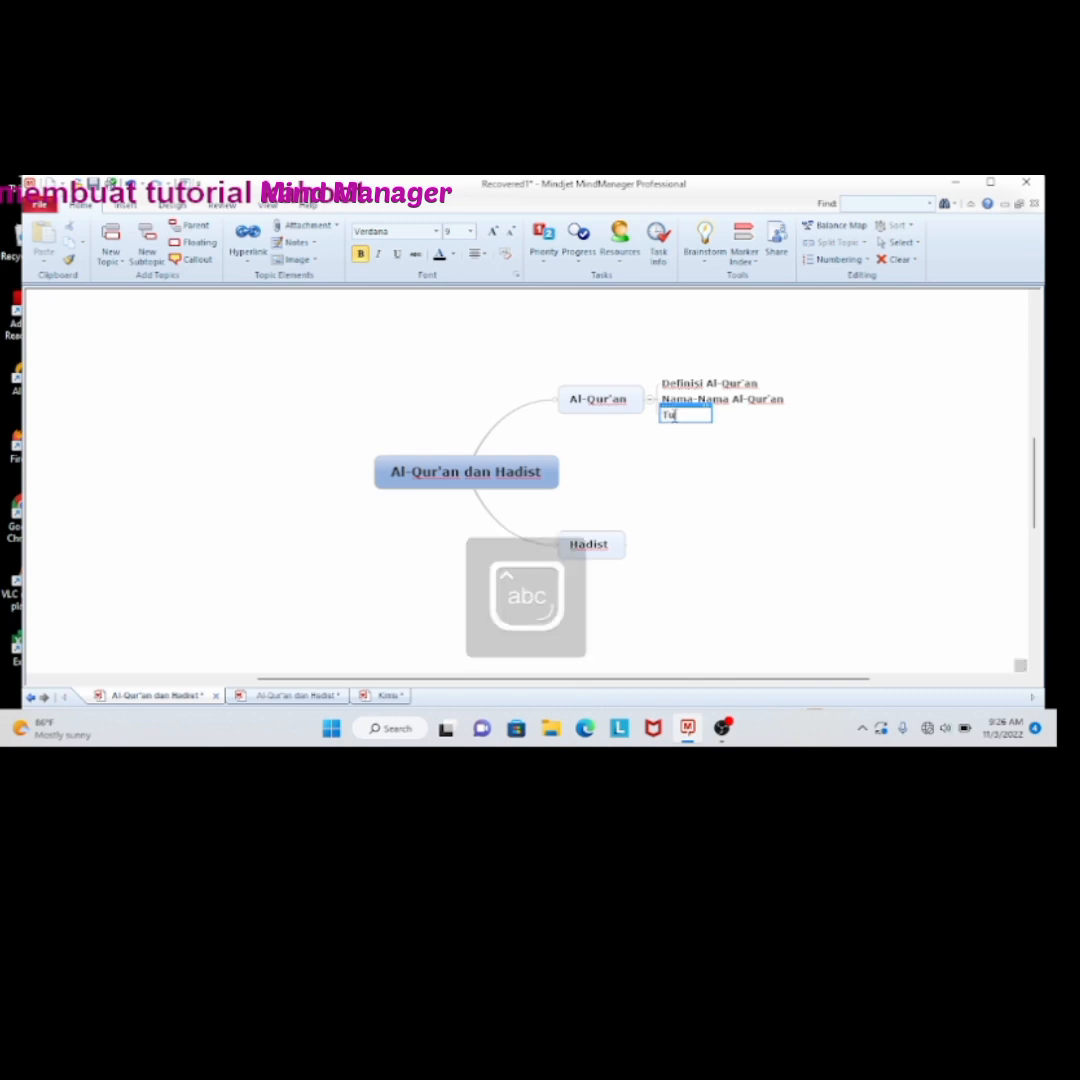
text(juan diturunk)
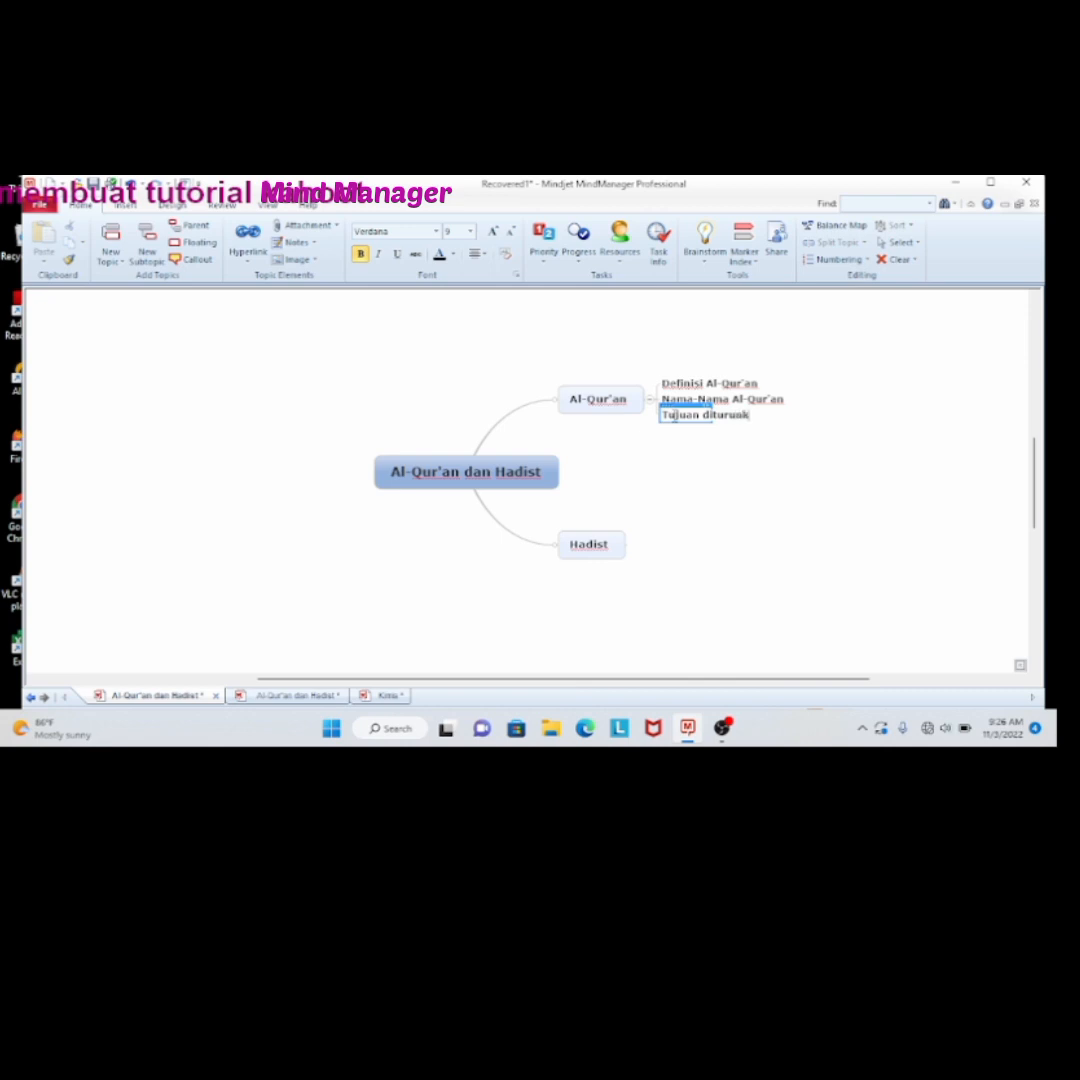
text(annya Al)
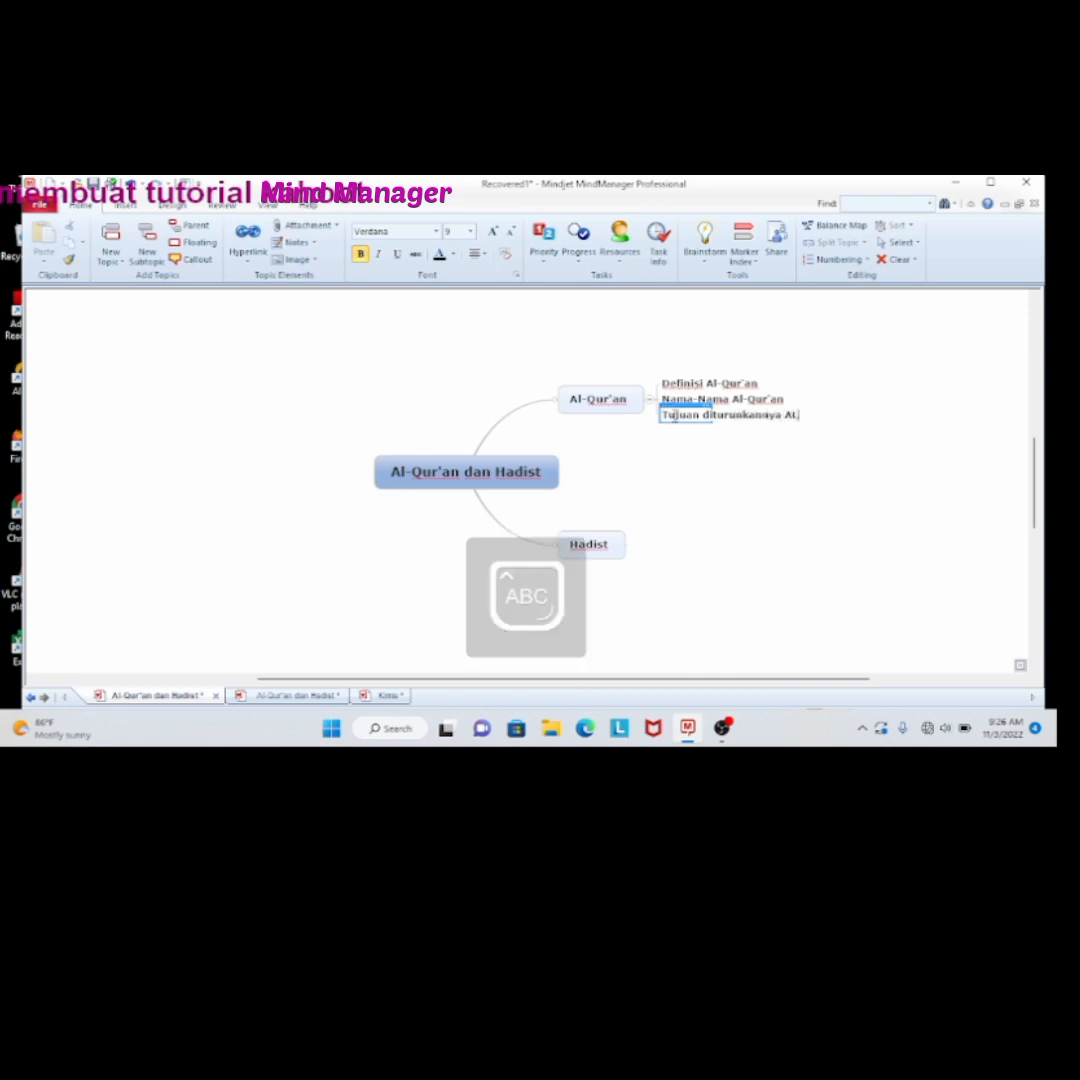
key(BackSpace)
text(-)
key(Caps_Lock)
text(Qu)
key(BackSpace)
key(BackSpace)
text(l-)
key(Caps_Lock)
text(Q)
key(Caps_Lock)
text(ur'an)
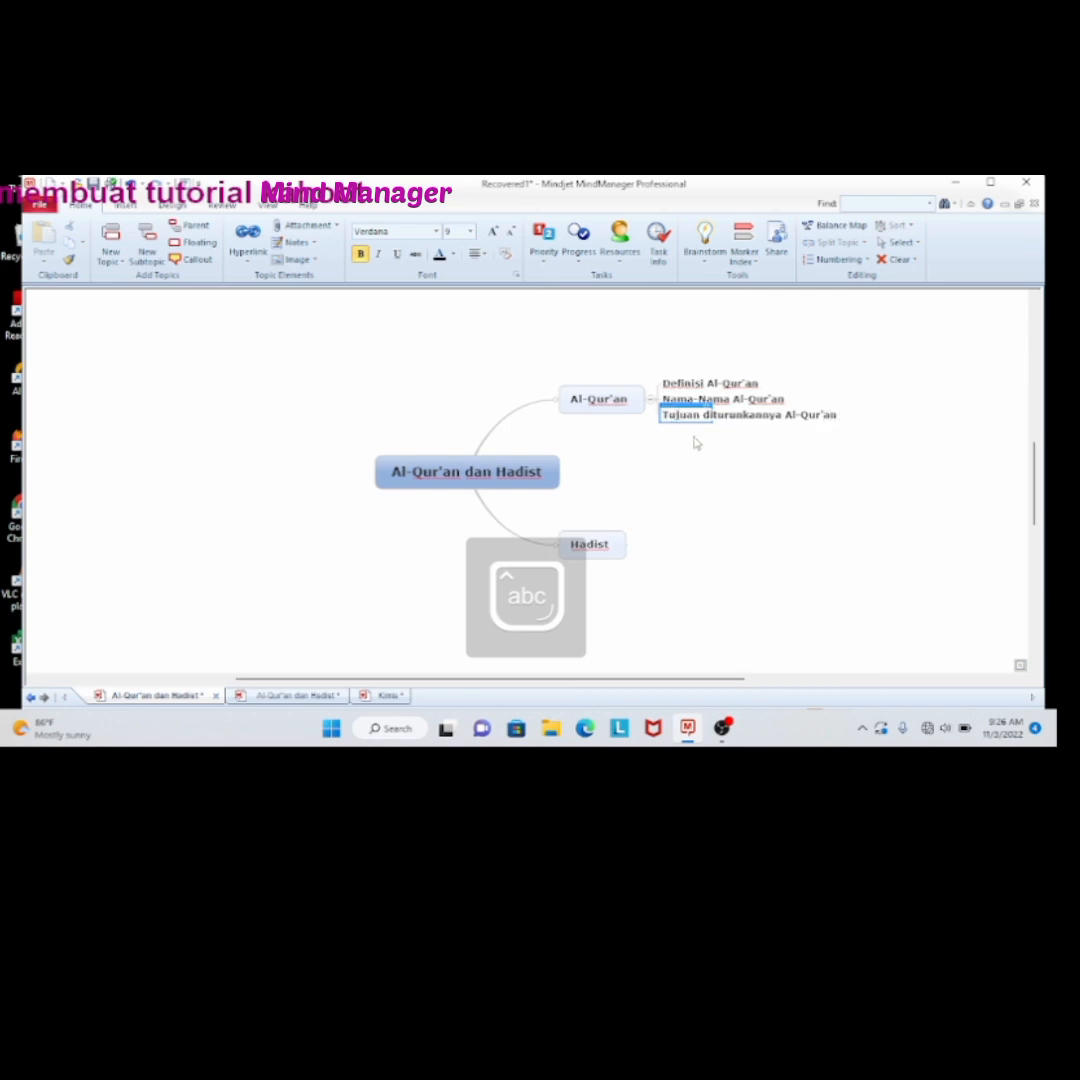
click(697, 443)
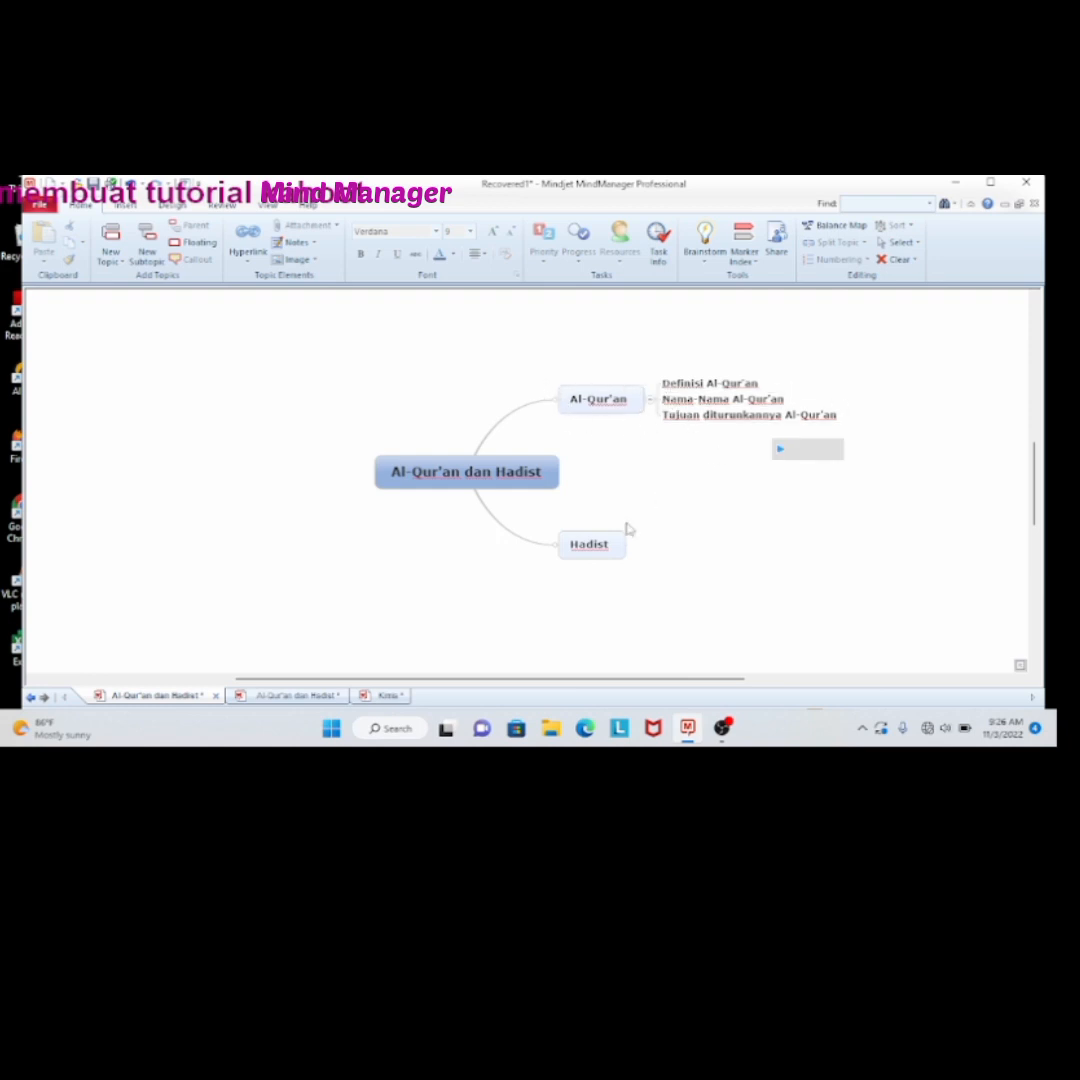
Add a subtopic named "Definisi Hadist" under the "Hadist" topic
click(619, 555)
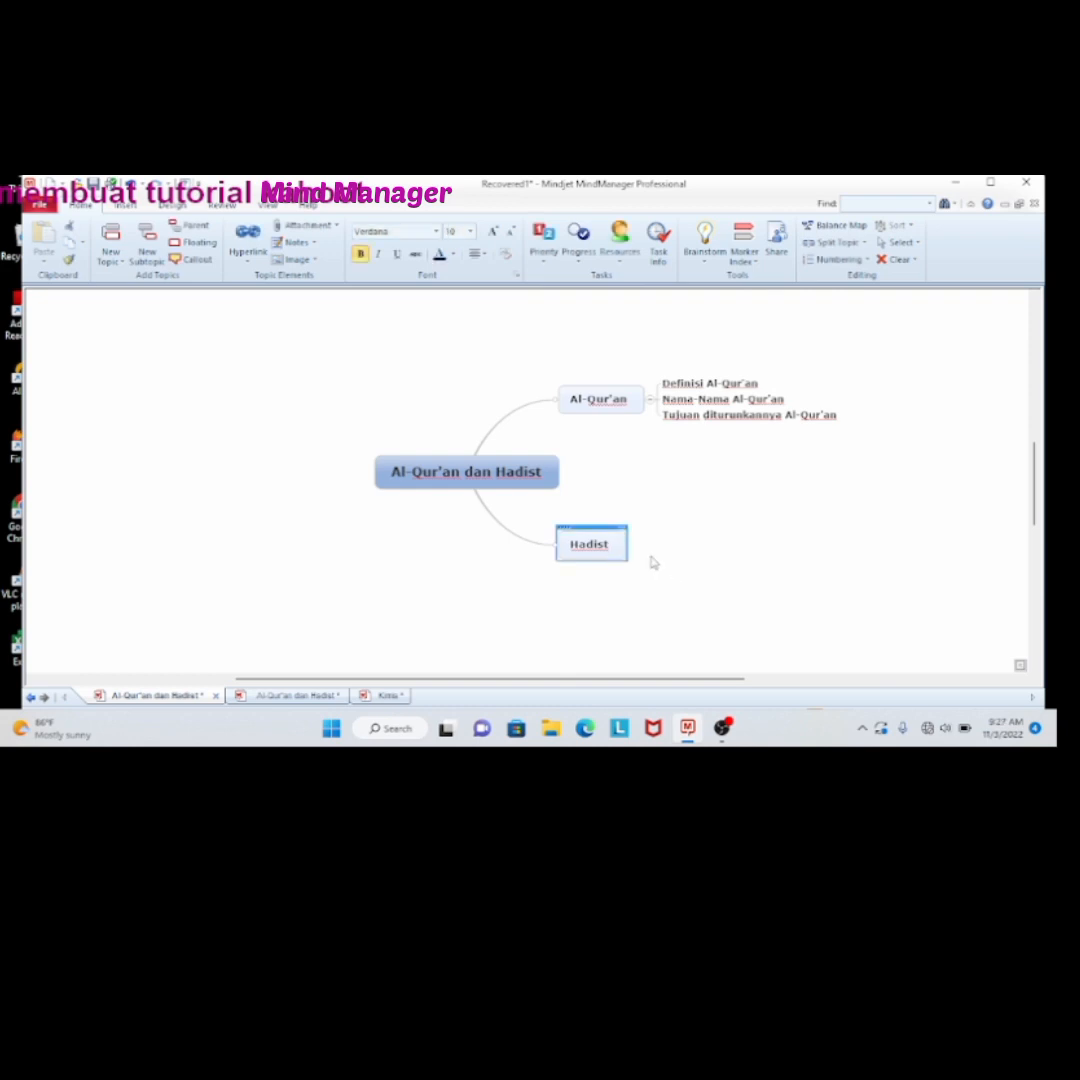
click(145, 258)
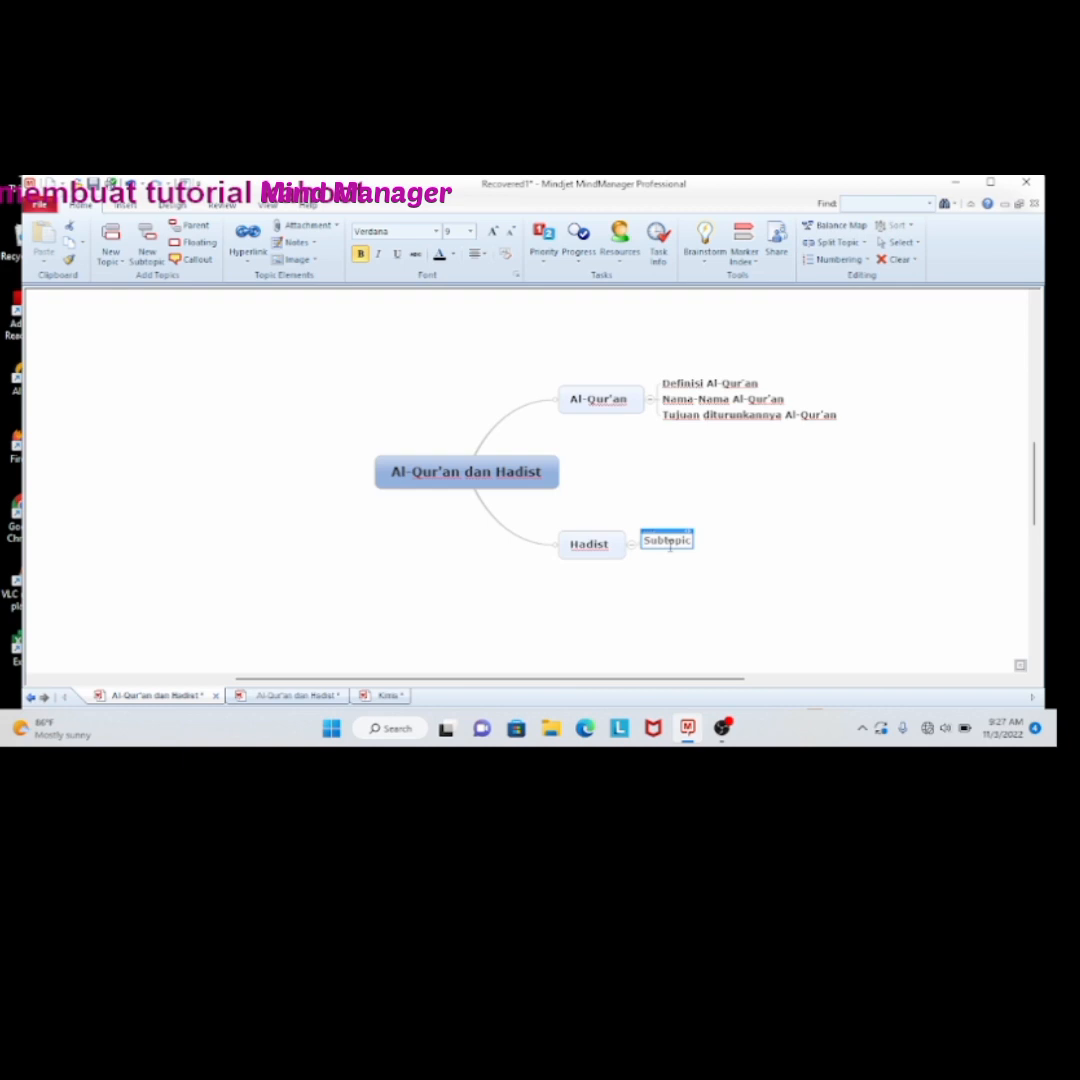
key(BackSpace)
text(Di)
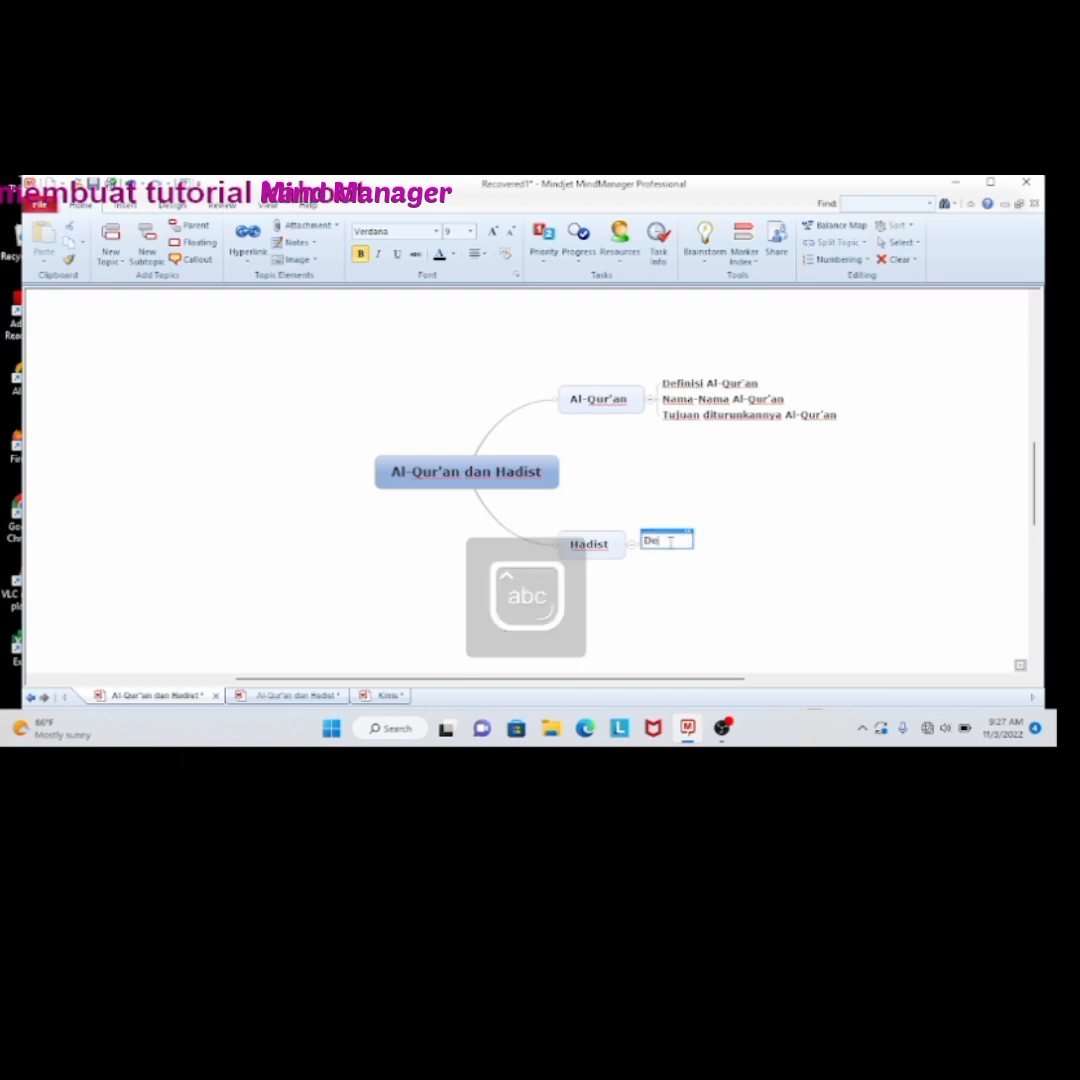
text(finisi Hadist)
key(Return)
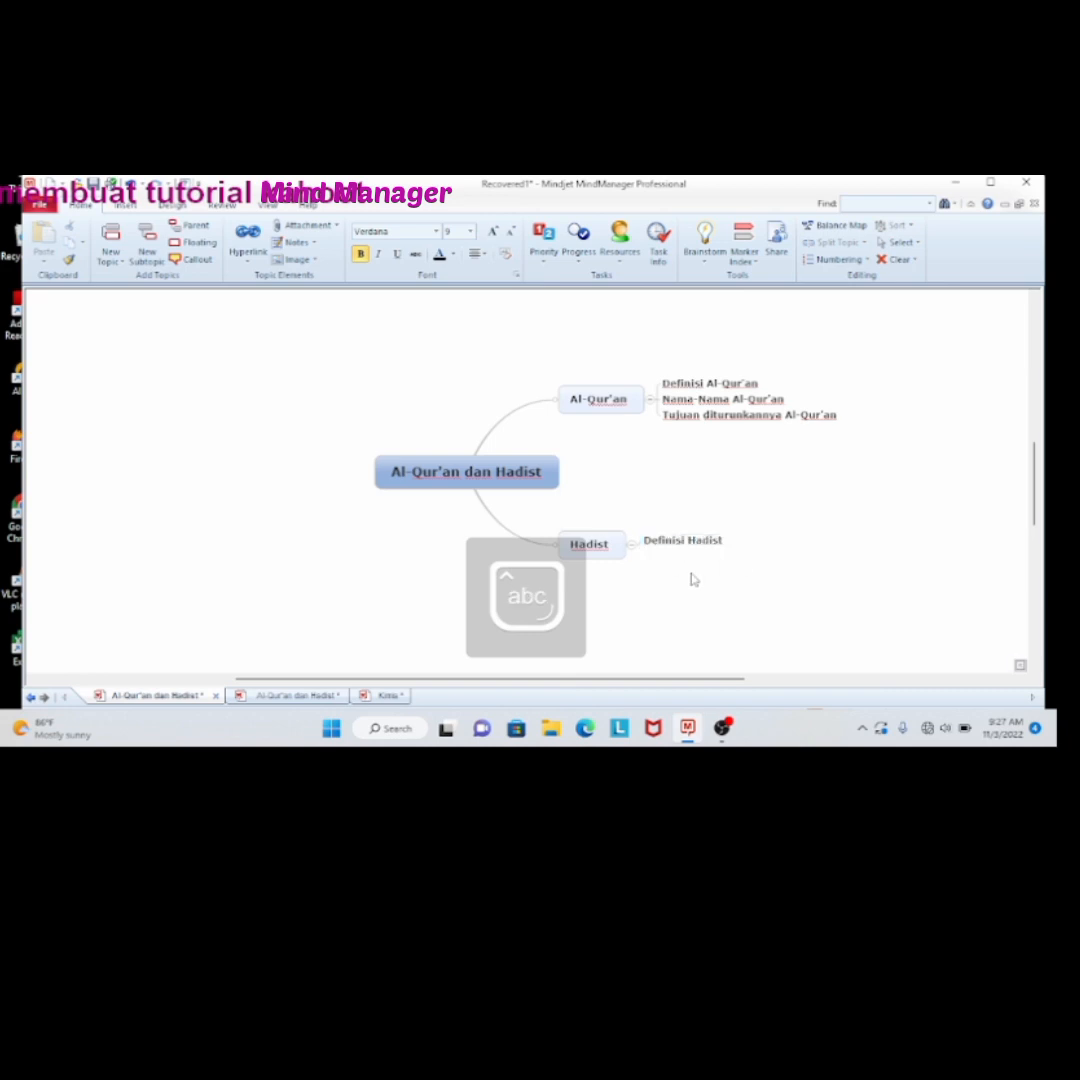
Add a second subtopic named "Tujuan dan Fungsi Hadist" under the "Hadist" topic
click(613, 552)
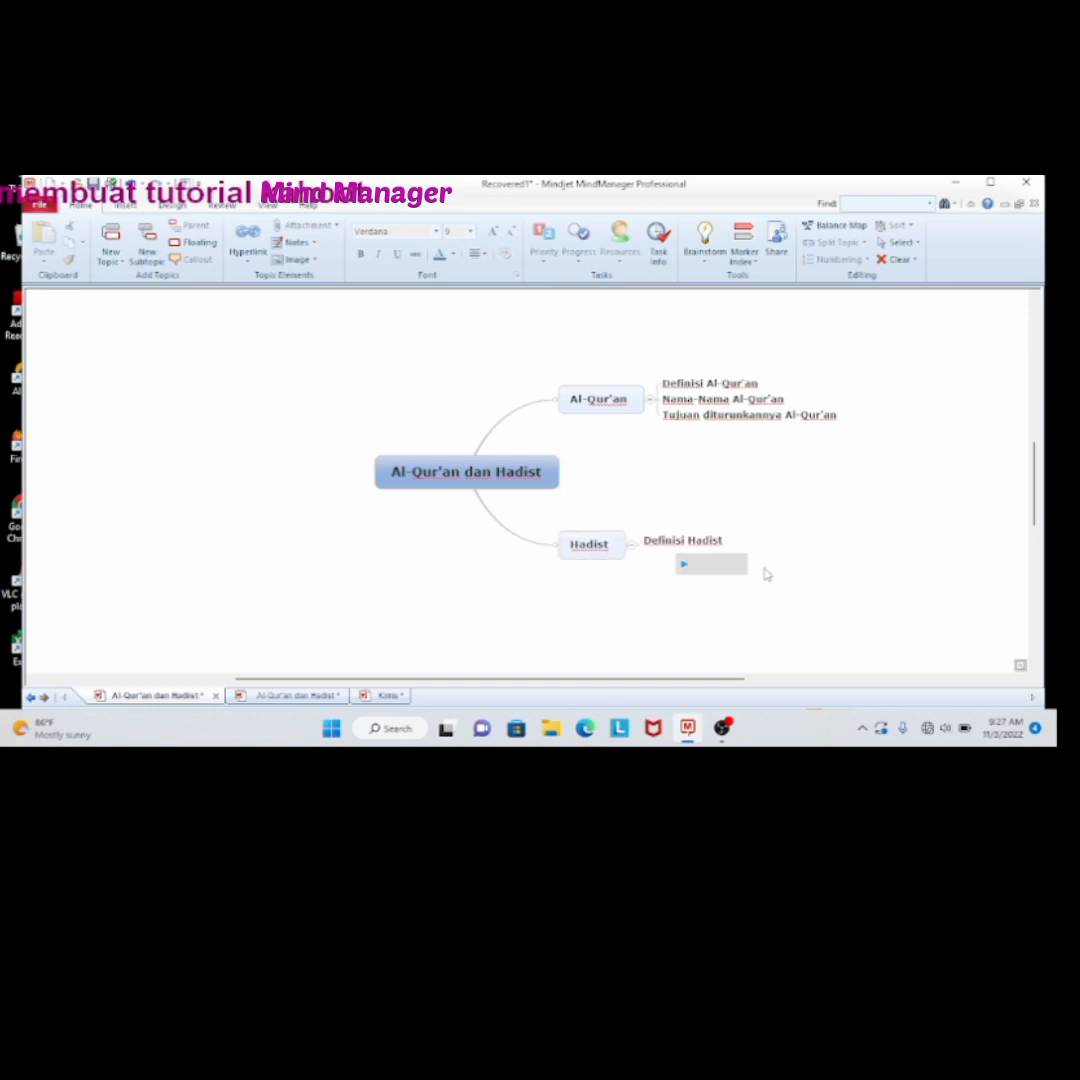
click(614, 551)
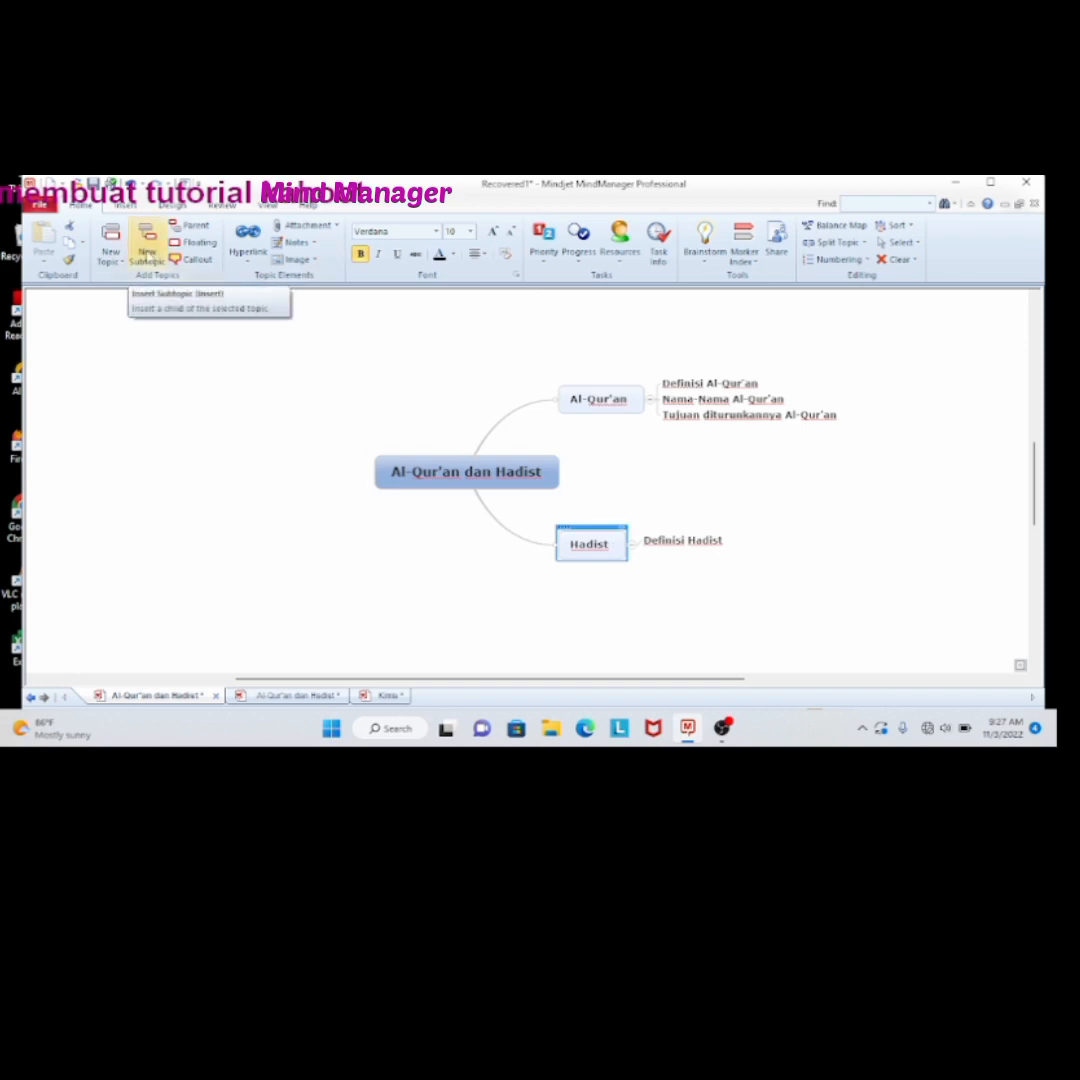
click(147, 245)
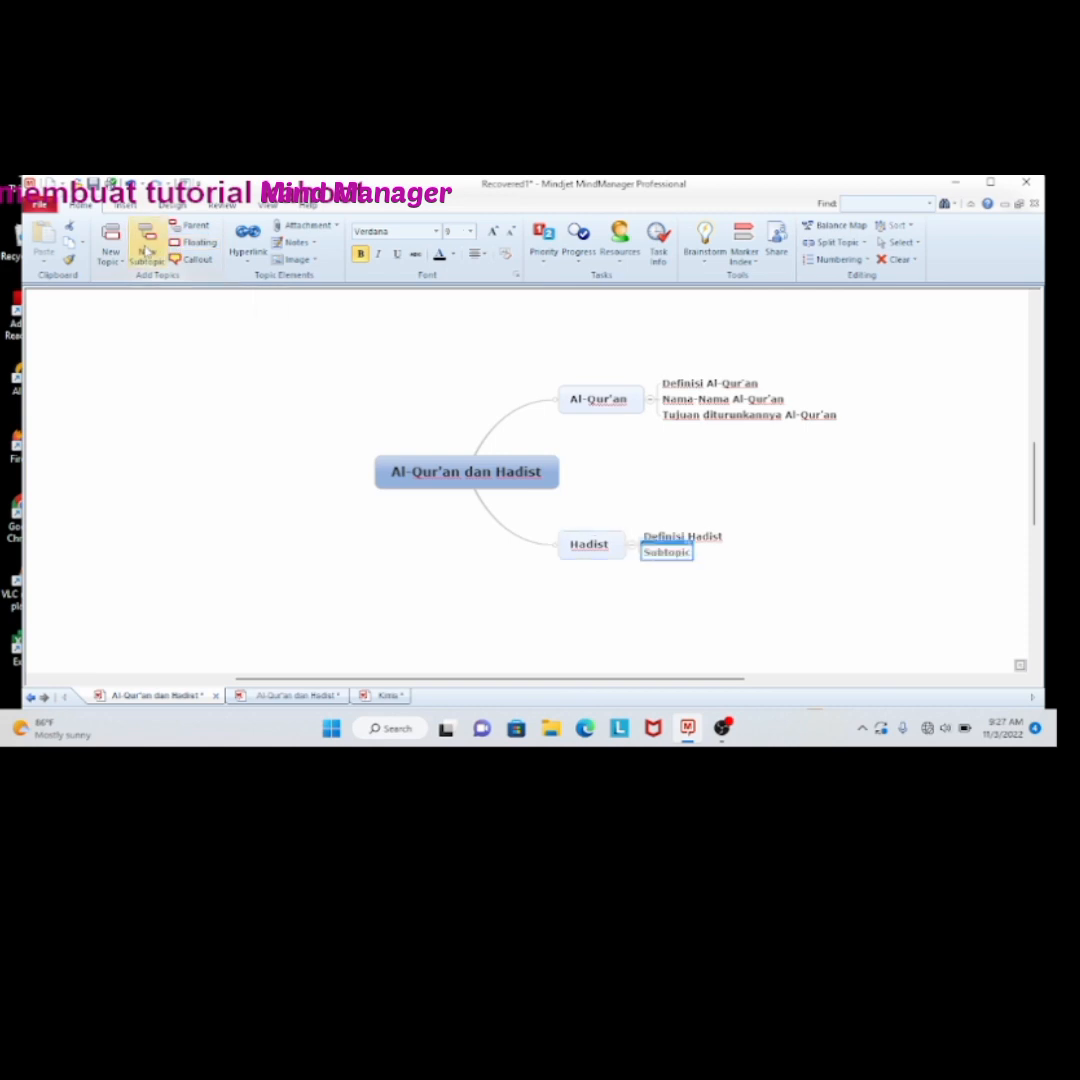
click(655, 553)
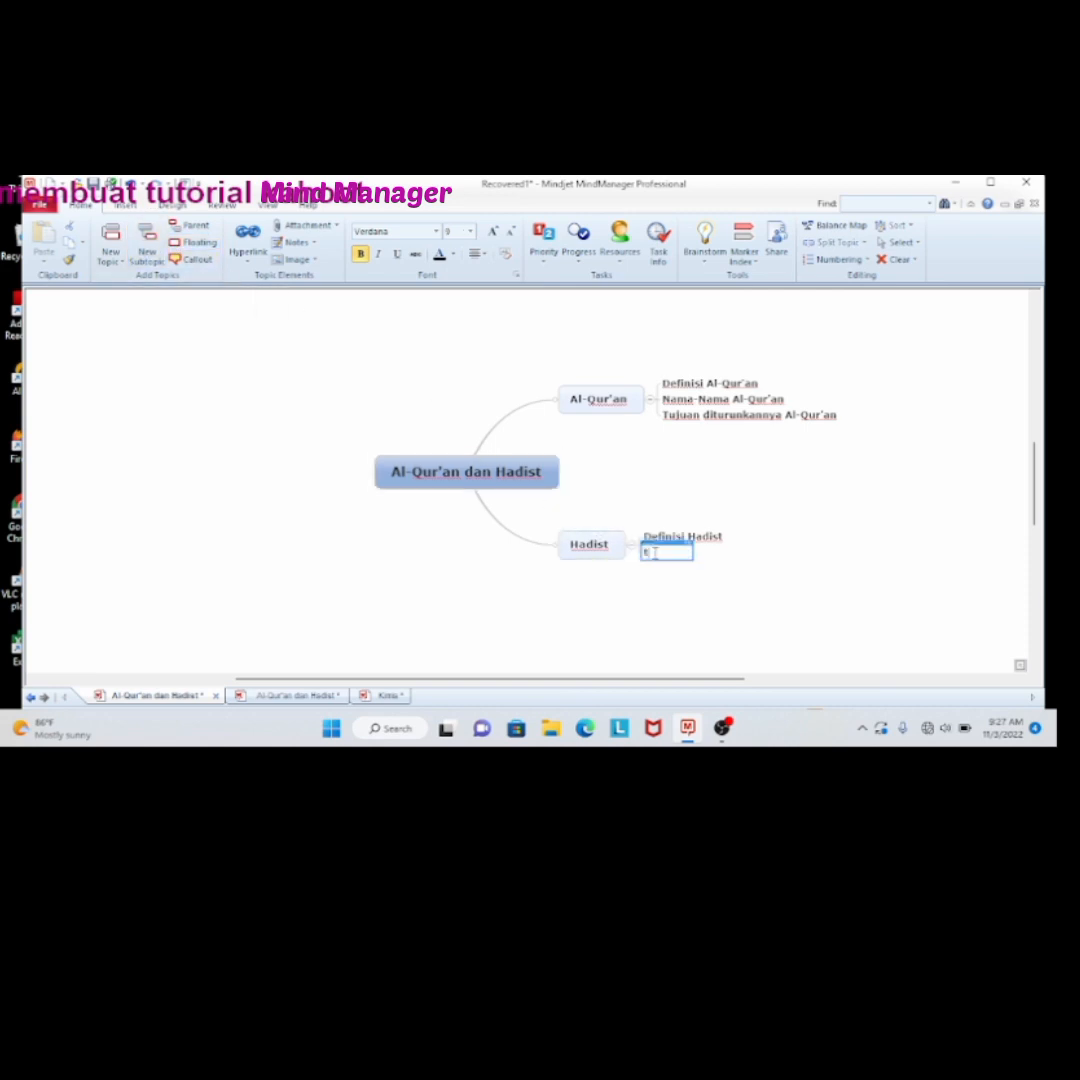
text(tu)
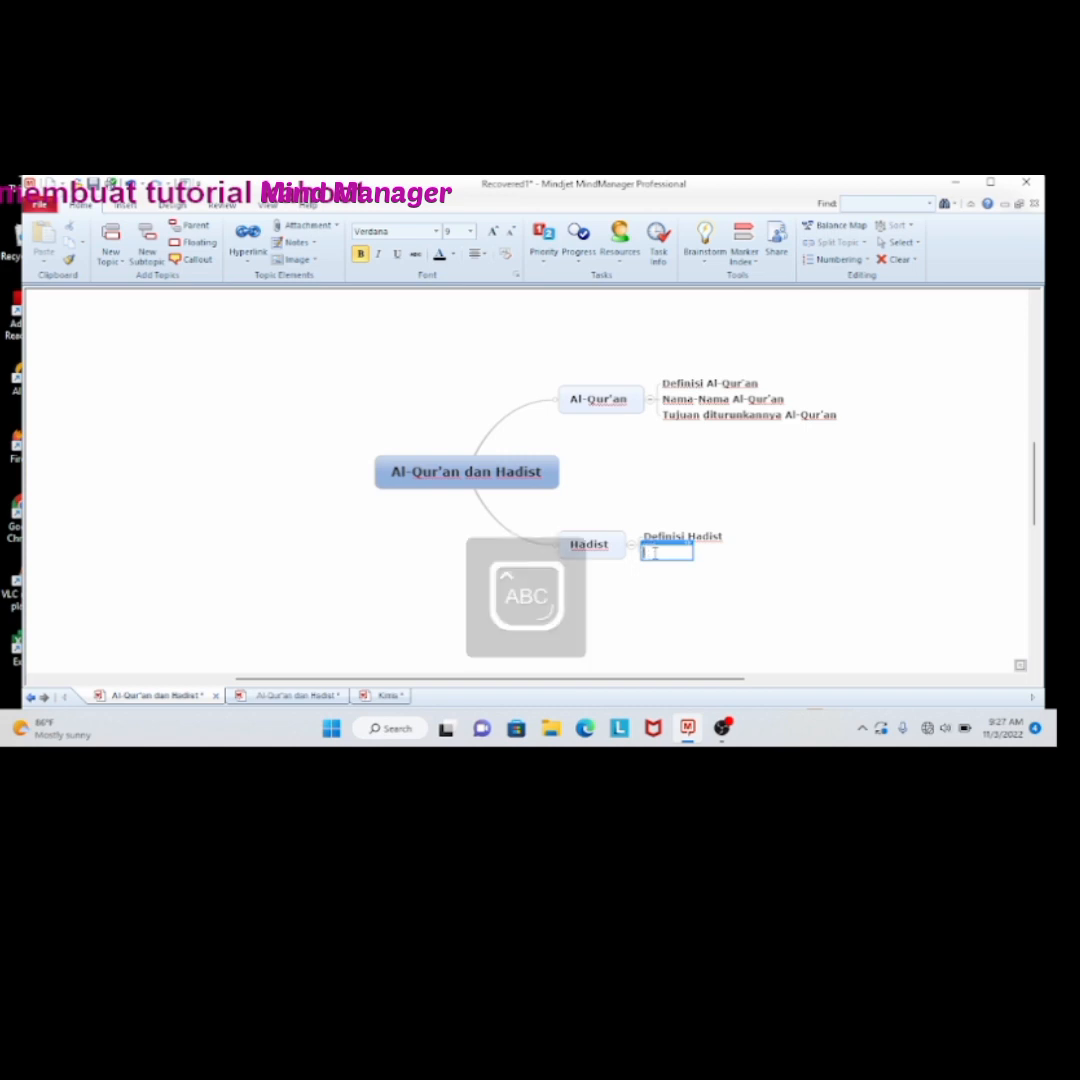
text(juan dan Fungsi Had)
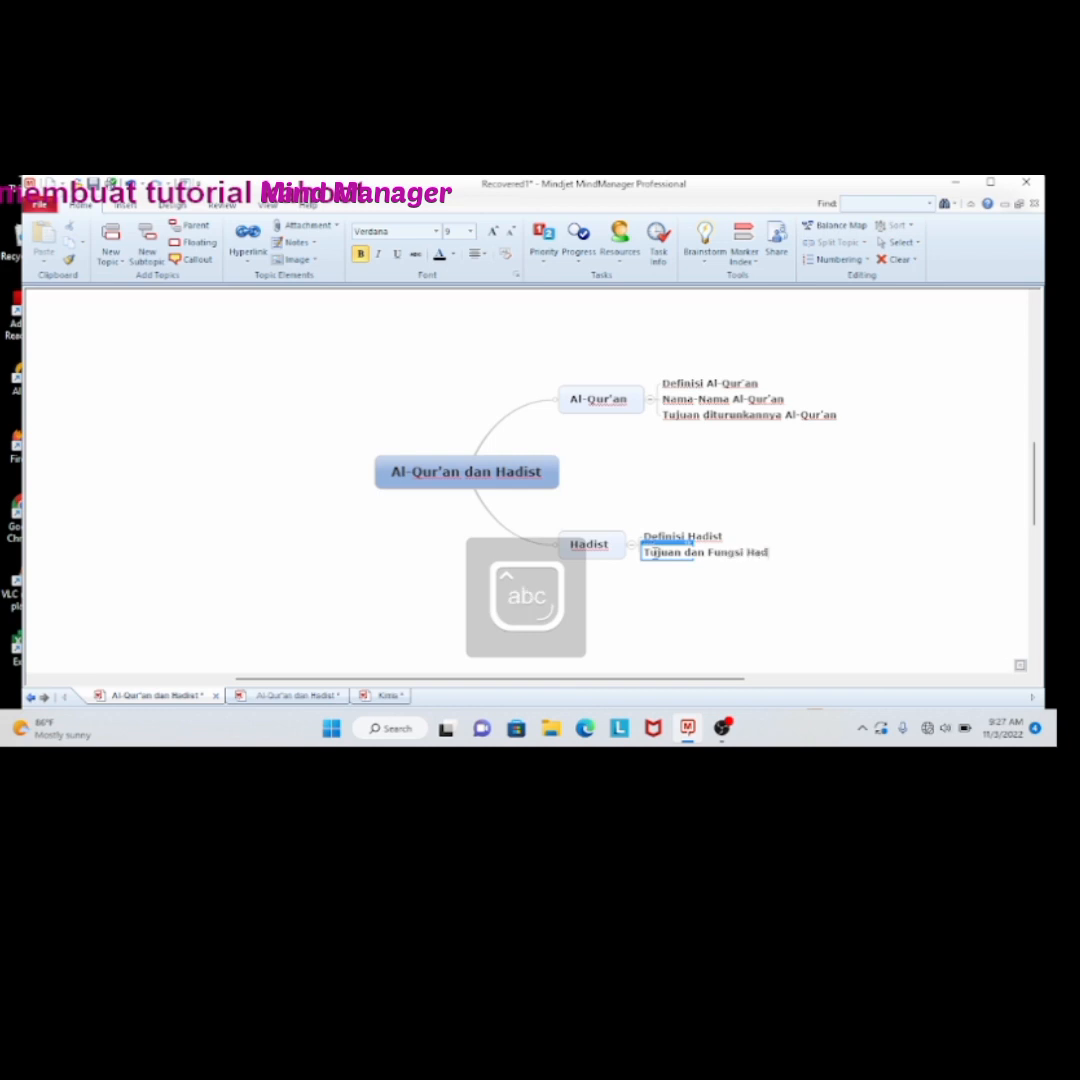
text(ist)
click(680, 603)
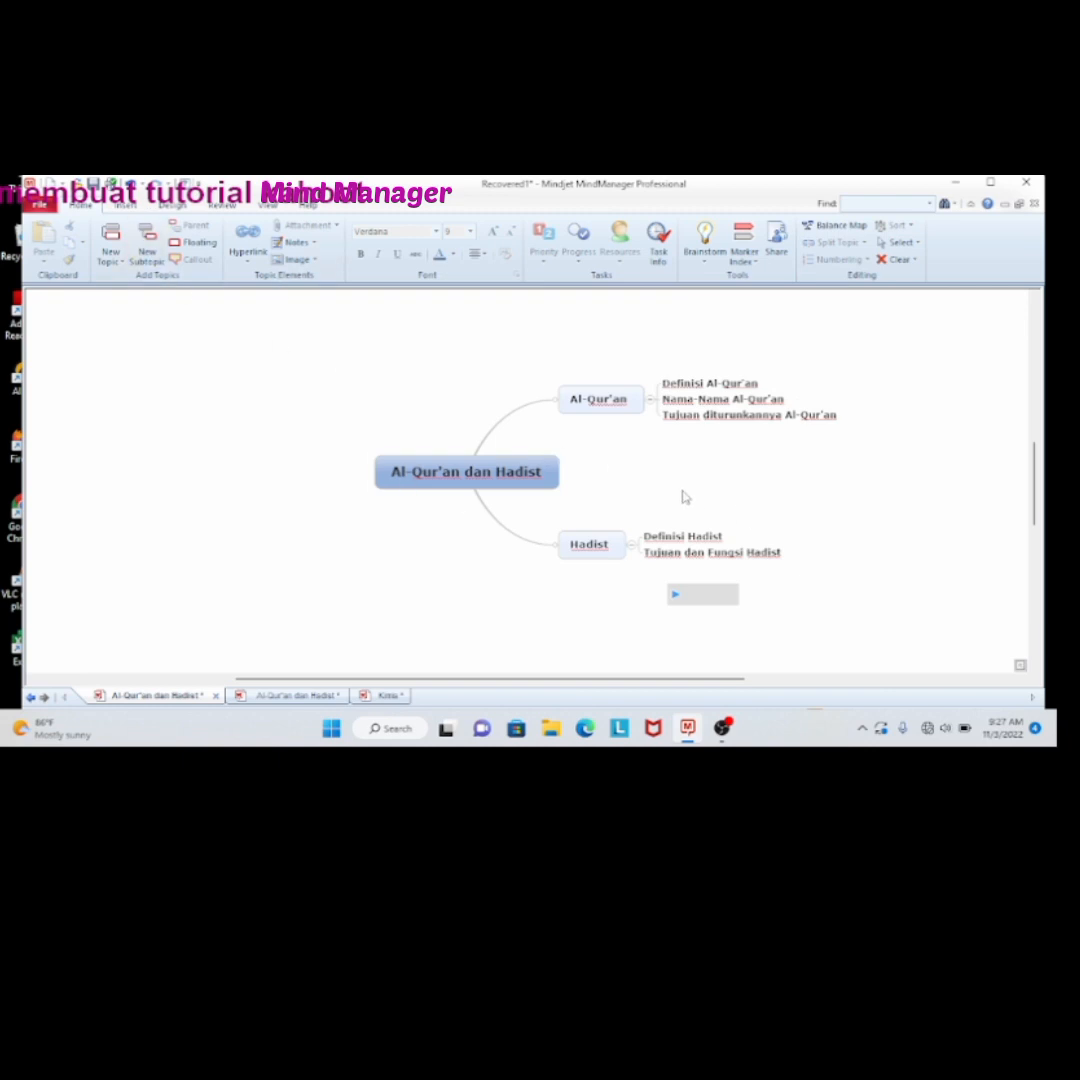
Select the "Al-Qur'an" main topic and bring up the objects and elements that can be inserted
click(632, 405)
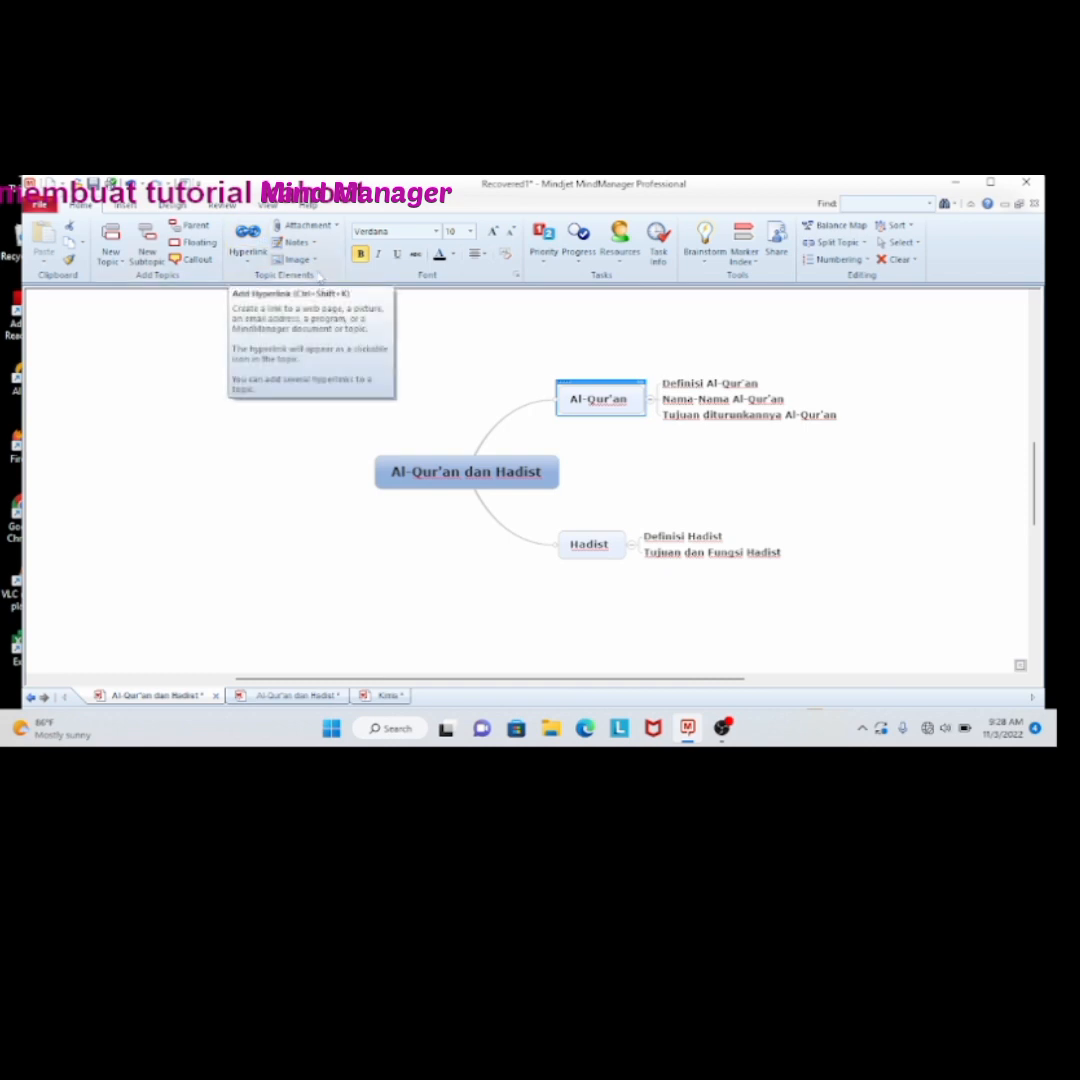
click(125, 204)
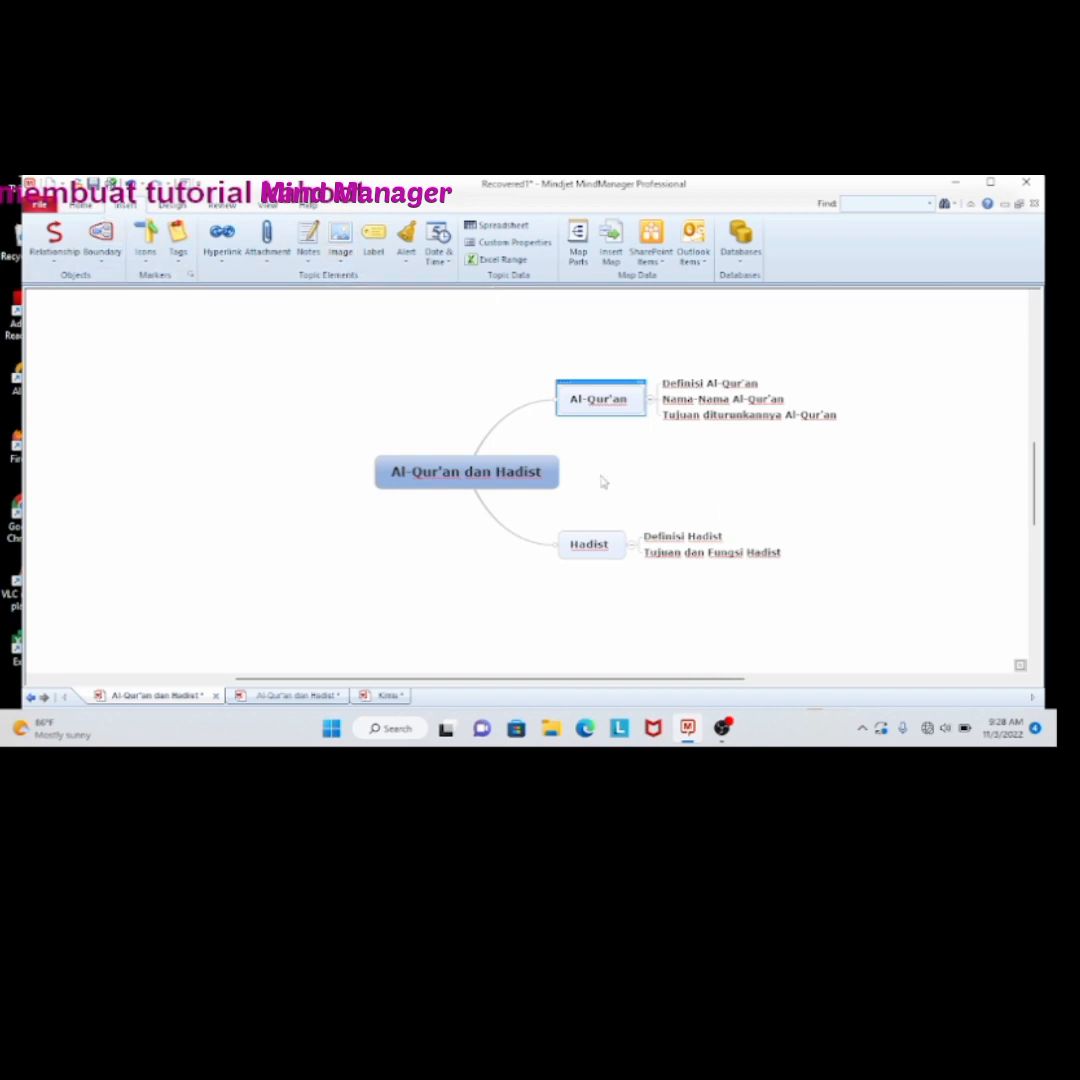
mouse_move(604, 480)
mouse_down()
mouse_move(605, 424)
mouse_move(603, 472)
mouse_up()
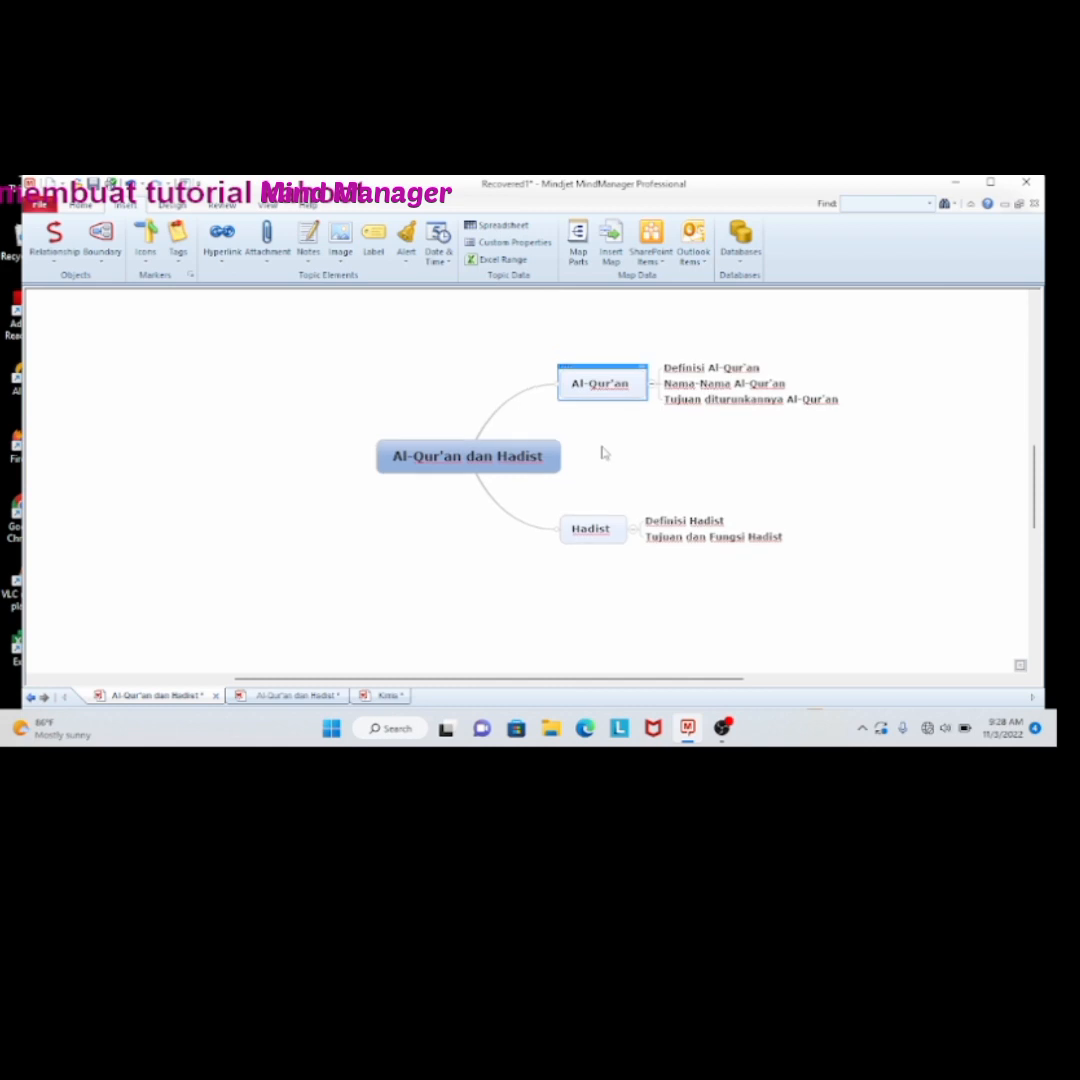
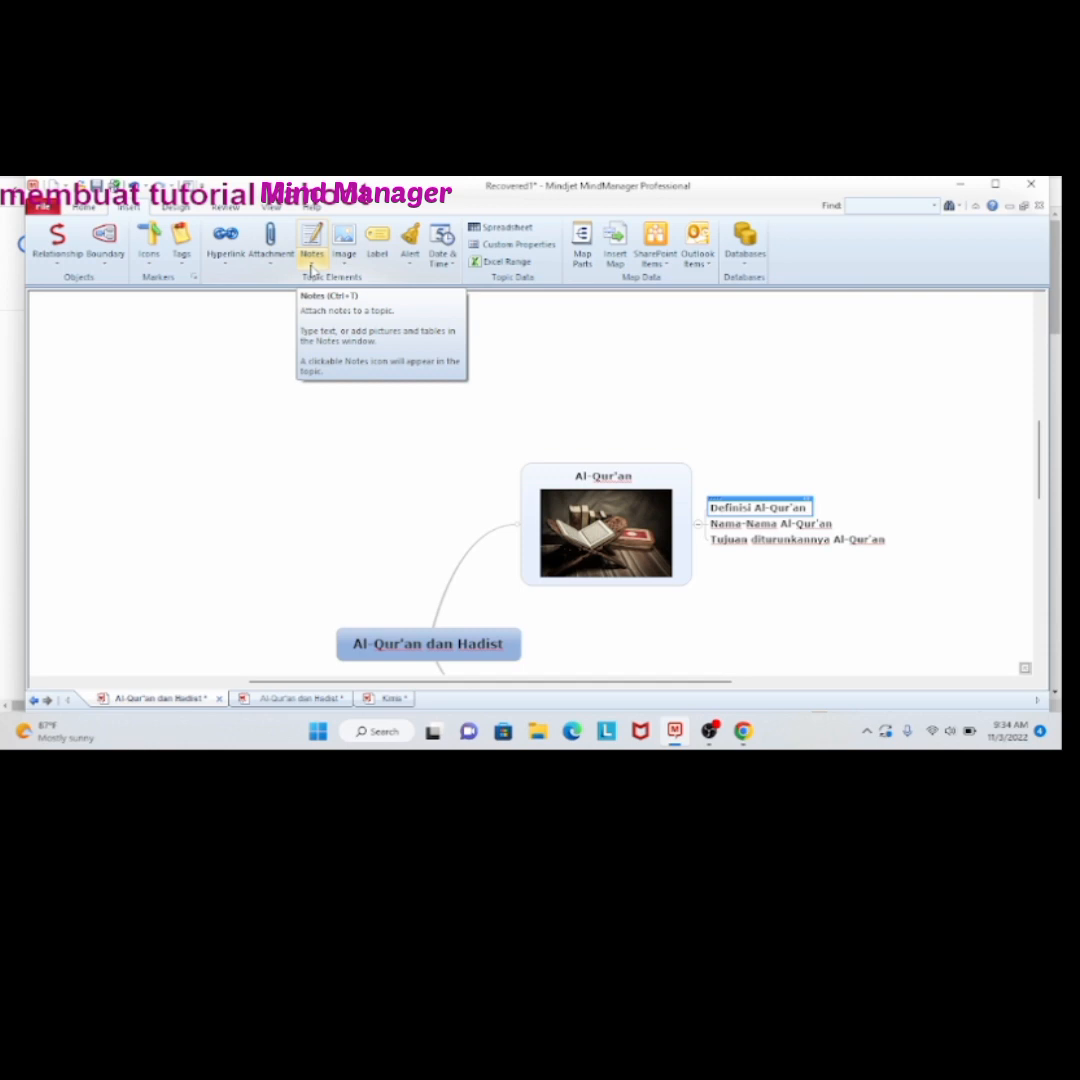
Attach a note to the "Definisi Al-Qur'an" subtopic containing the copied definition that begins "Al-quran menurut terminologi yaitu firman Allah"
click(312, 245)
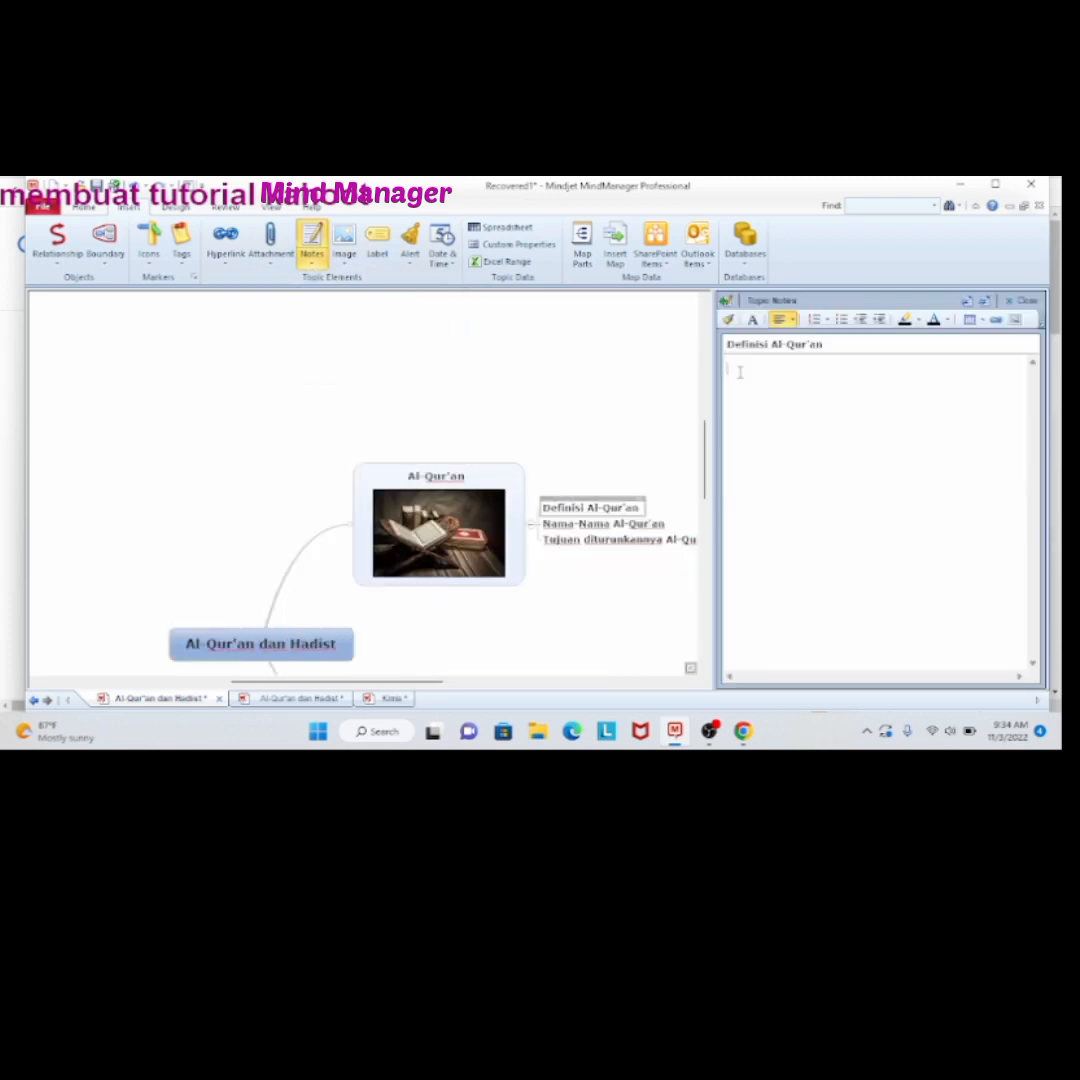
text(Al-quran menurut terminologi yaitu firman Allah yang mengandung mukjizat yang diturunkan kepada rasul atau Baginda Rasulullah shallallahu alaihi wa sallam nabi Muhammad shallallahu alaihi wasallam dengan perantara malaikat jibril yang tertulis di dalam mushab itu yang disampaikan kepada kita secara mutawatir)
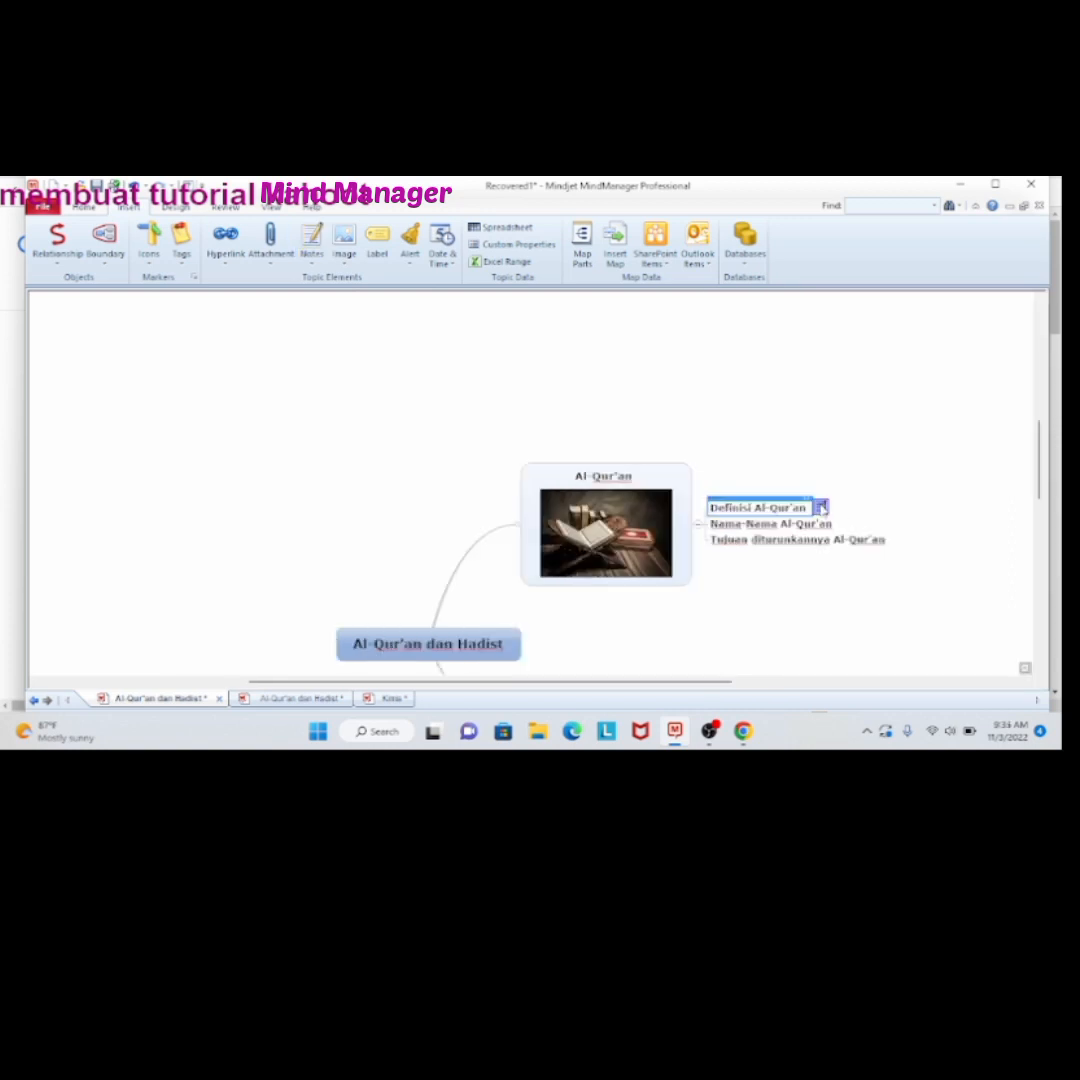
mouse_move(822, 508)
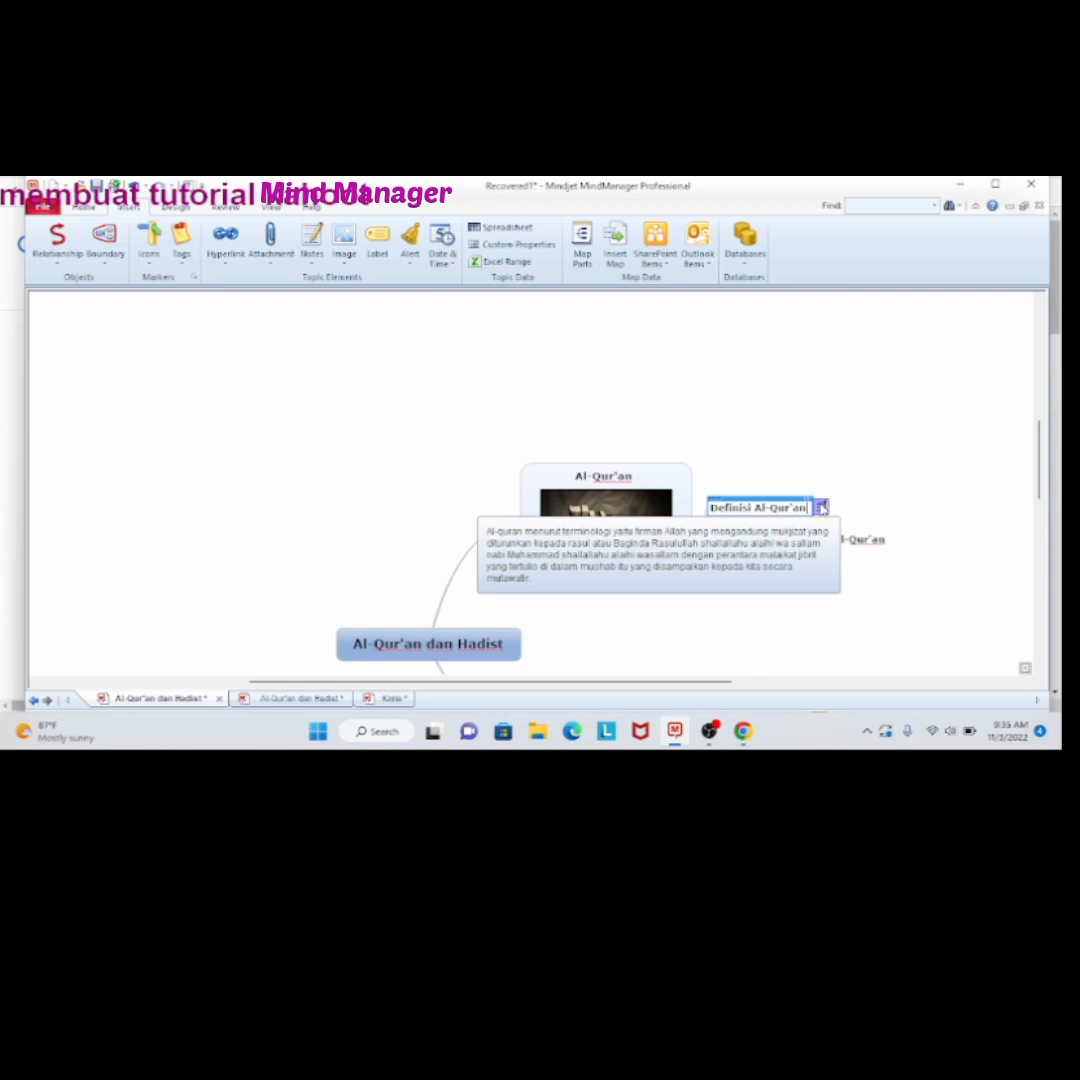
Copy the link of the "Nama-nama Al-Quran - Kemenag Purbalingga" search result in Chrome and add it as a hyperlink to the "Nama-Nama Al-Qur'an" subtopic
click(829, 521)
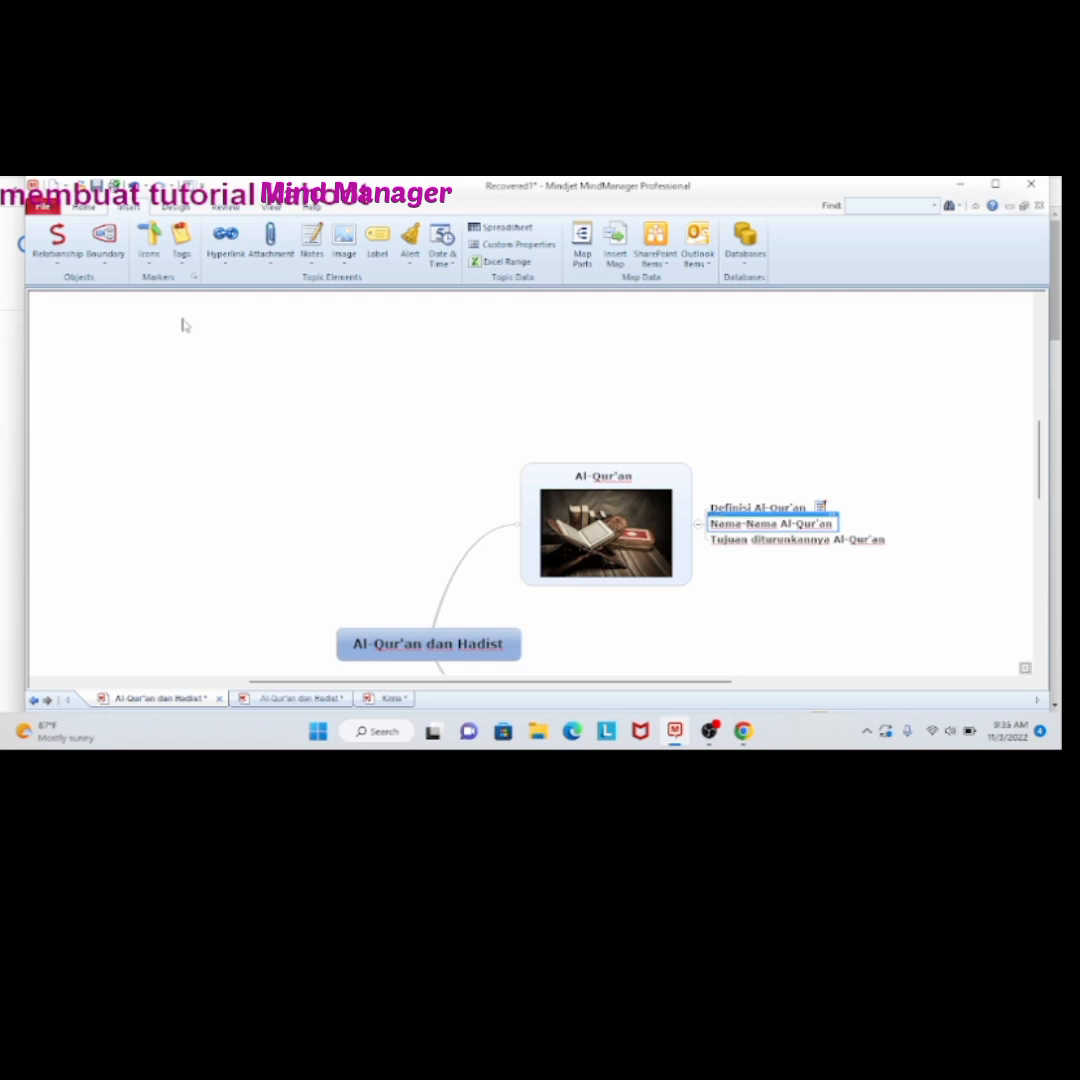
click(743, 731)
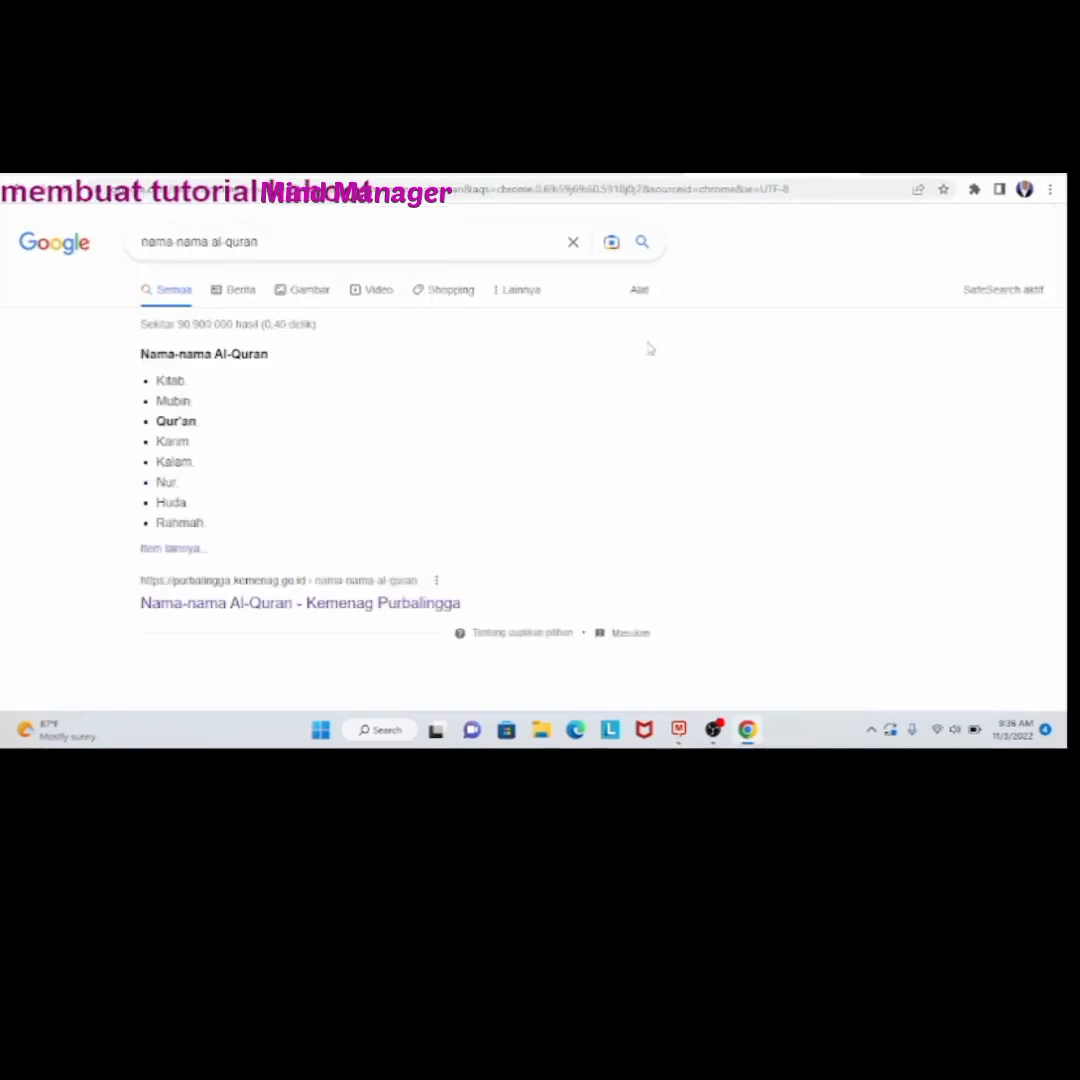
right_click(436, 603)
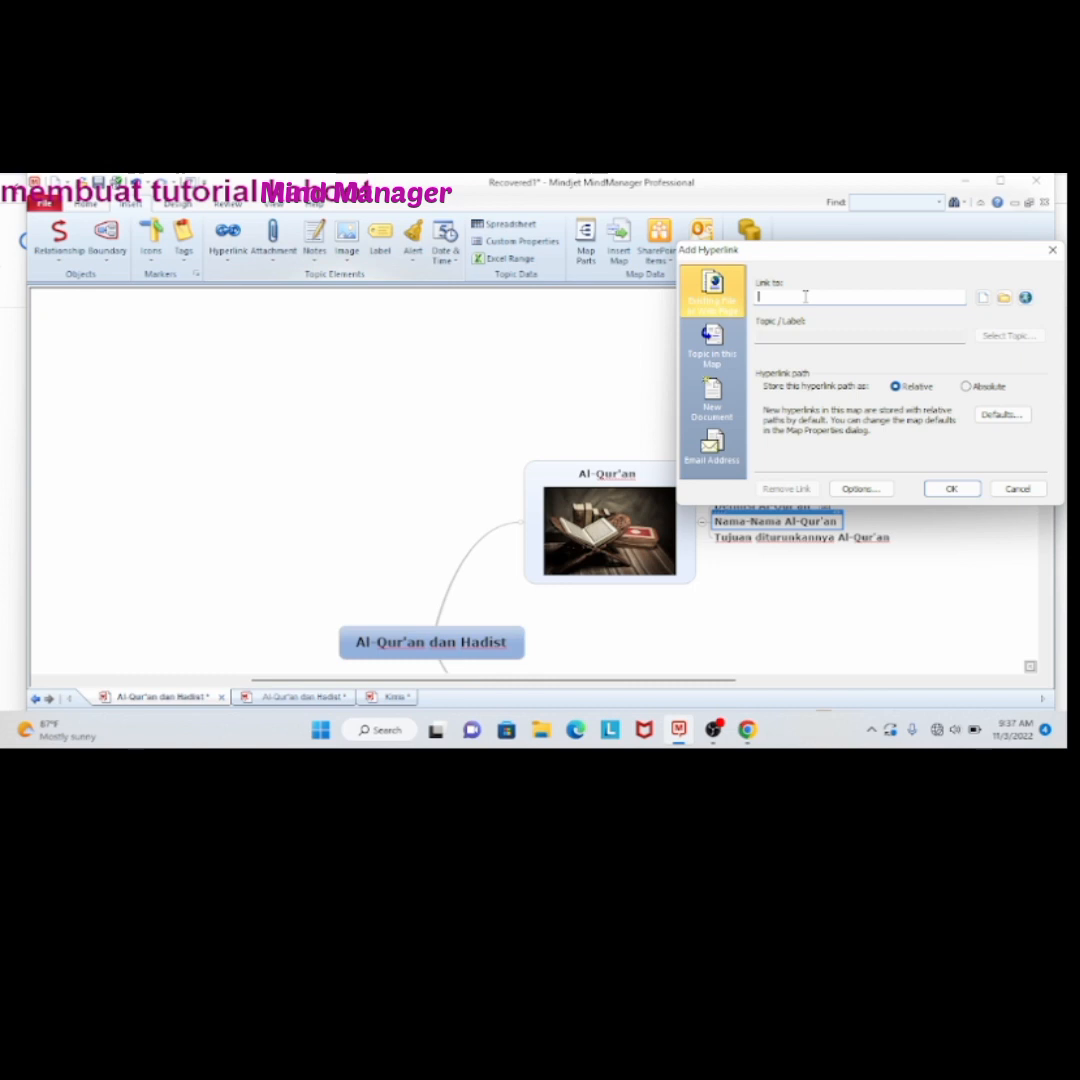
key(ctrl+v)
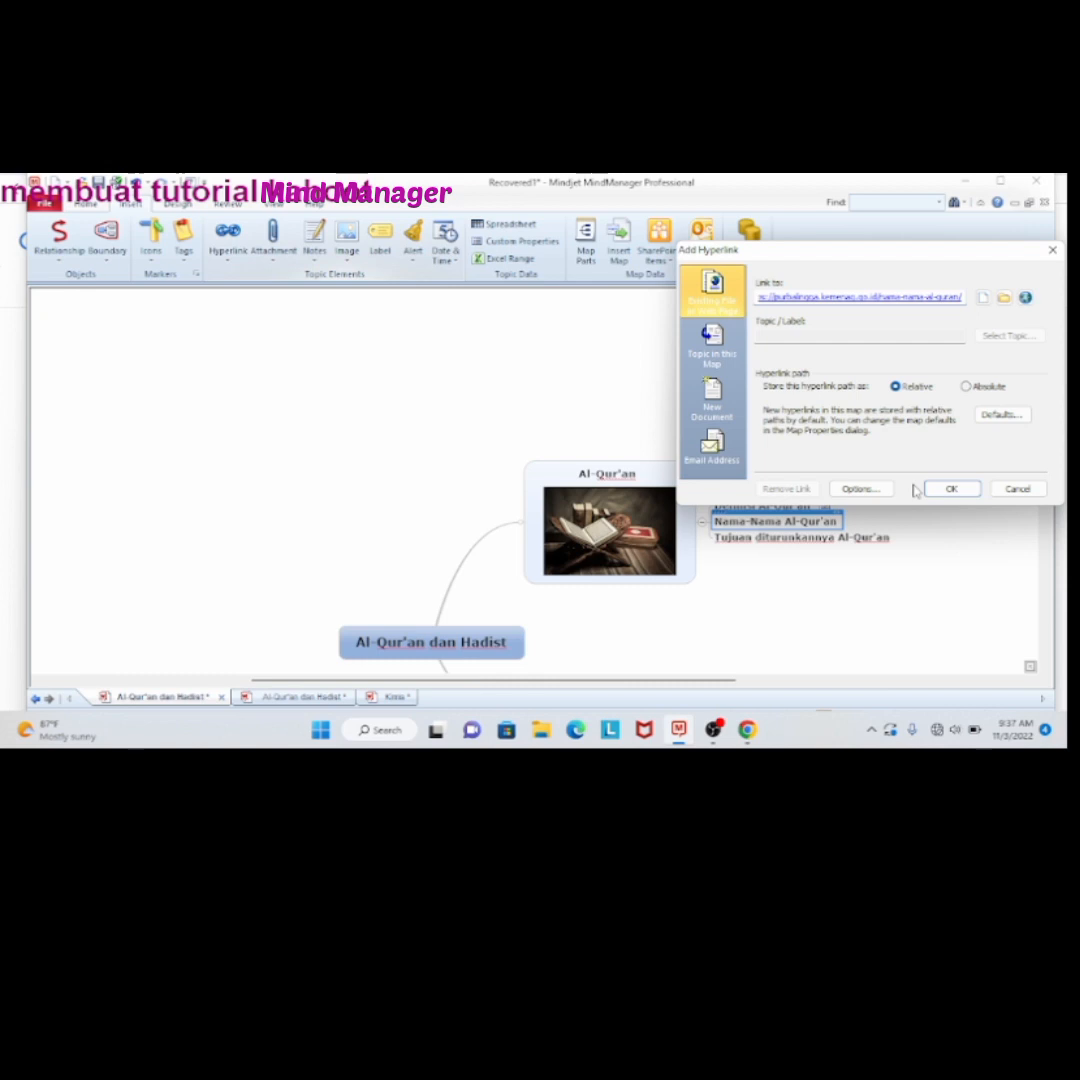
click(948, 489)
mouse_move(851, 542)
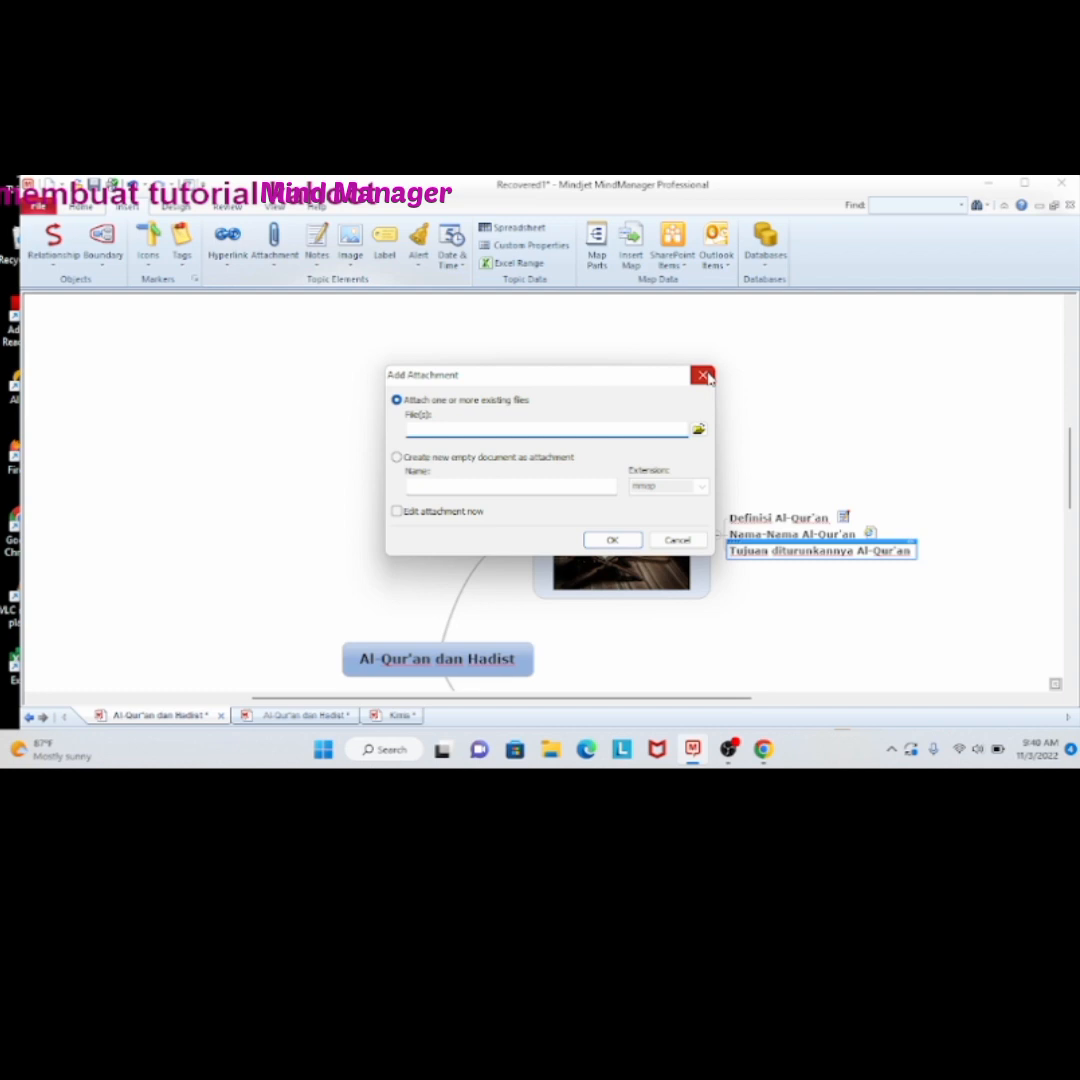
Attach the existing Word document "Kedudukan Al-Qur'an .docx" from the Pictures subfolder to the "Tujuan diturunkannya Al-Qur'an" subtopic
click(704, 376)
click(274, 245)
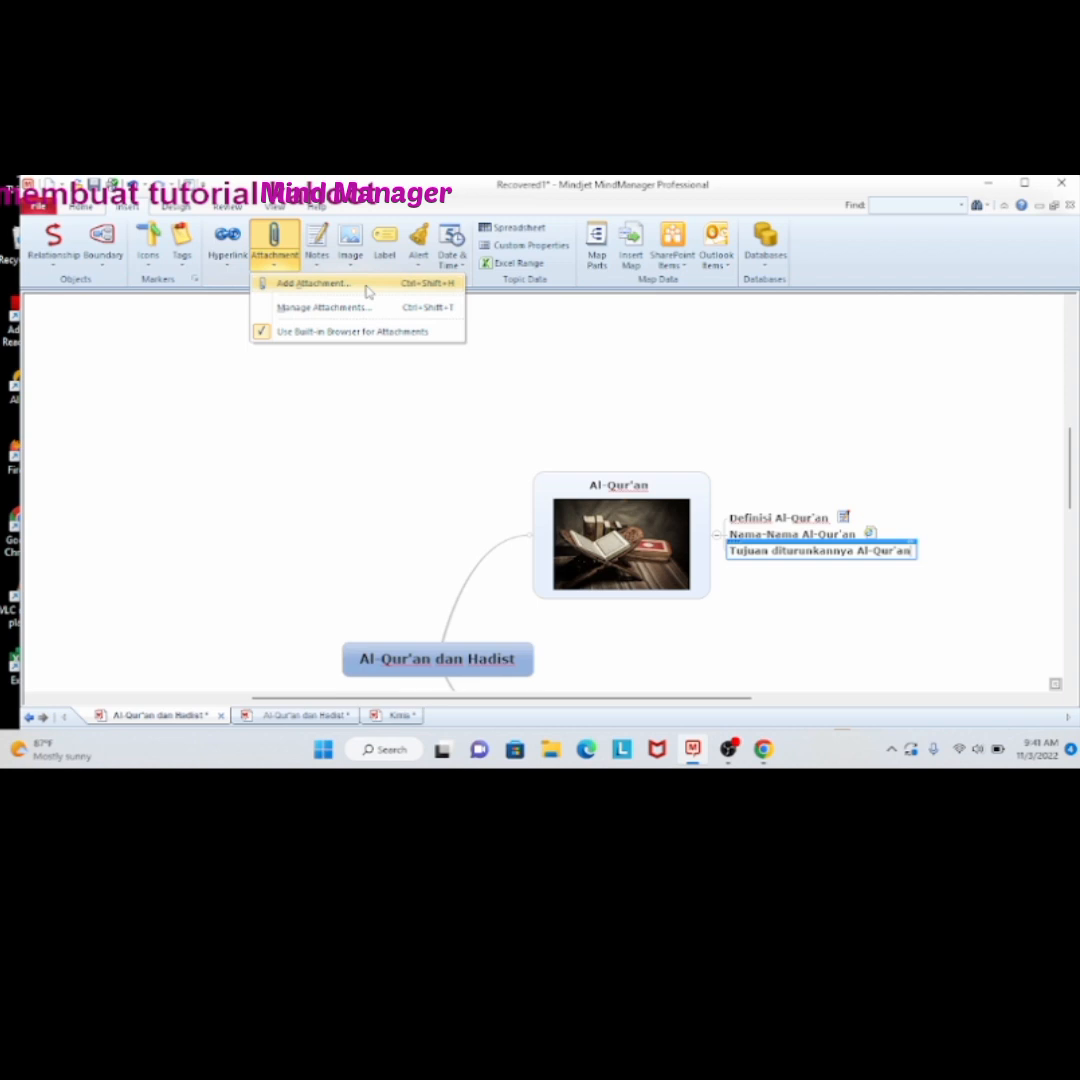
click(313, 283)
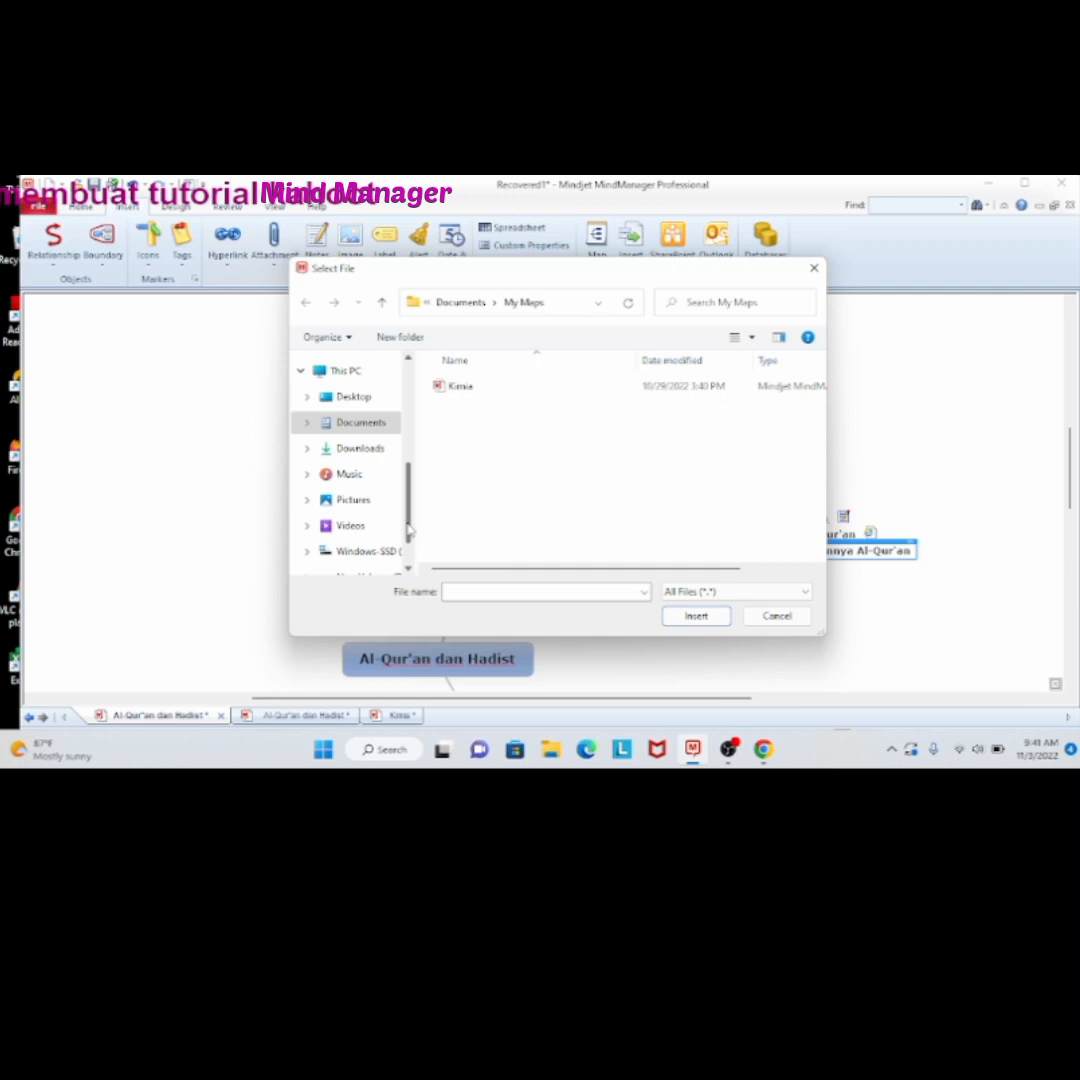
click(353, 499)
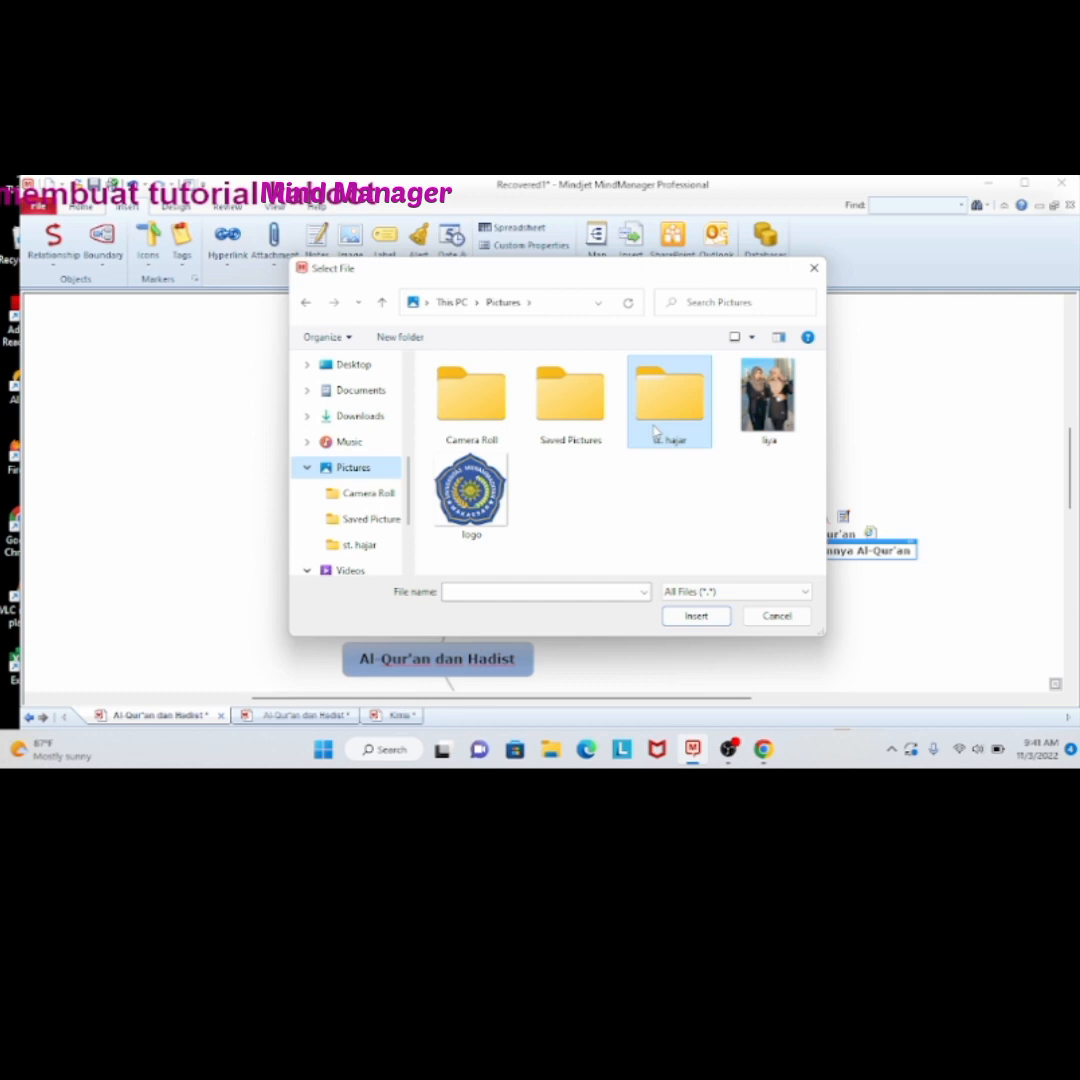
double_click(655, 430)
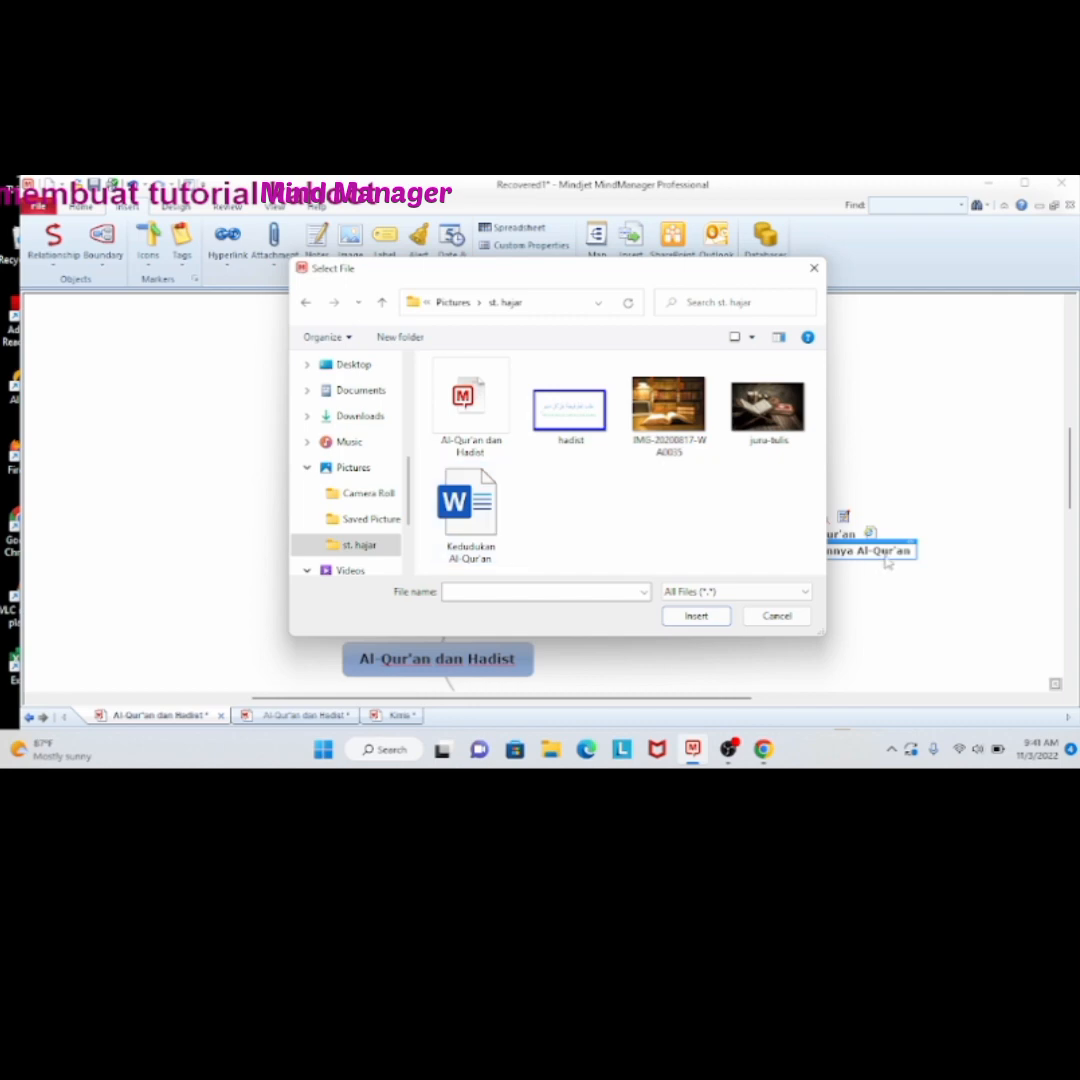
double_click(468, 537)
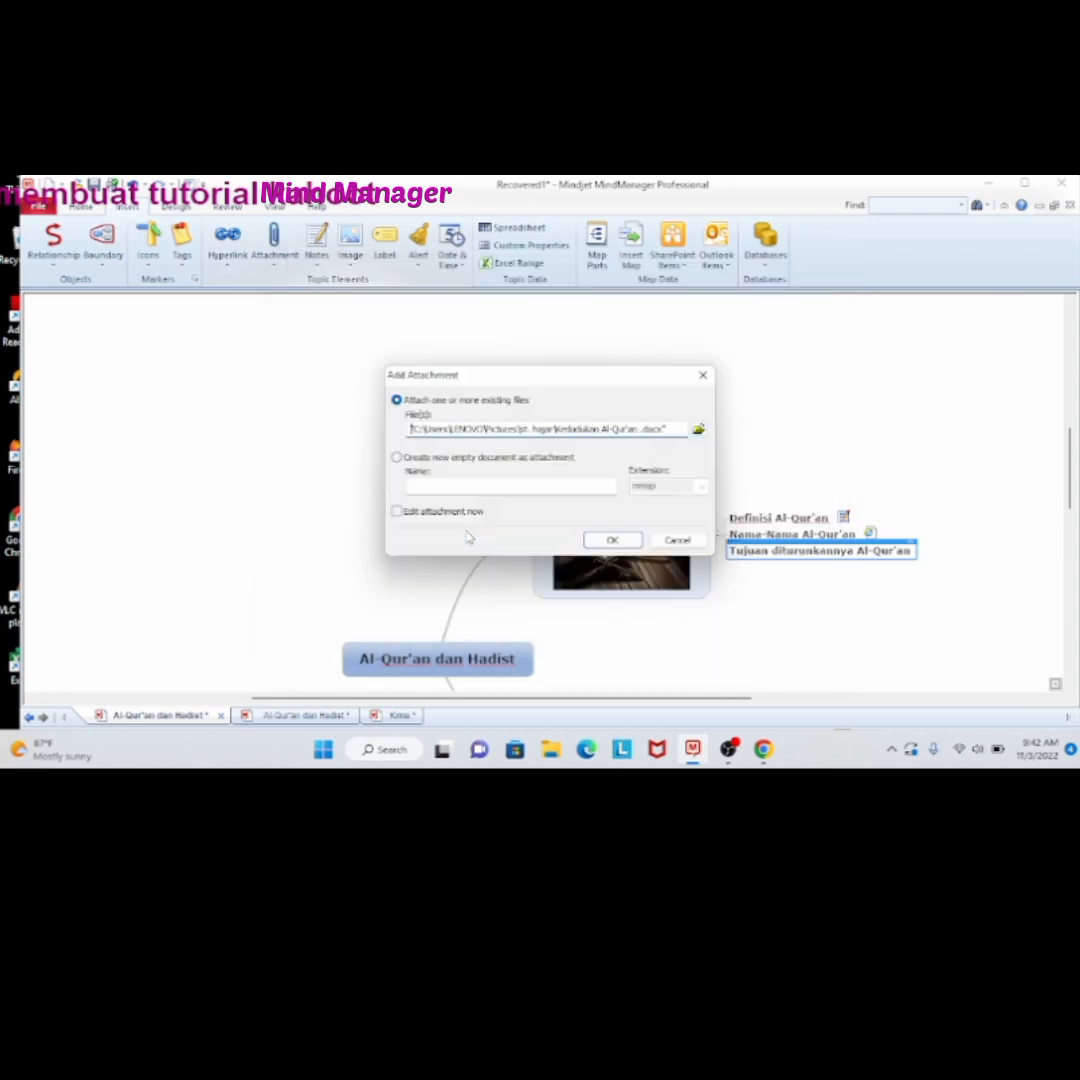
click(616, 541)
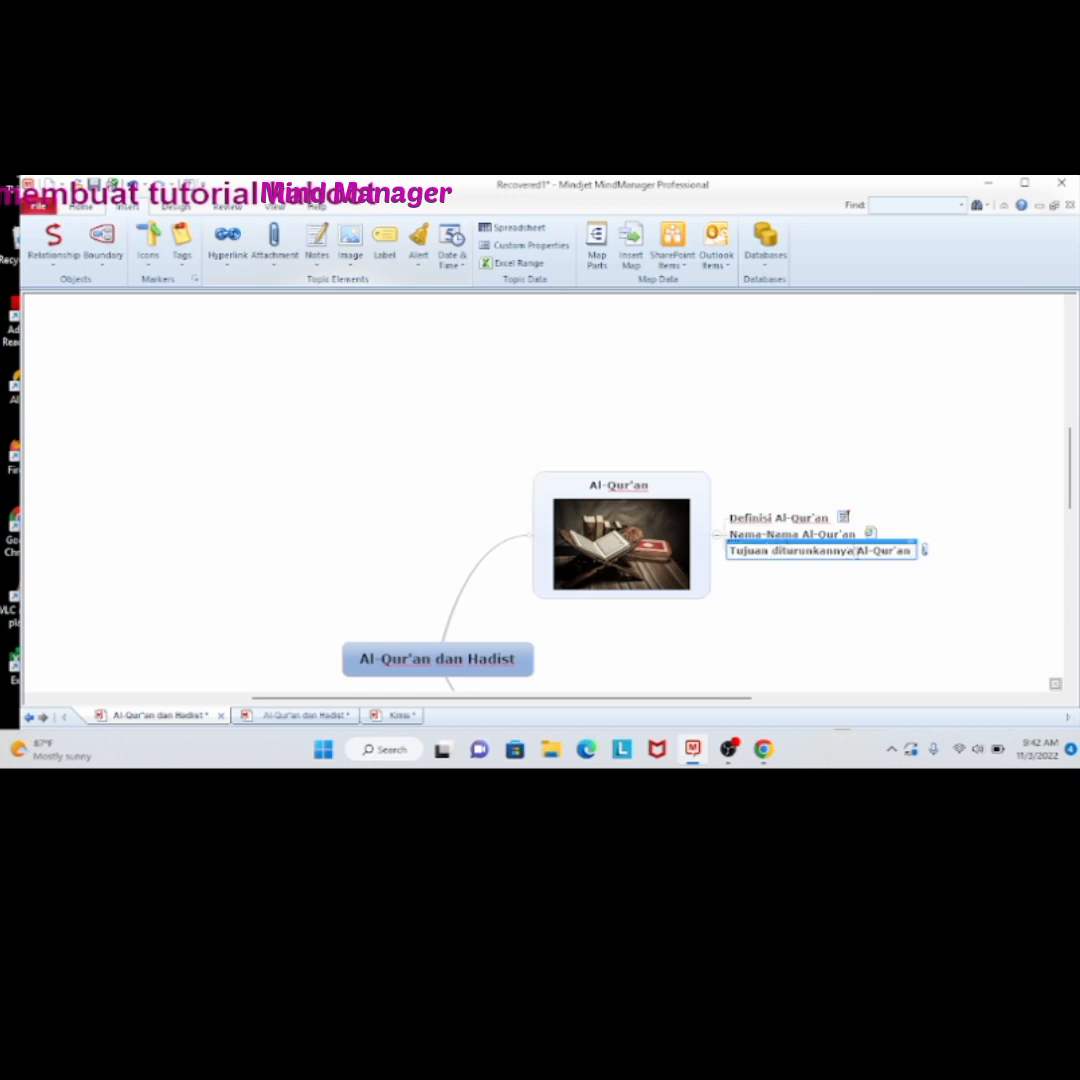
Rename the third "Al-Qur'an" subtopic as "Kedudukan Al-Qur'an"
key(BackSpace)
key(BackSpace)
key(BackSpace)
key(BackSpace)
key(BackSpace)
key(BackSpace)
key(BackSpace)
key(BackSpace)
key(BackSpace)
key(BackSpace)
key(BackSpace)
key(BackSpace)
key(BackSpace)
key(BackSpace)
key(BackSpace)
key(BackSpace)
key(BackSpace)
key(BackSpace)
key(BackSpace)
key(BackSpace)
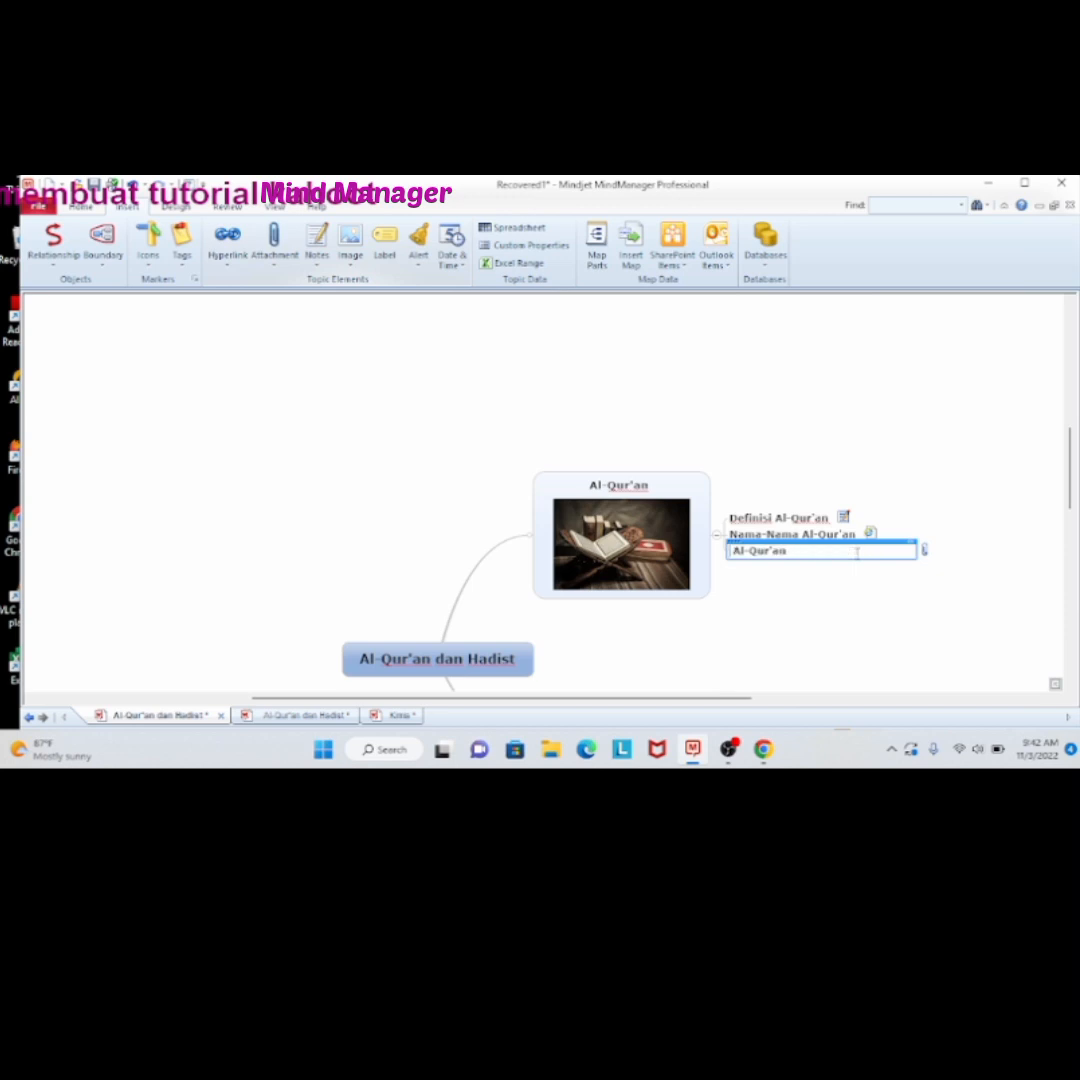
text(Kedud)
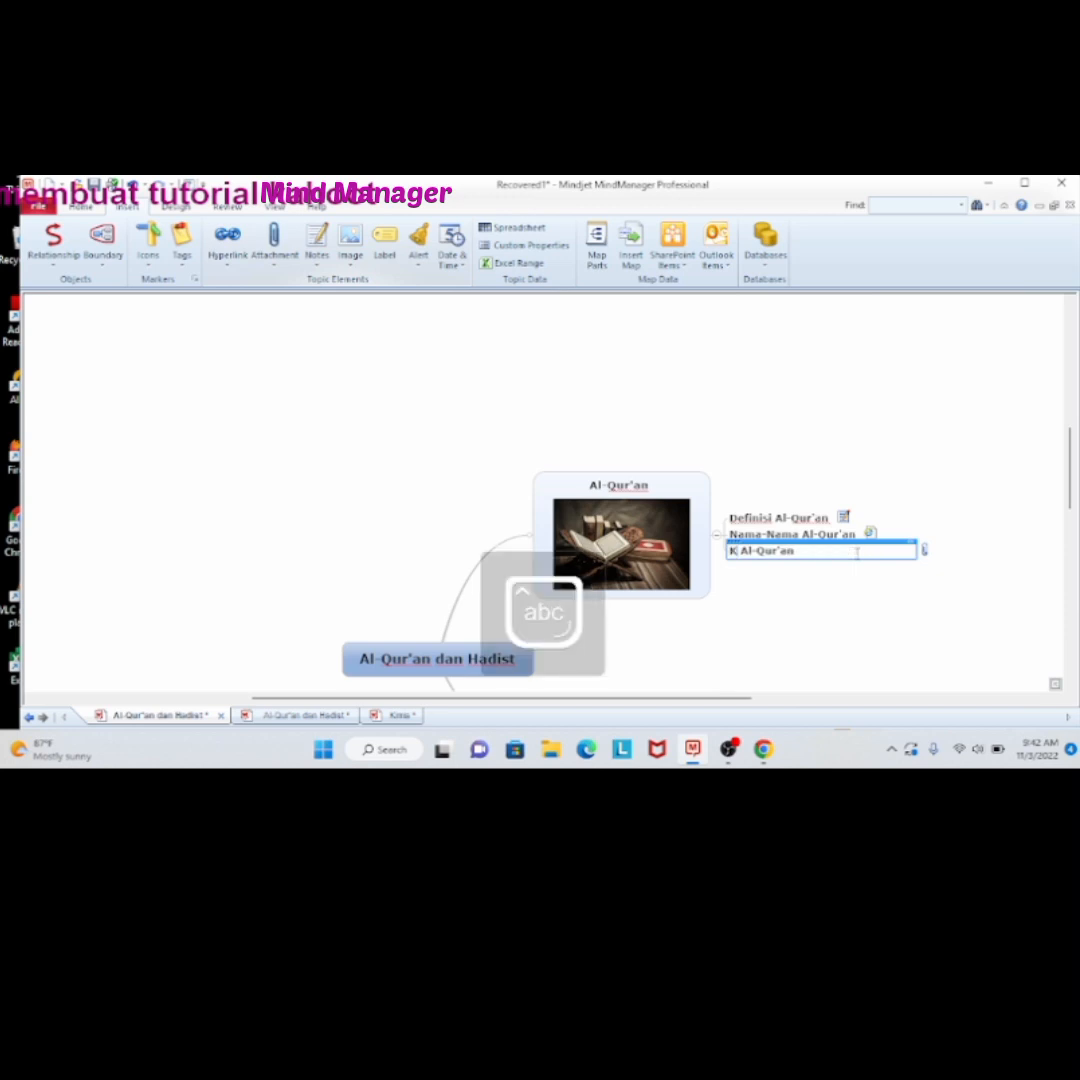
text(ukan)
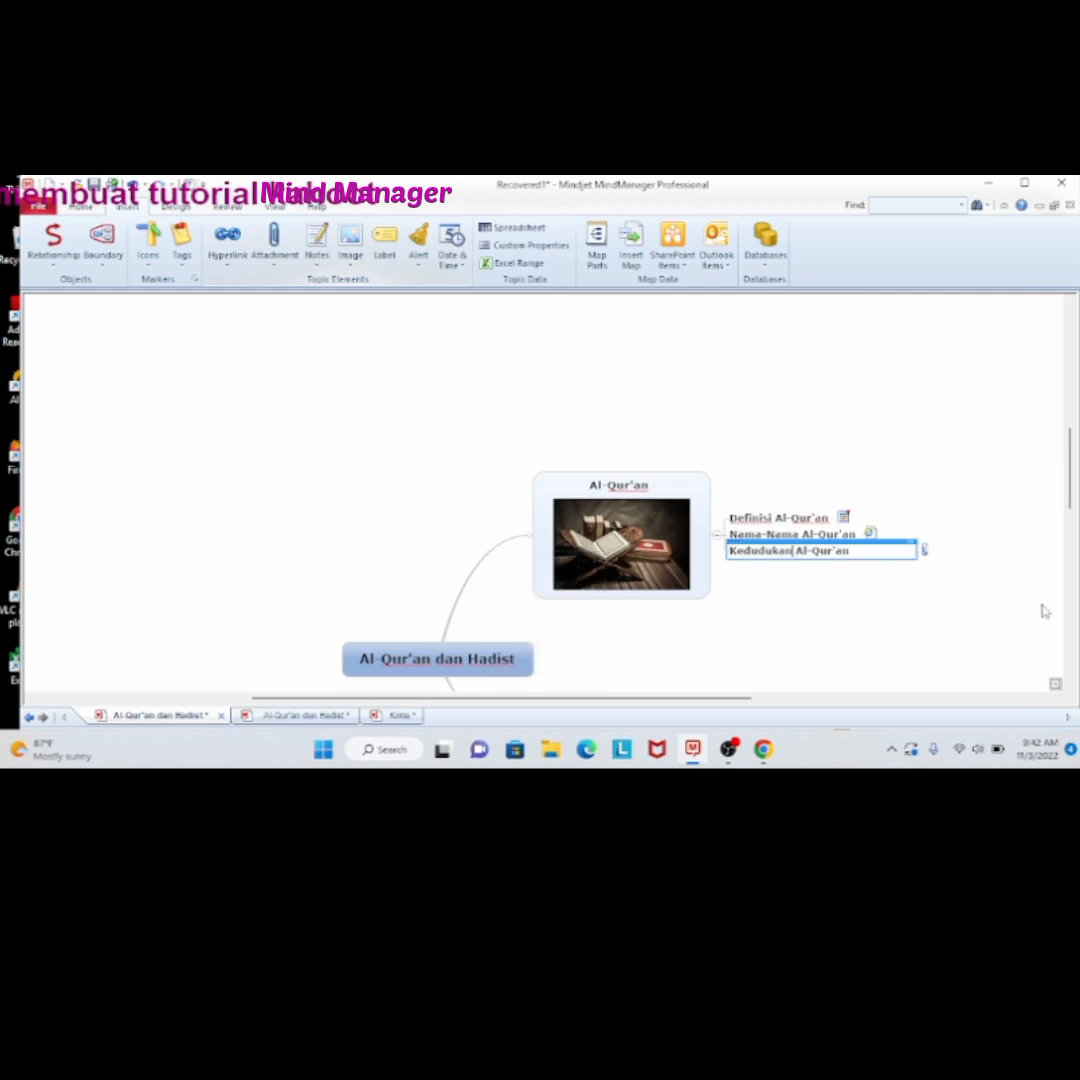
click(1007, 574)
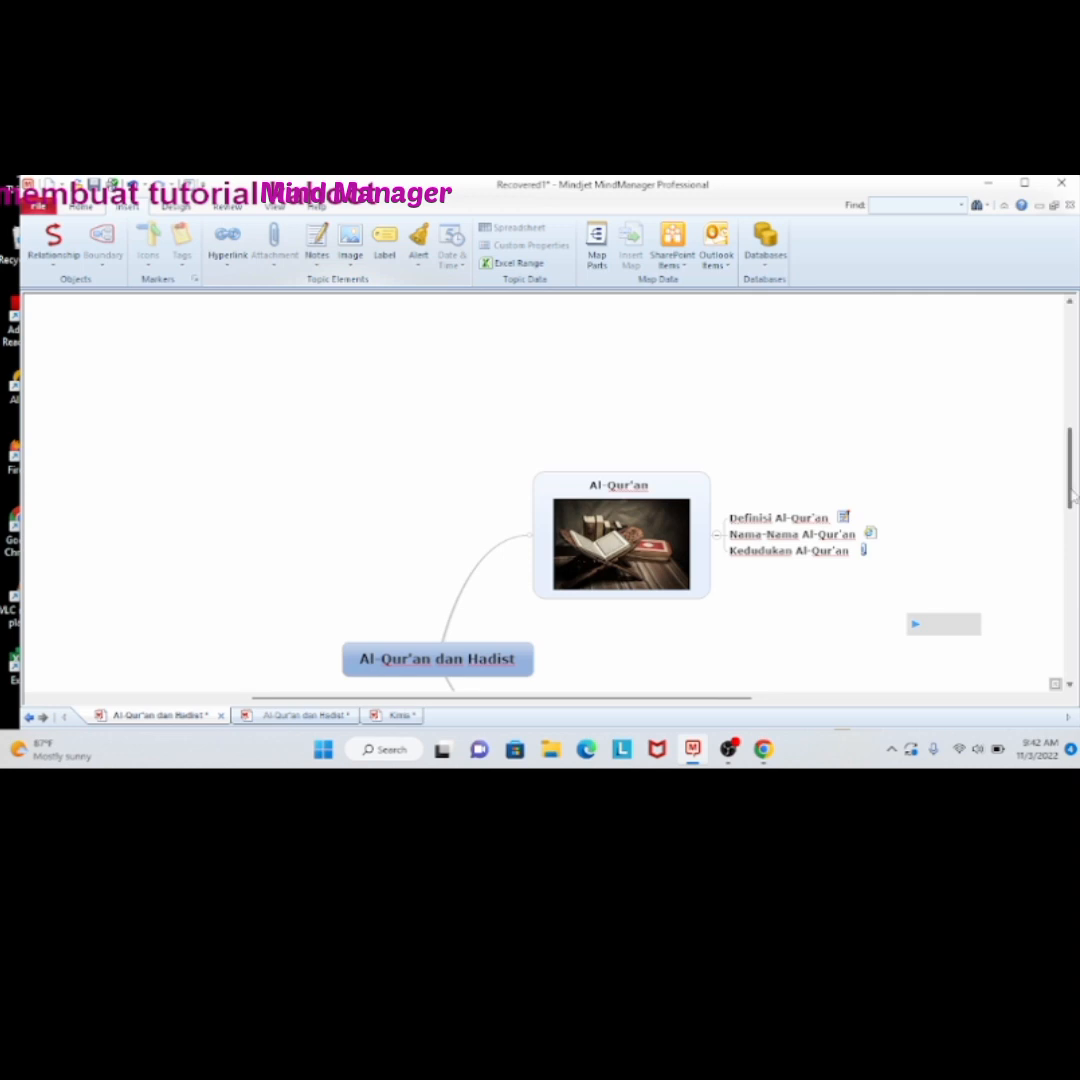
mouse_move(1073, 497)
mouse_down()
mouse_move(1075, 538)
mouse_move(1074, 502)
mouse_move(1075, 537)
mouse_move(1075, 509)
mouse_move(1075, 521)
mouse_up()
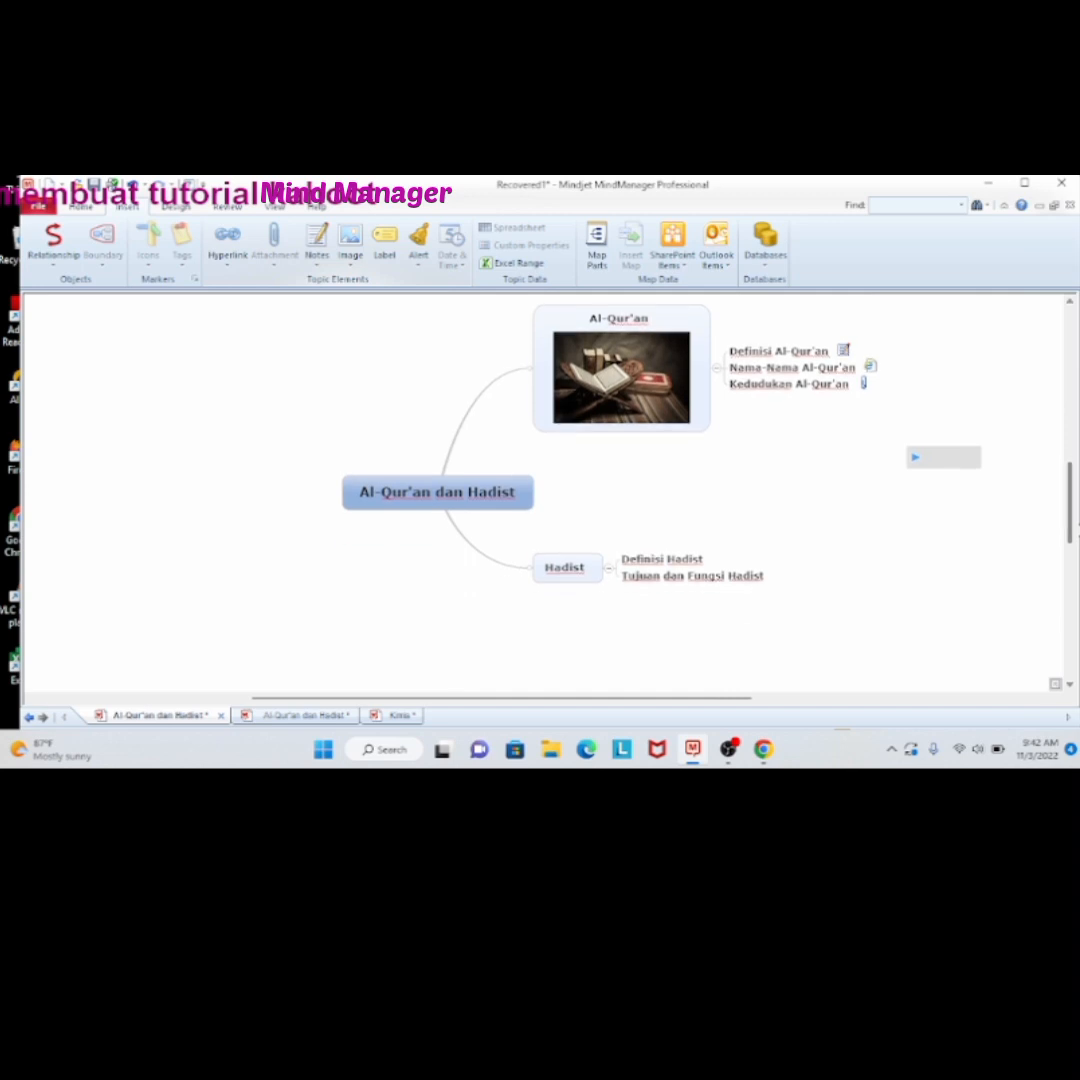
click(647, 562)
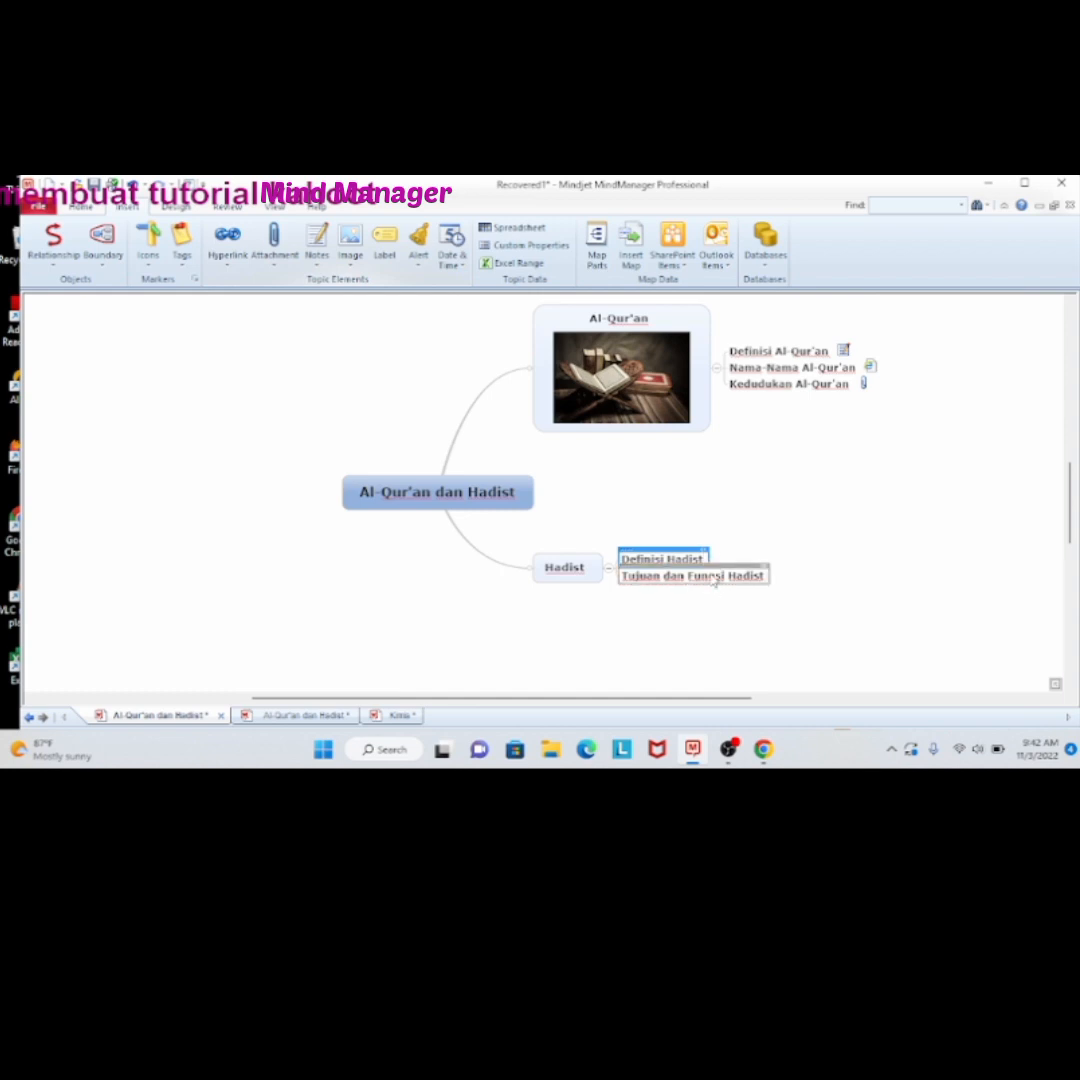
click(715, 580)
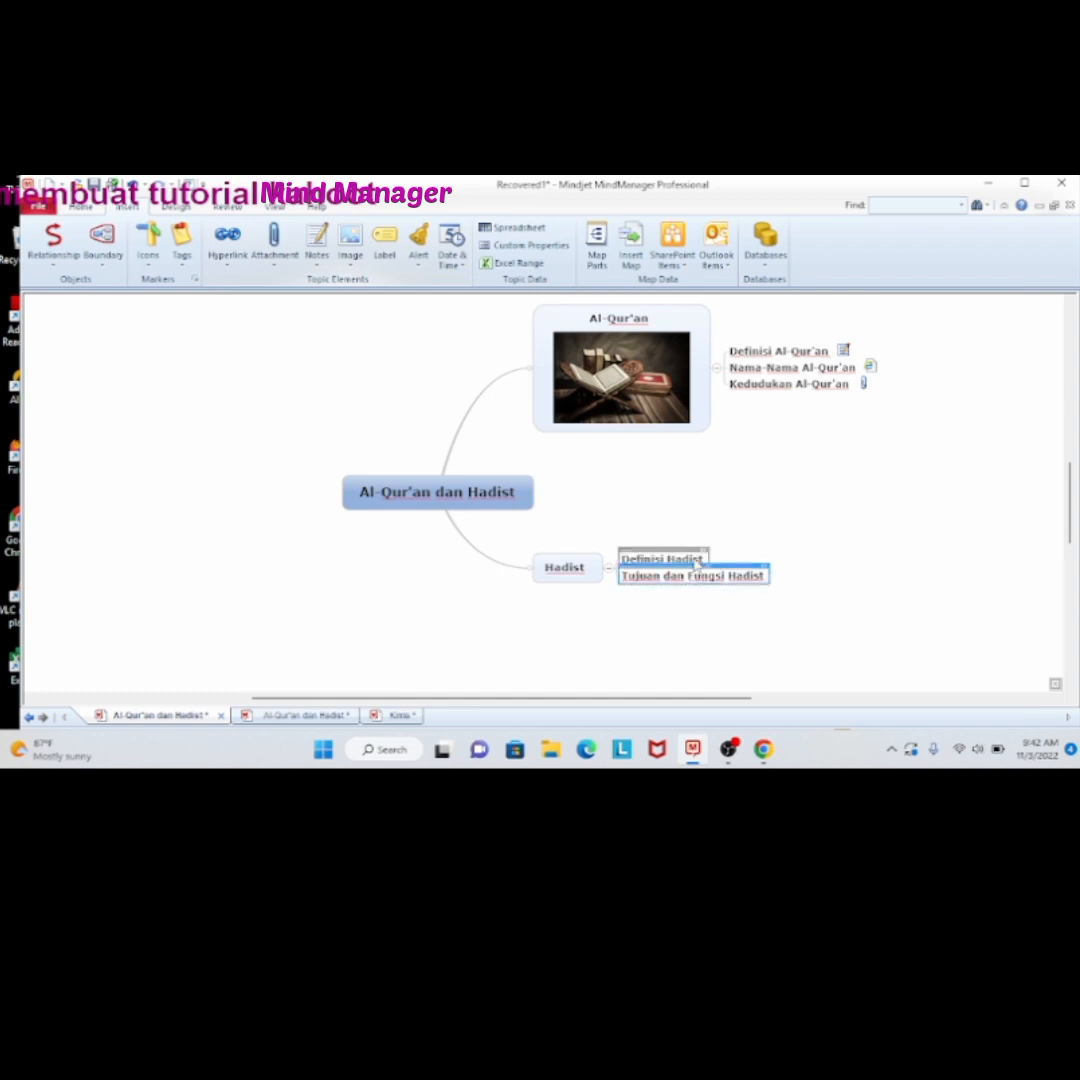
drag(697, 565, 704, 588)
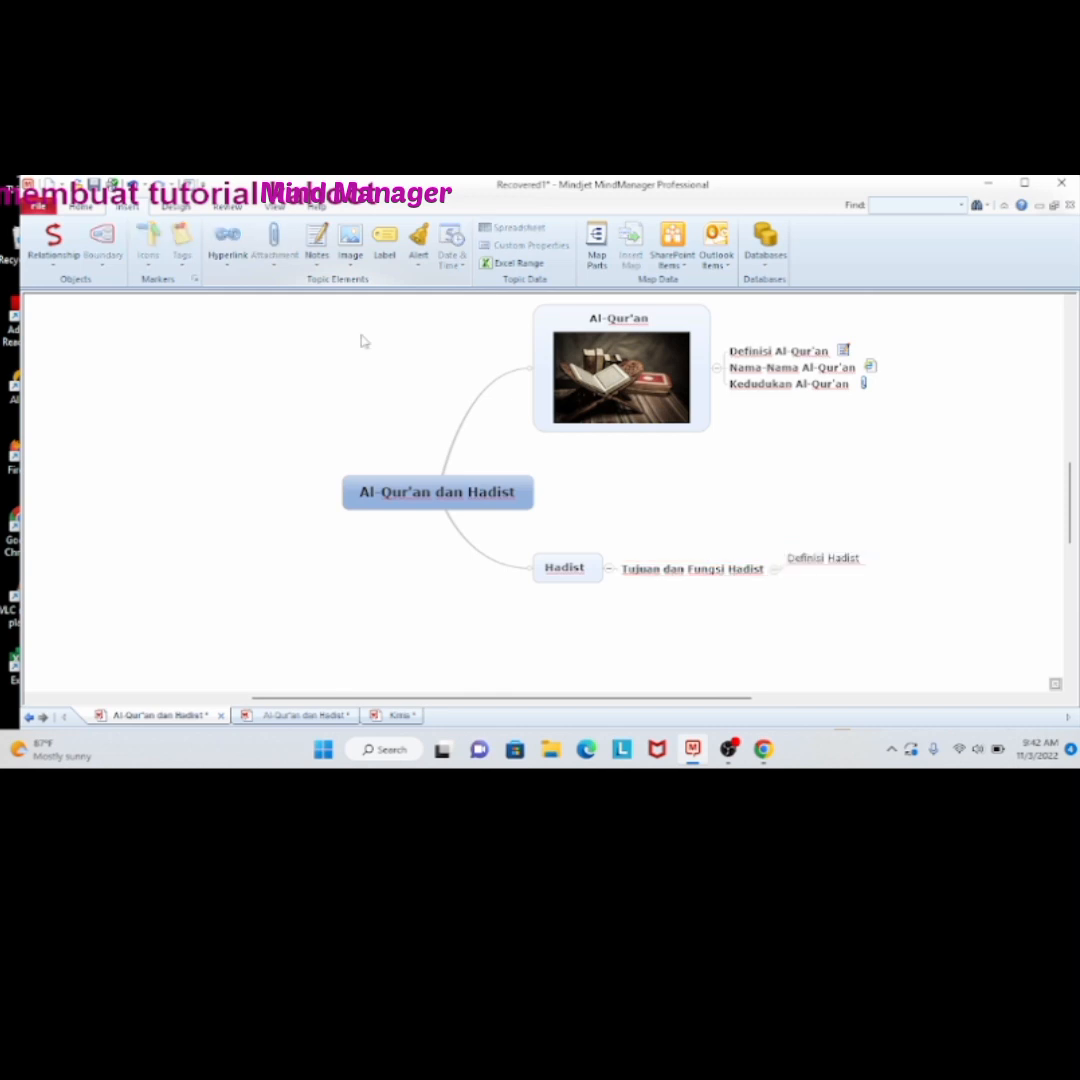
click(132, 185)
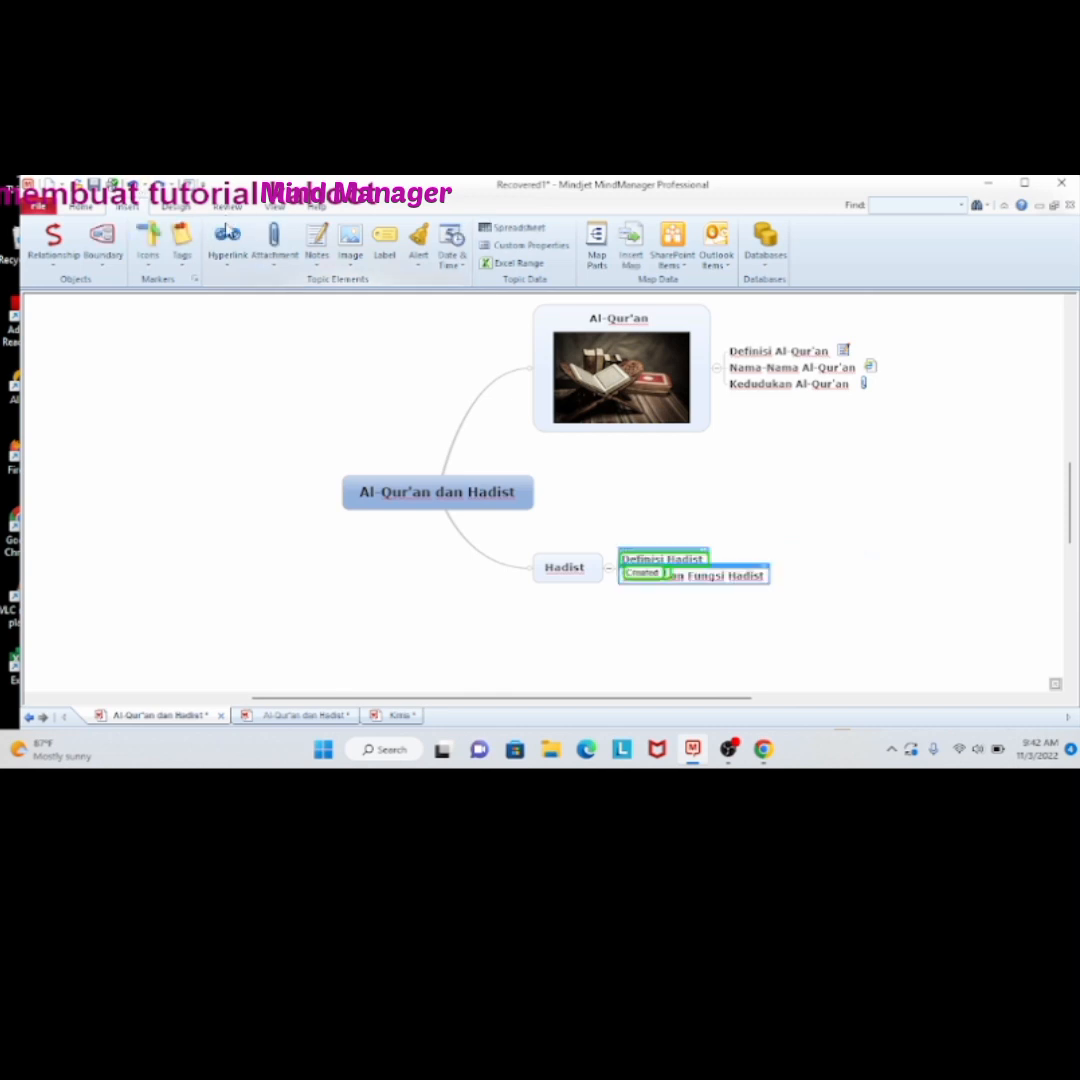
click(802, 464)
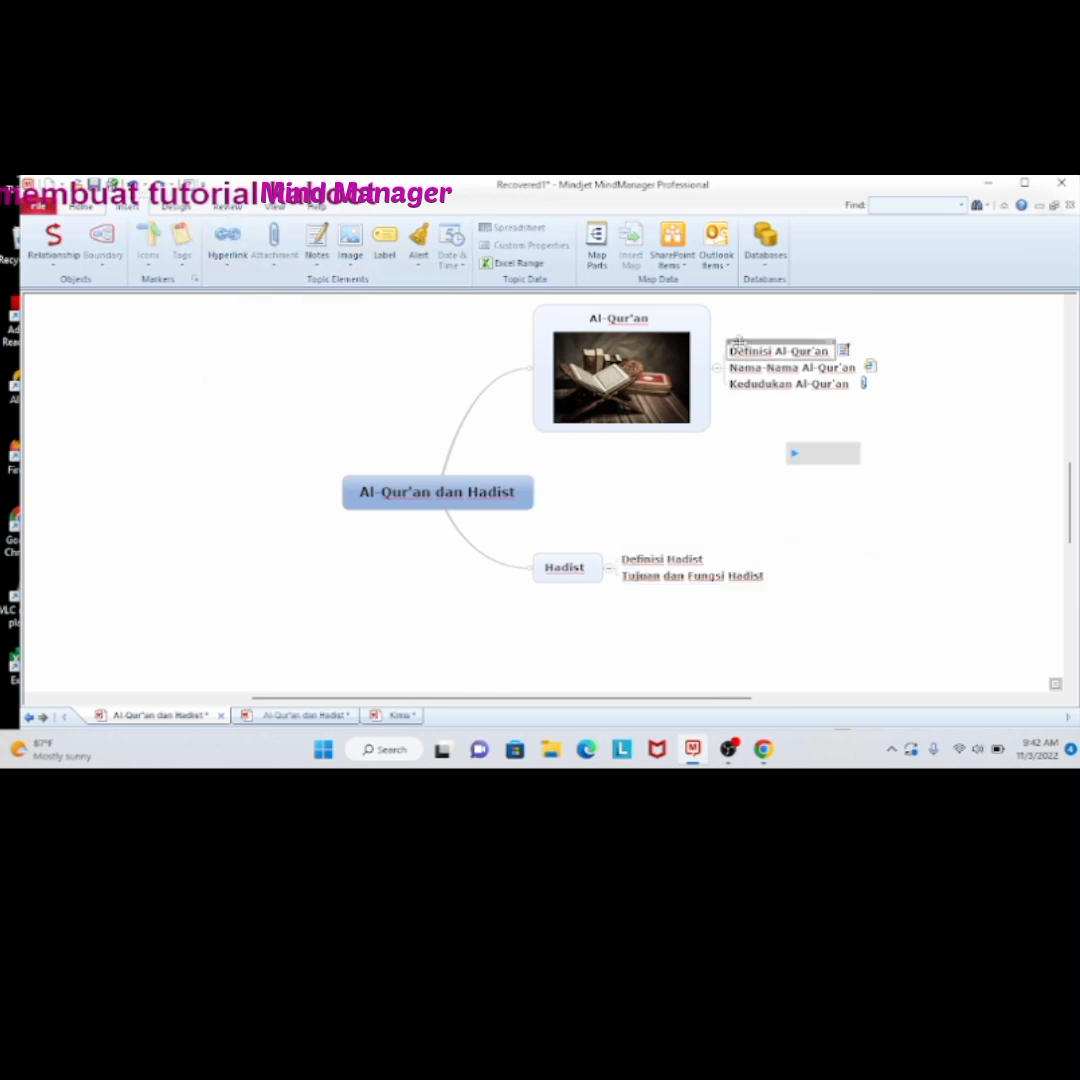
Add a Priority 1 marker to the "Definisi Al-Qur'an" subtopic
click(741, 353)
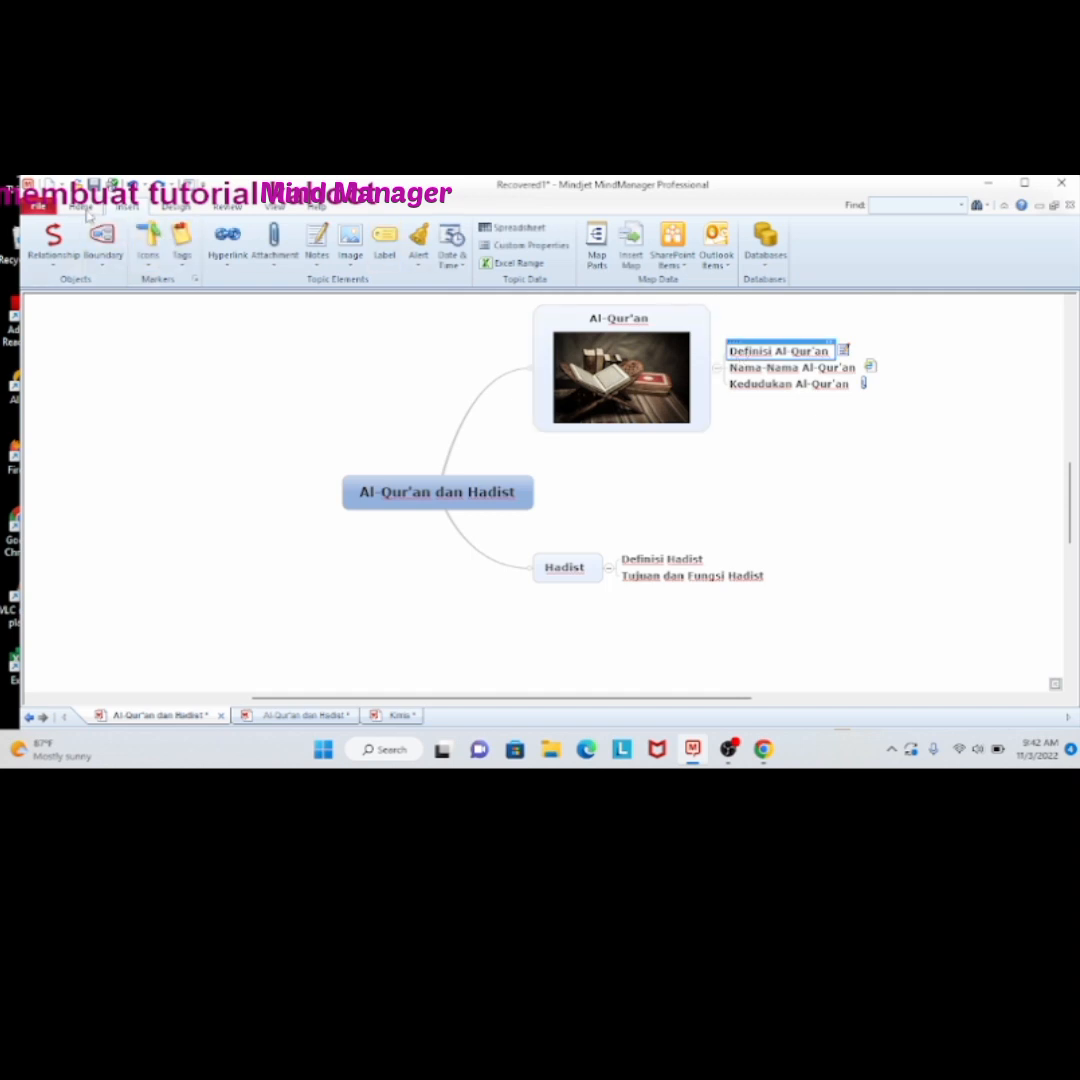
click(175, 205)
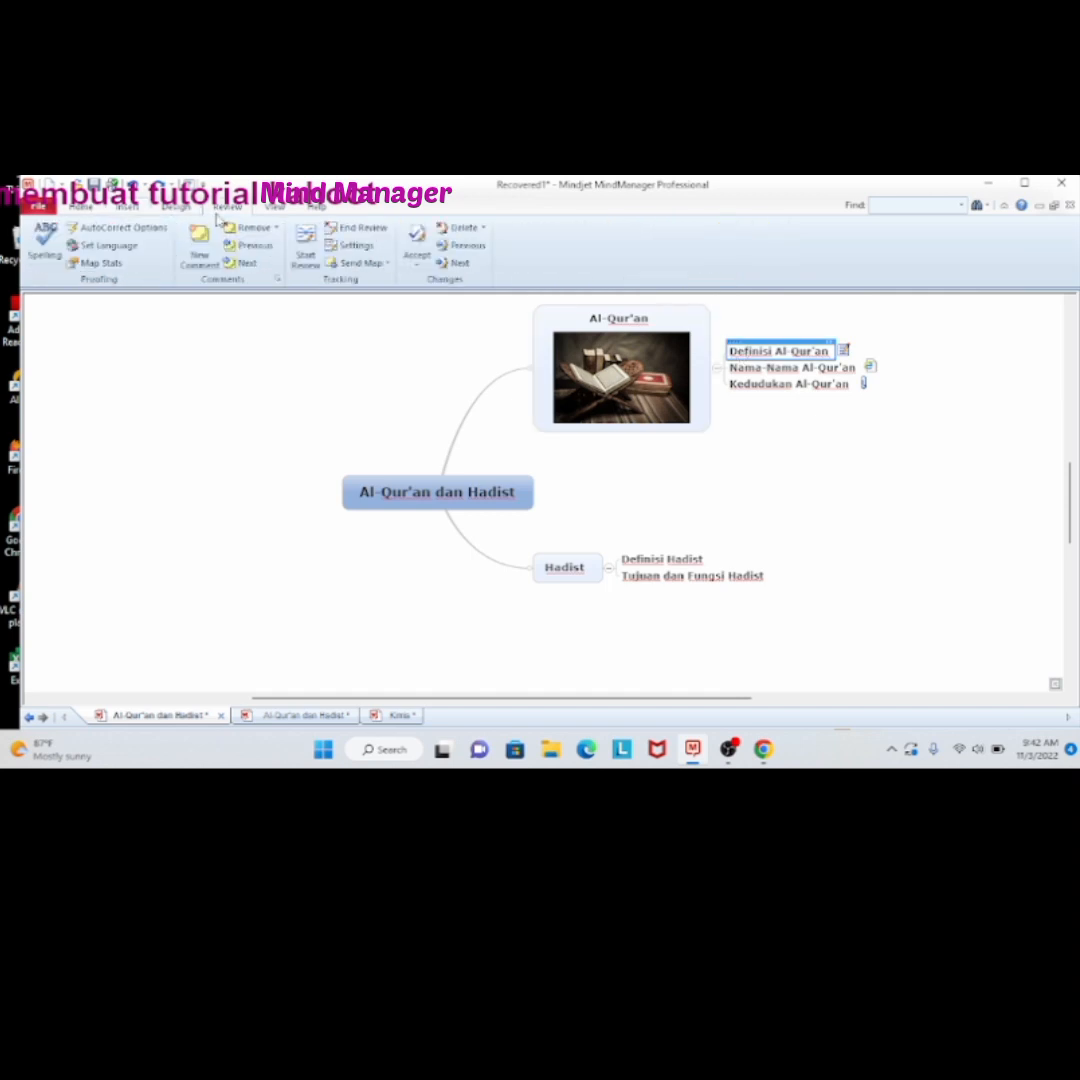
click(88, 209)
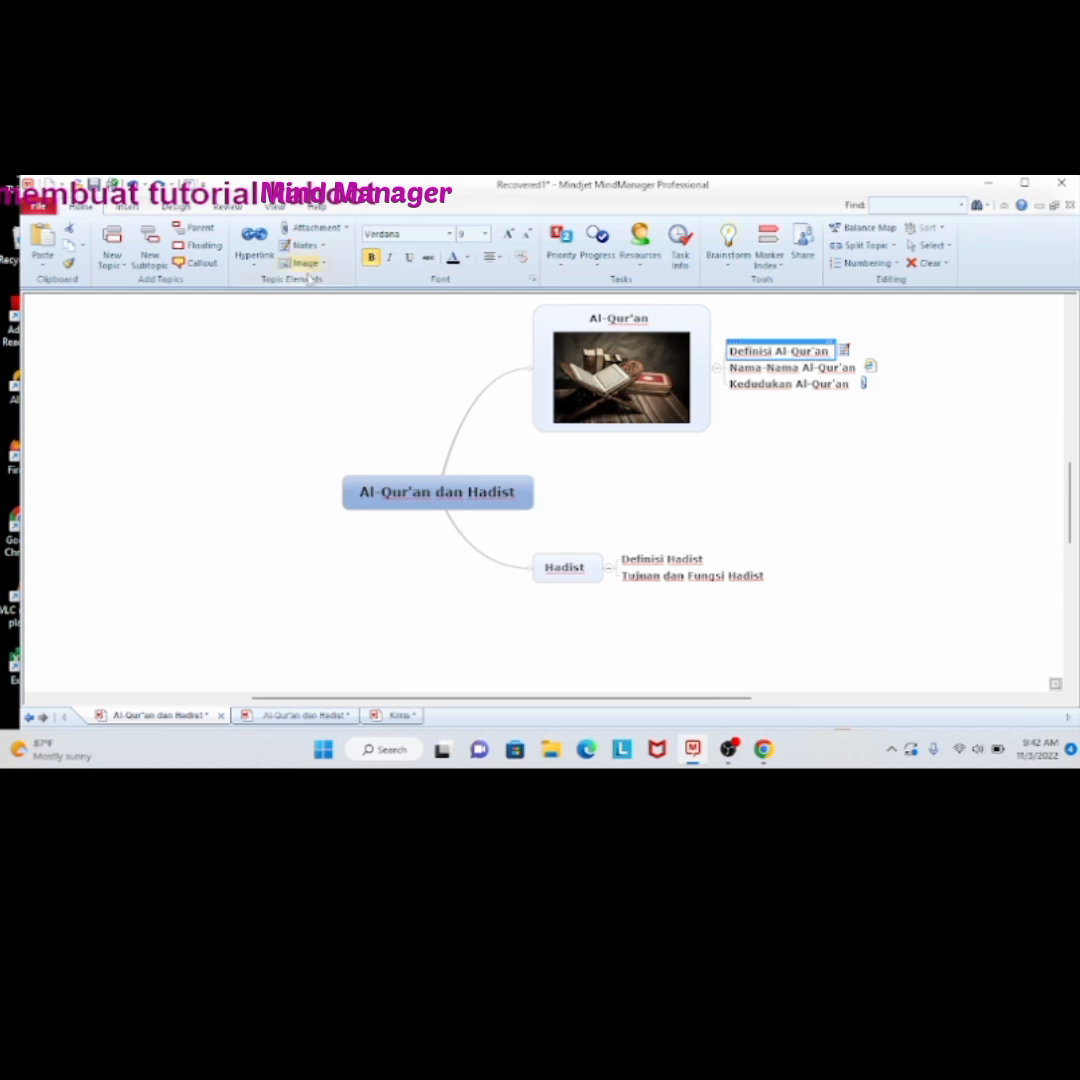
click(563, 262)
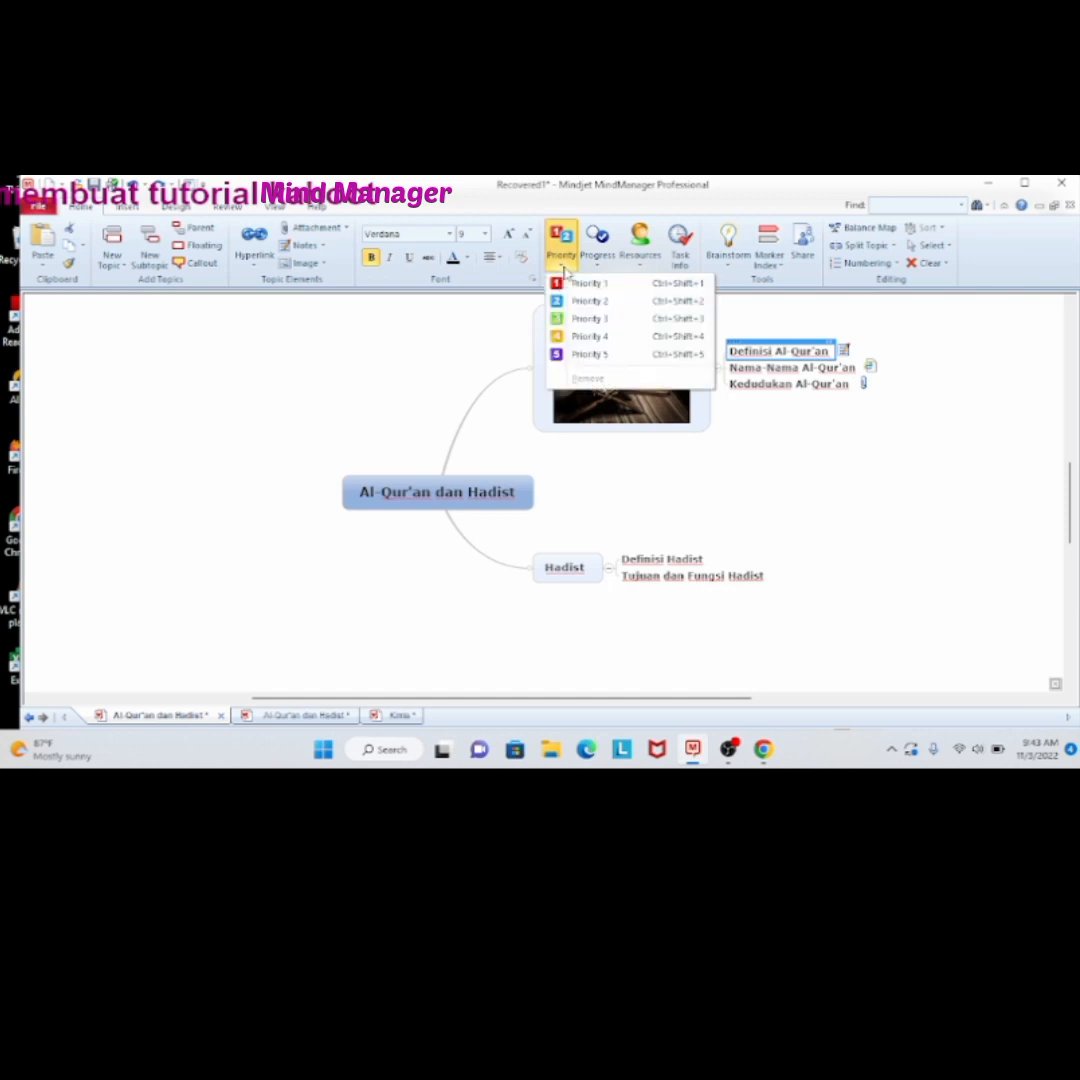
click(587, 284)
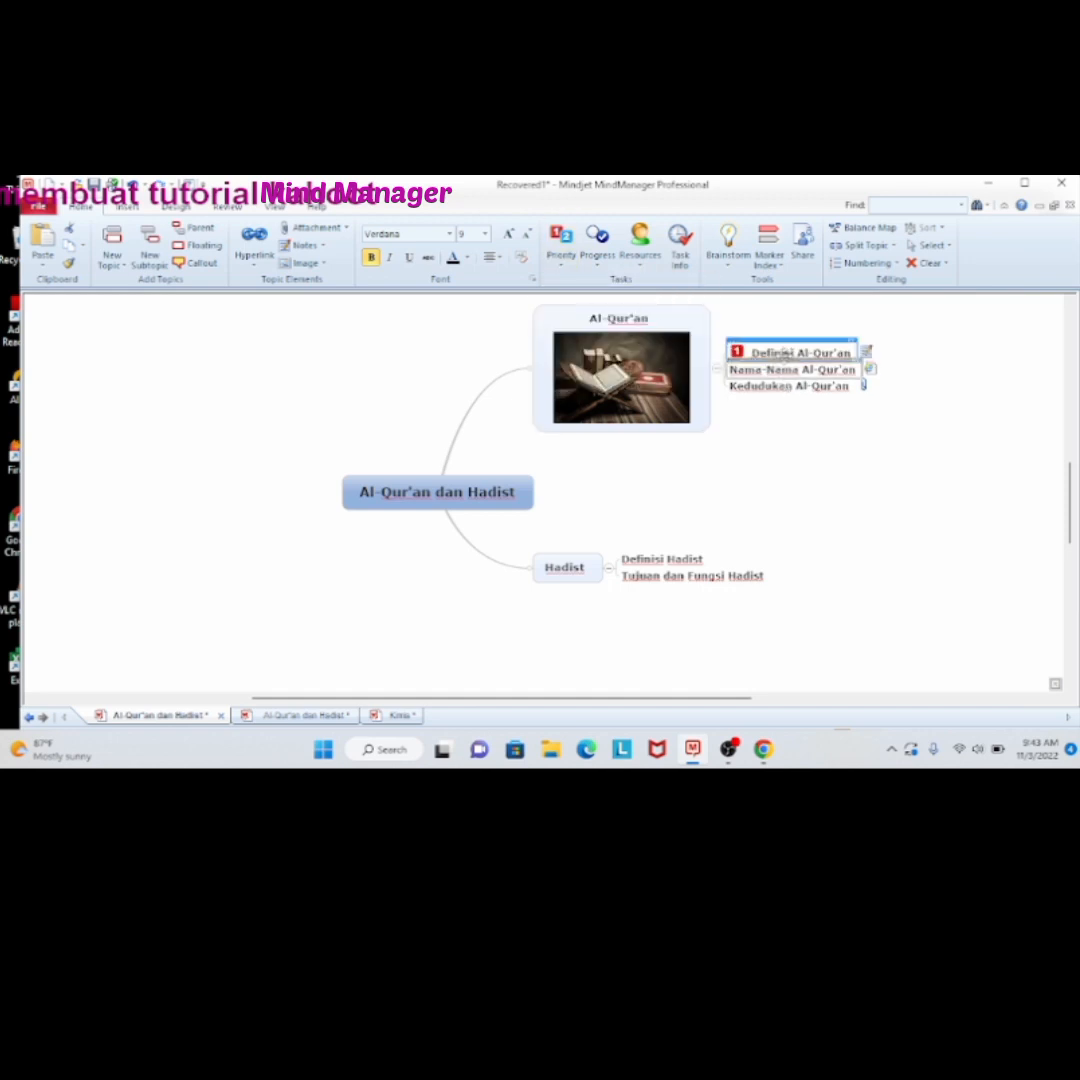
Add a Priority 2 marker to the "Nama-Nama Al-Qur'an" subtopic and a Priority 3 marker to "Kedudukan Al-Qur'an"
click(793, 372)
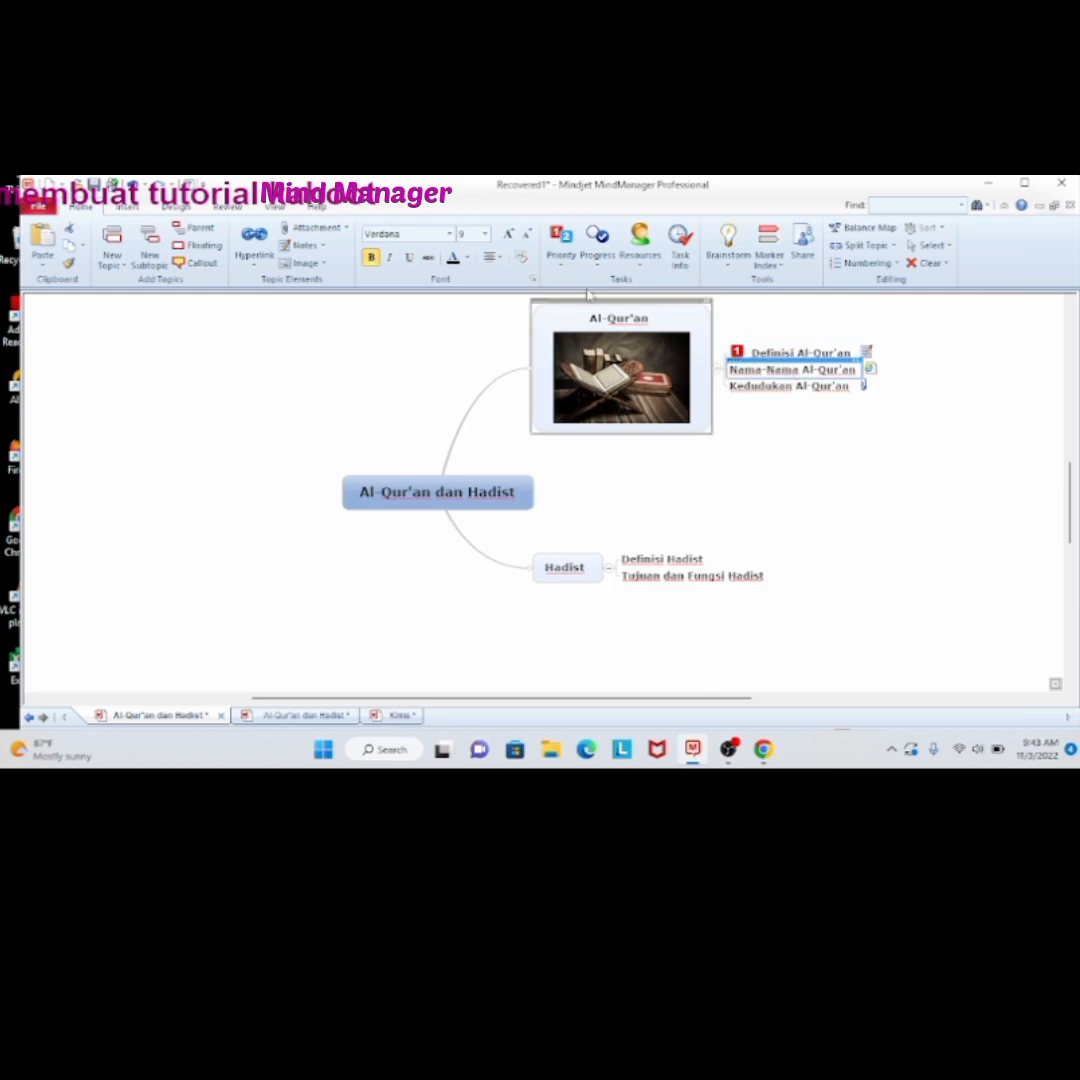
click(563, 250)
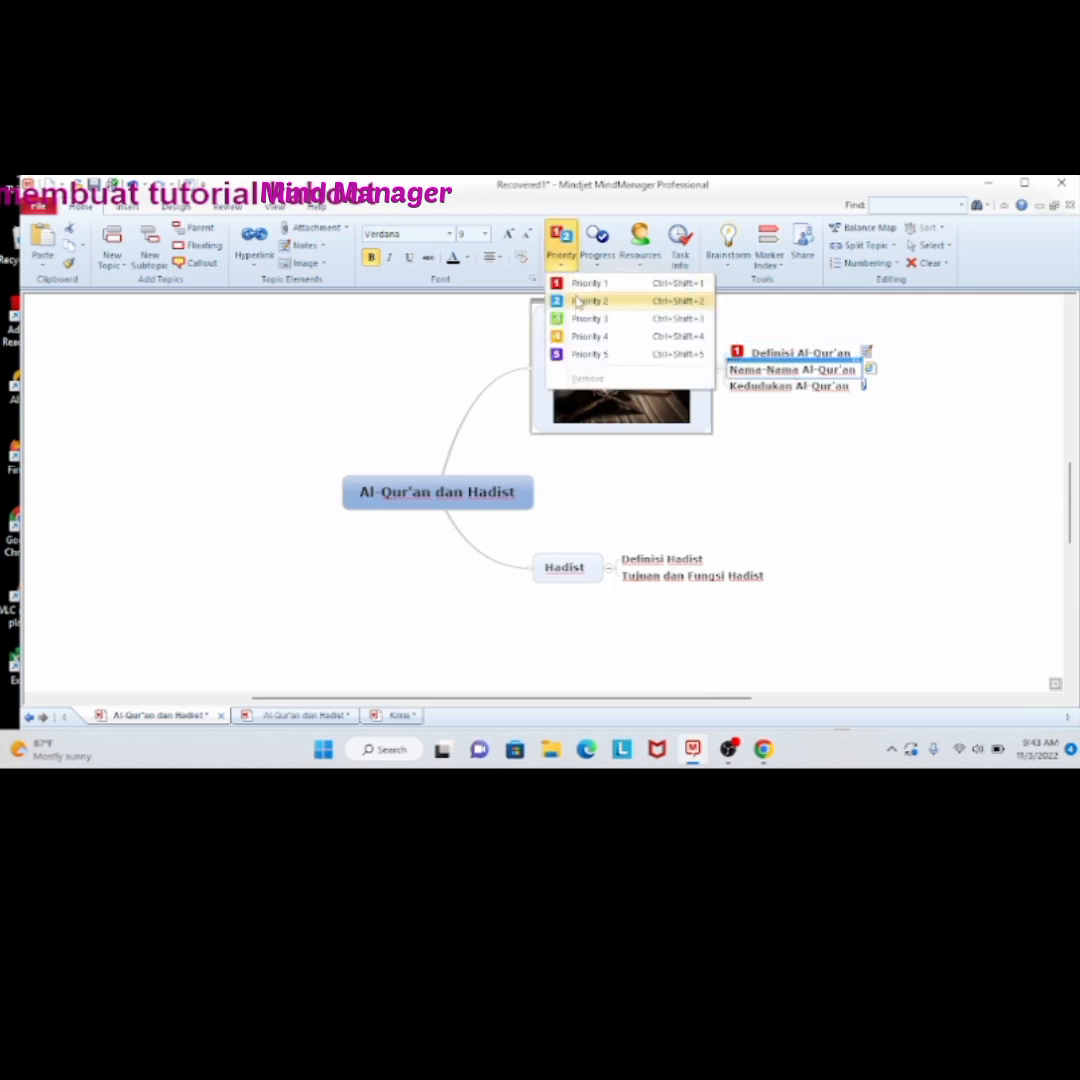
click(578, 301)
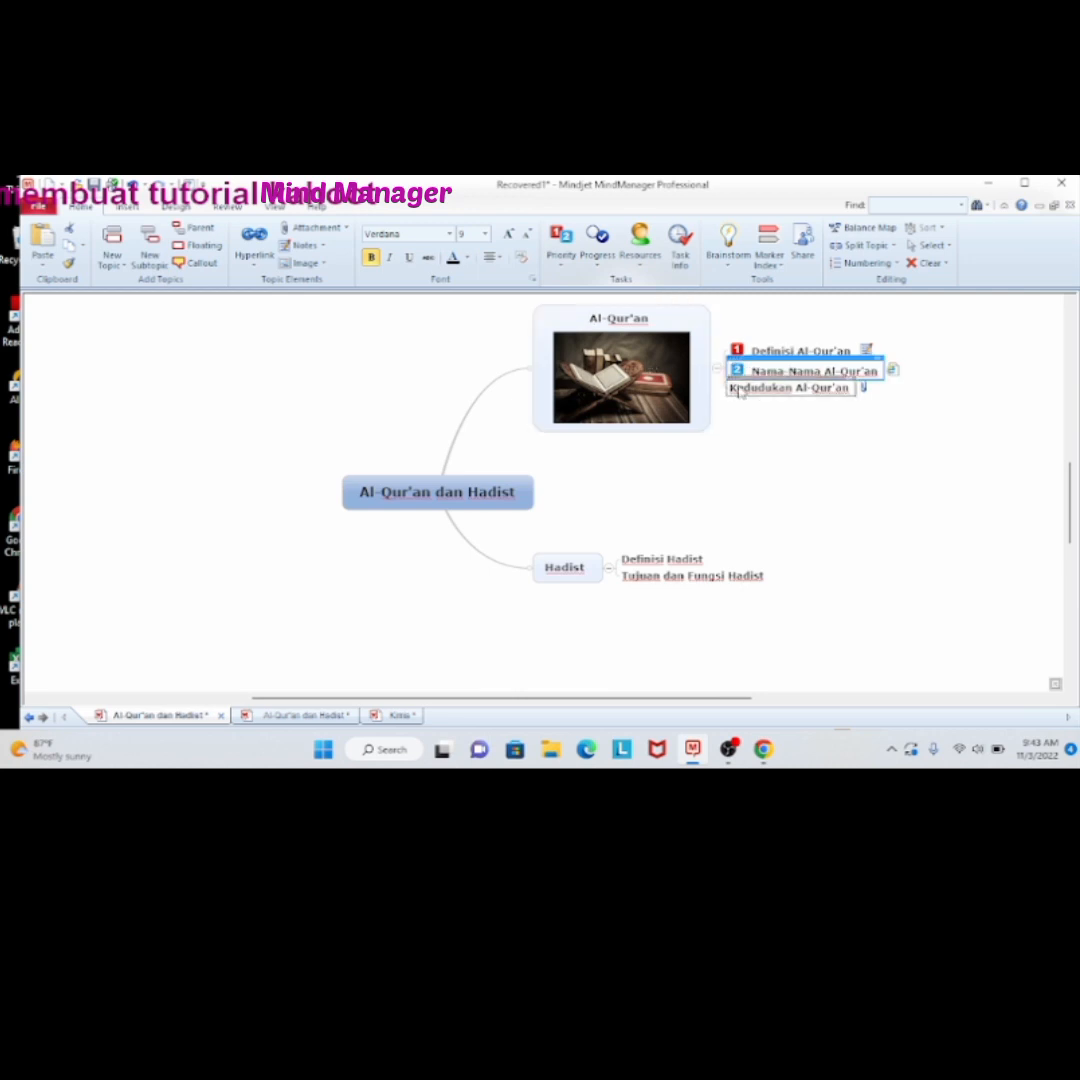
key(Down)
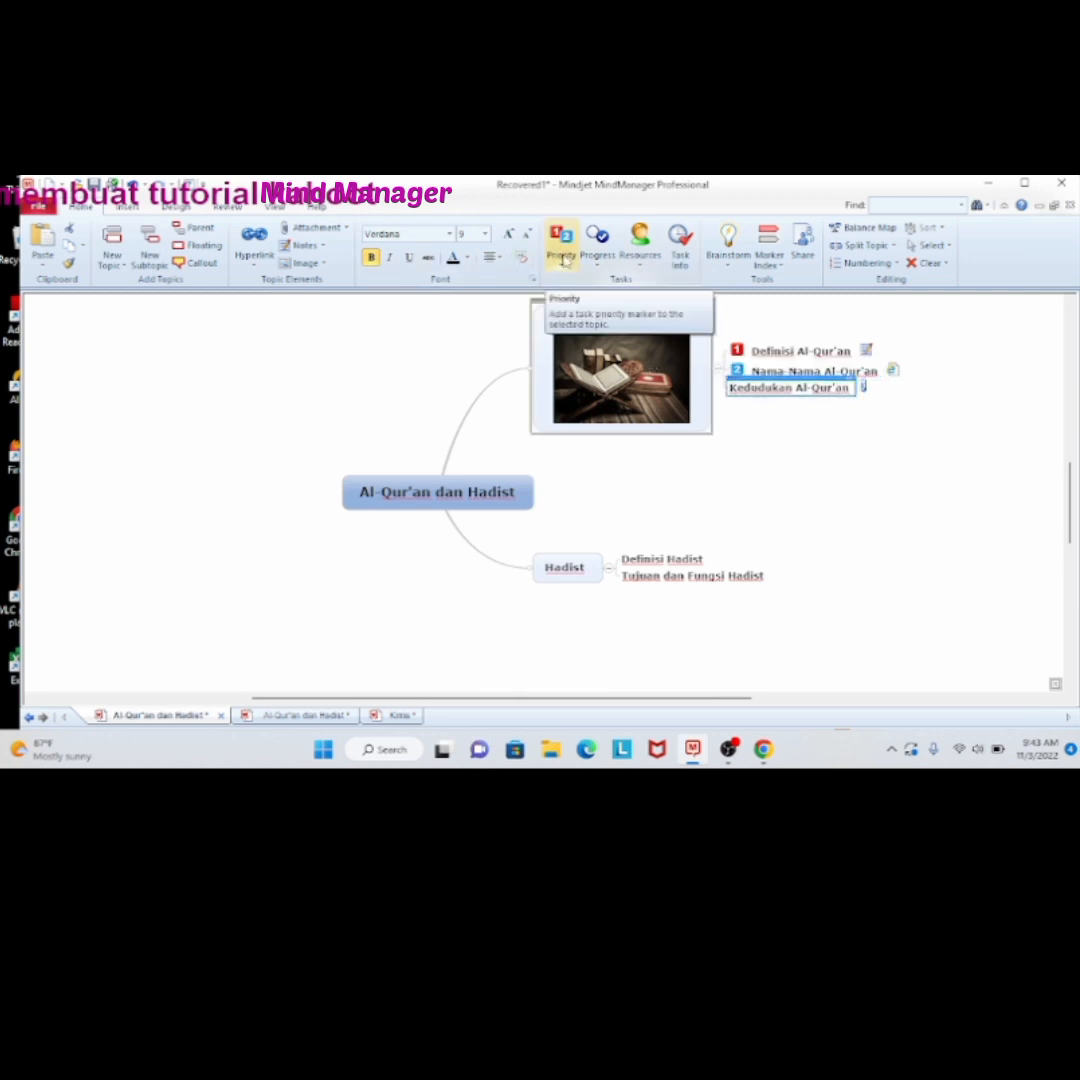
click(562, 252)
click(587, 318)
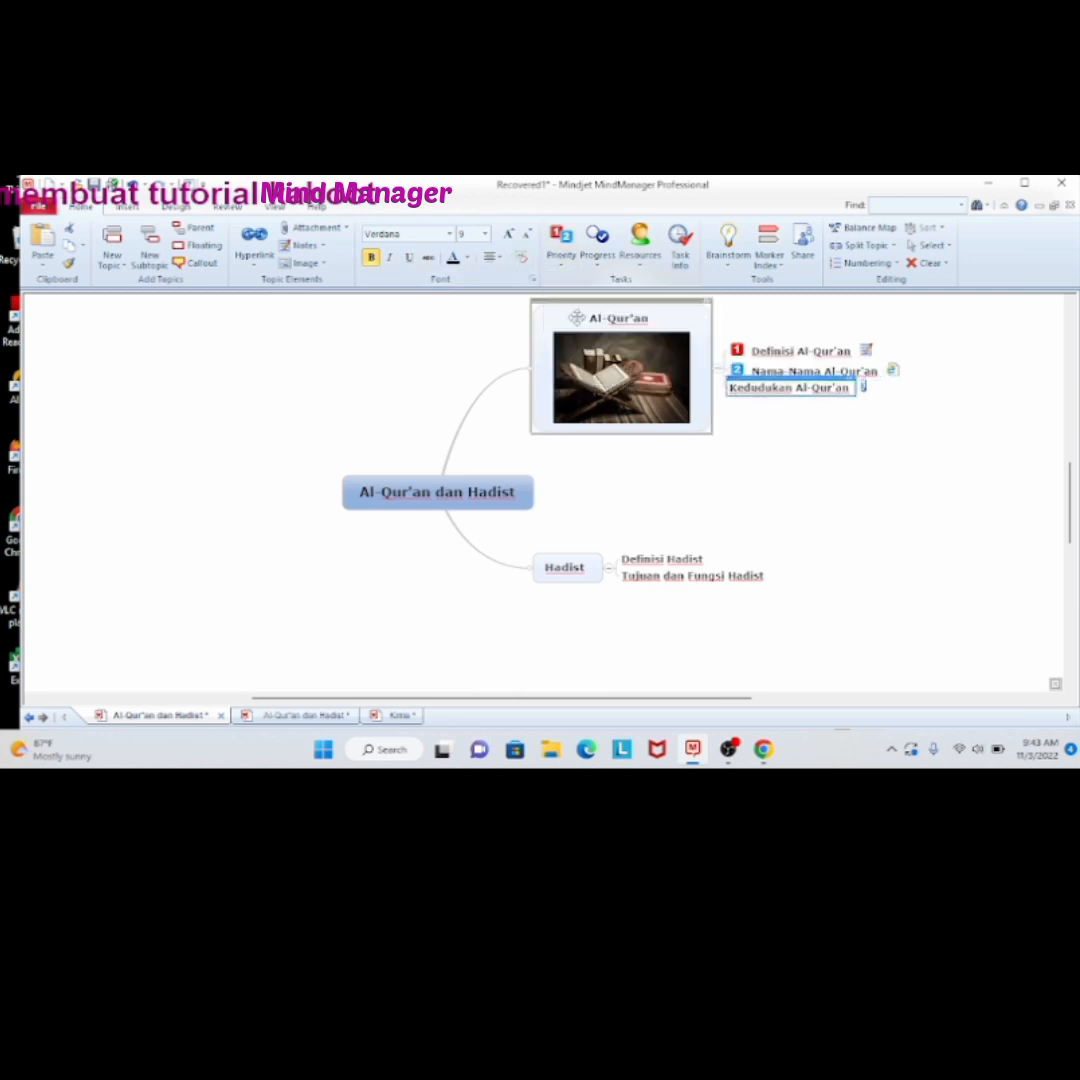
Add a Priority 1 marker to the "Definisi Hadist" subtopic and a Priority 2 marker to "Tujuan dan Fungsi Hadist"
click(632, 560)
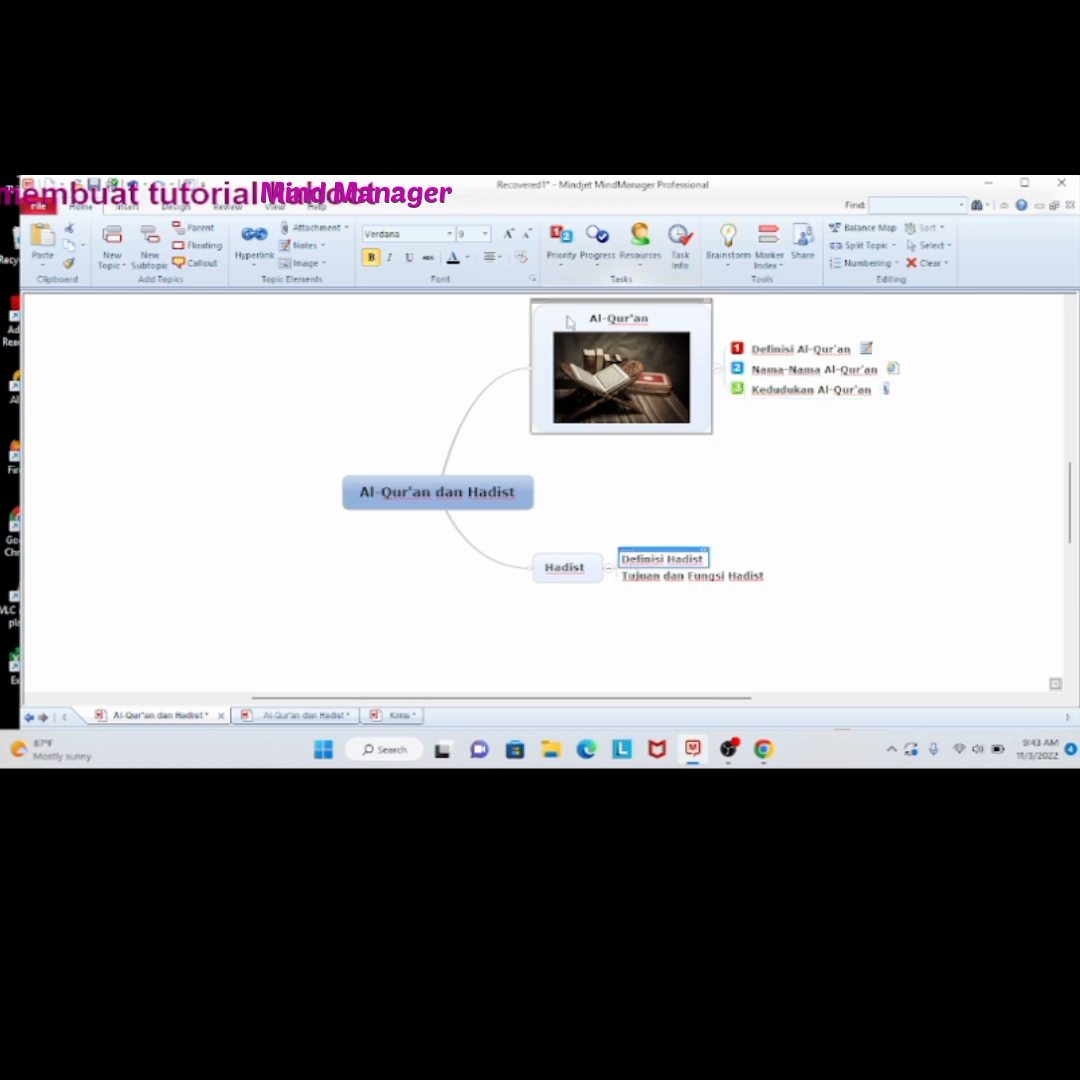
click(563, 258)
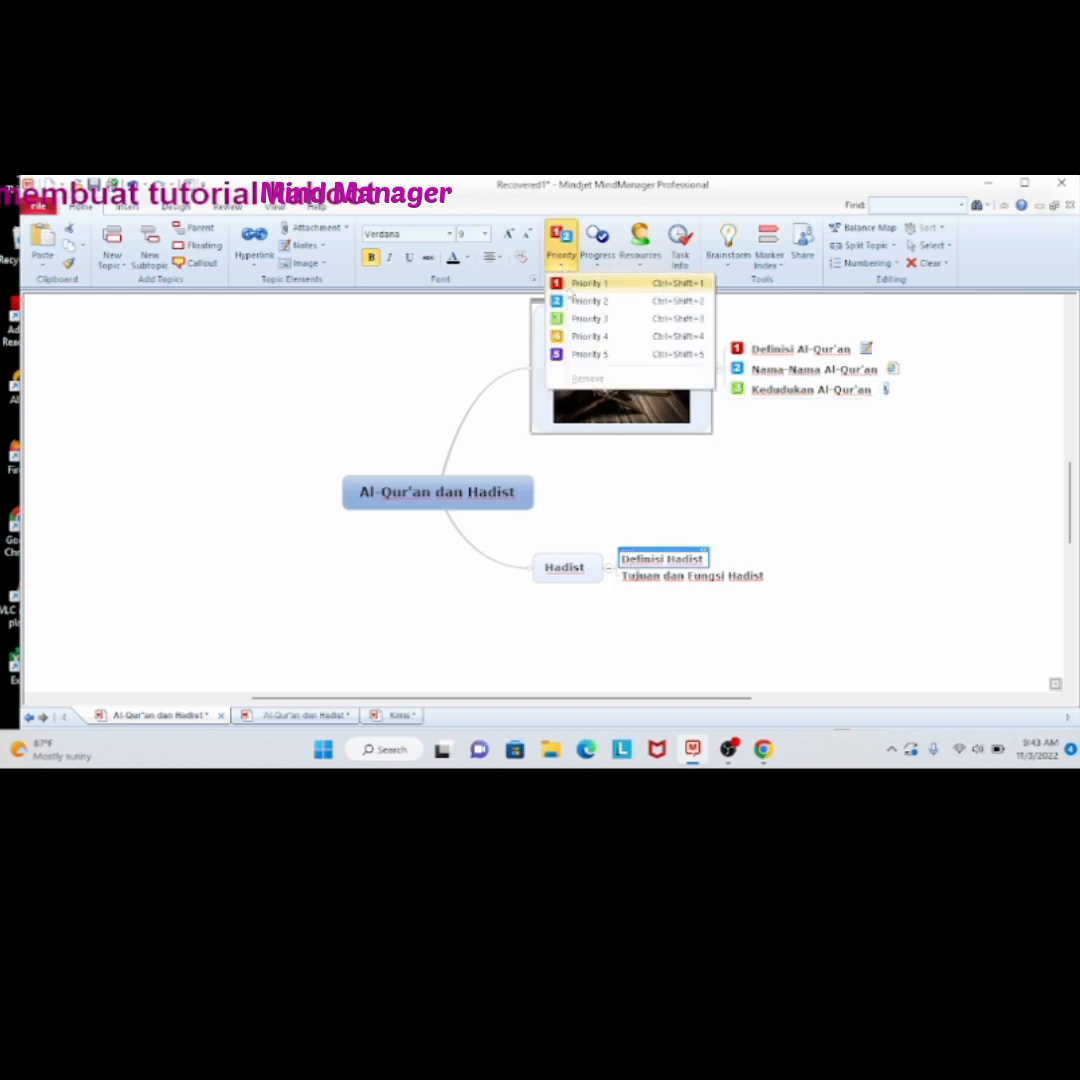
click(573, 286)
click(630, 578)
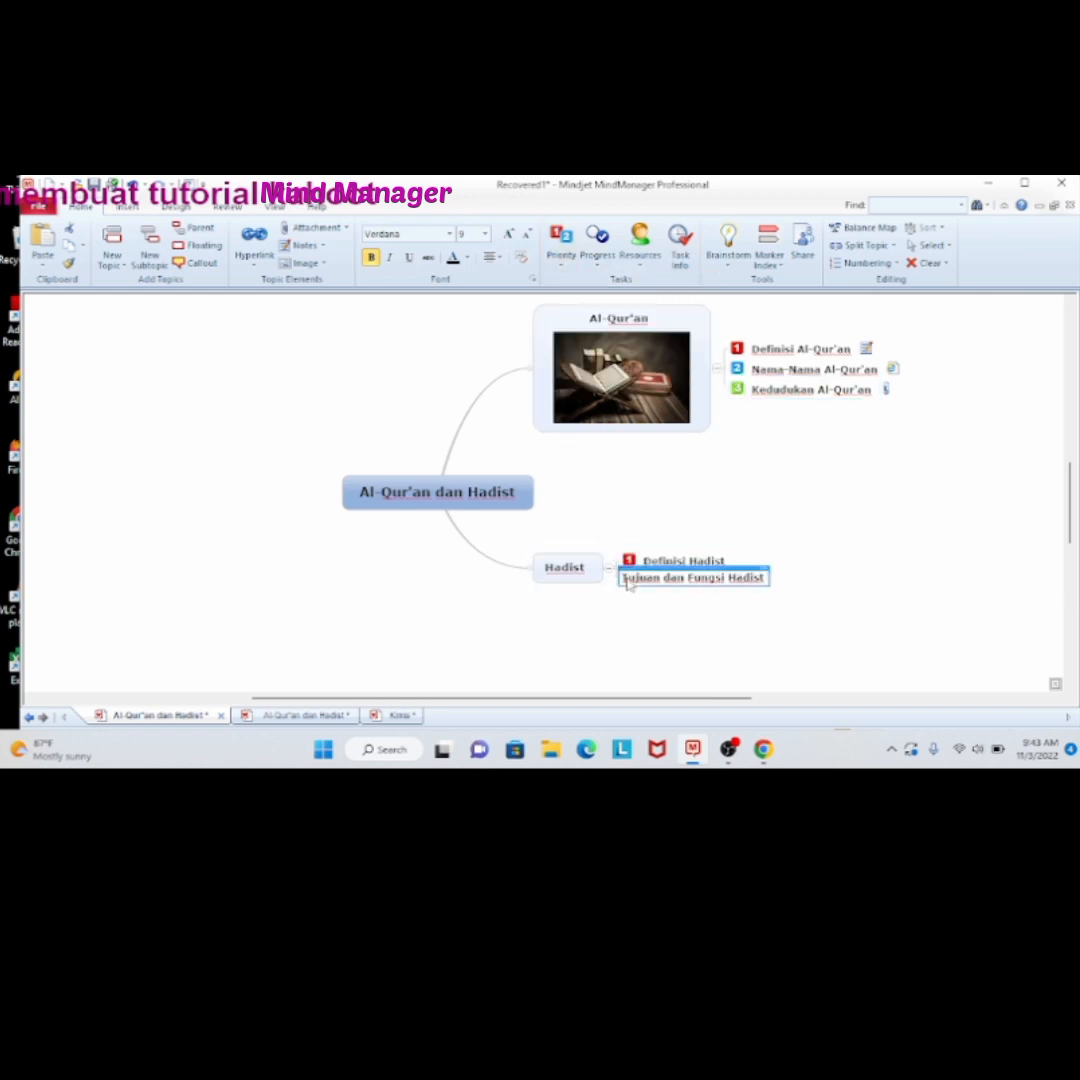
click(561, 250)
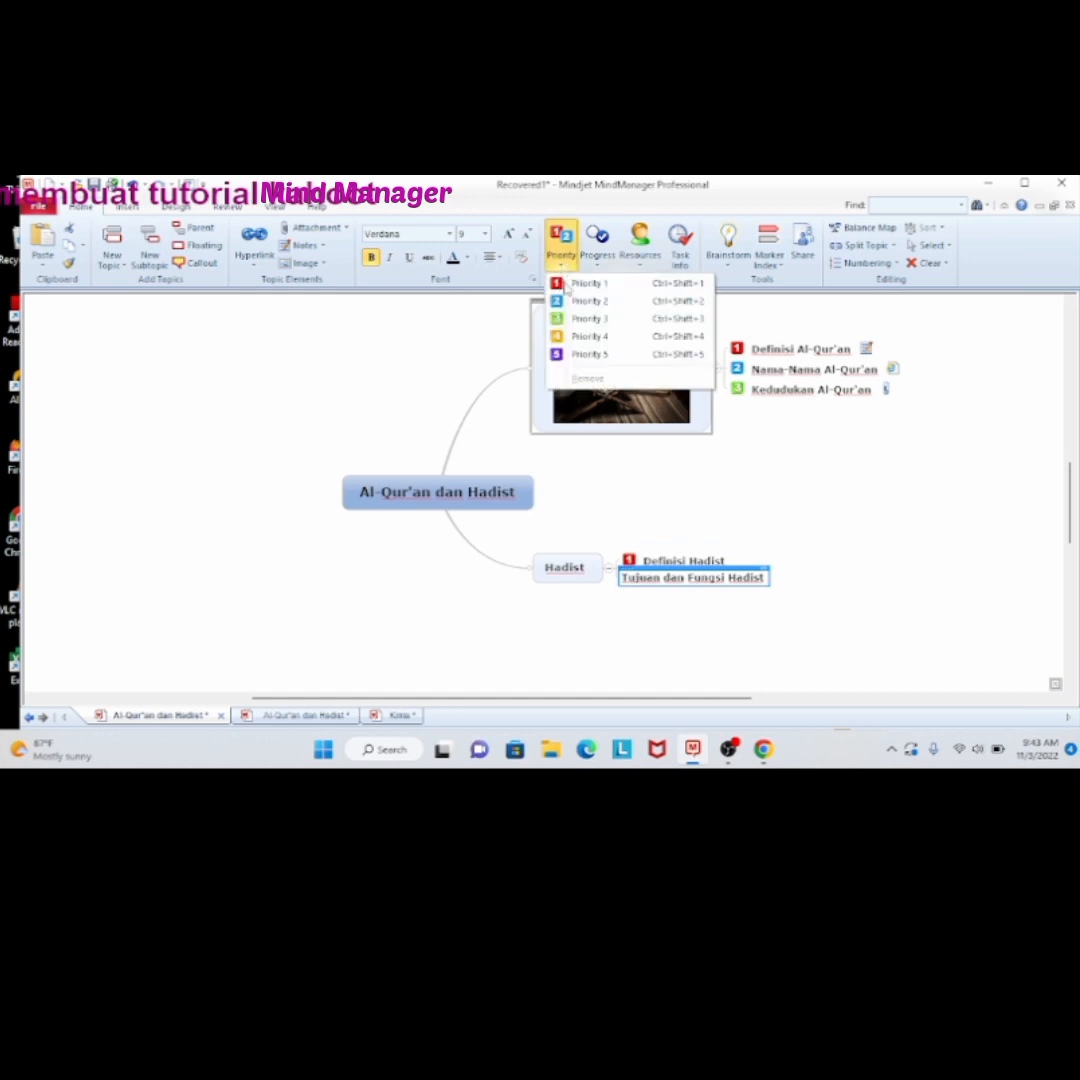
click(575, 301)
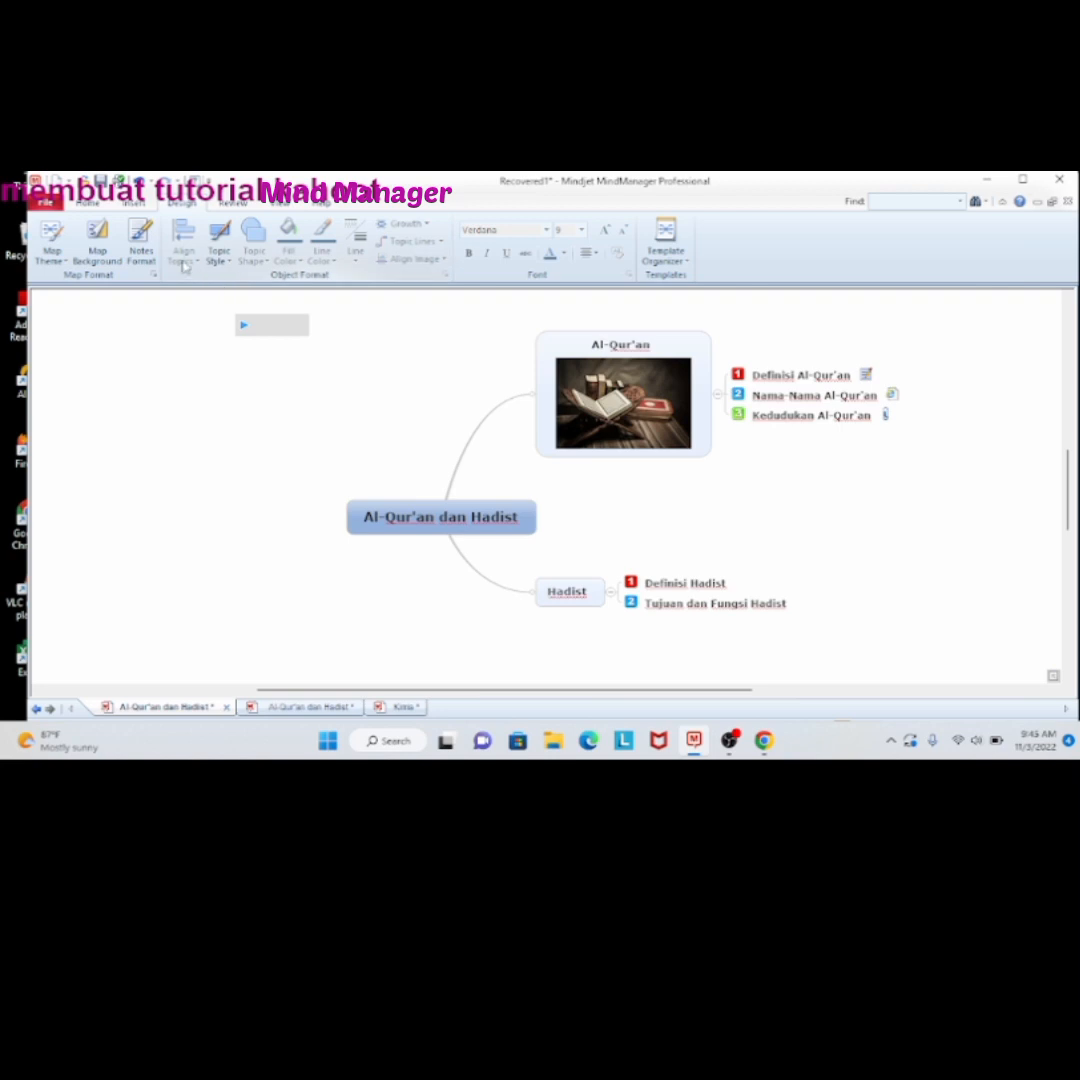
Set the map background to the solid dark blue colour from the first row of the palette
click(80, 262)
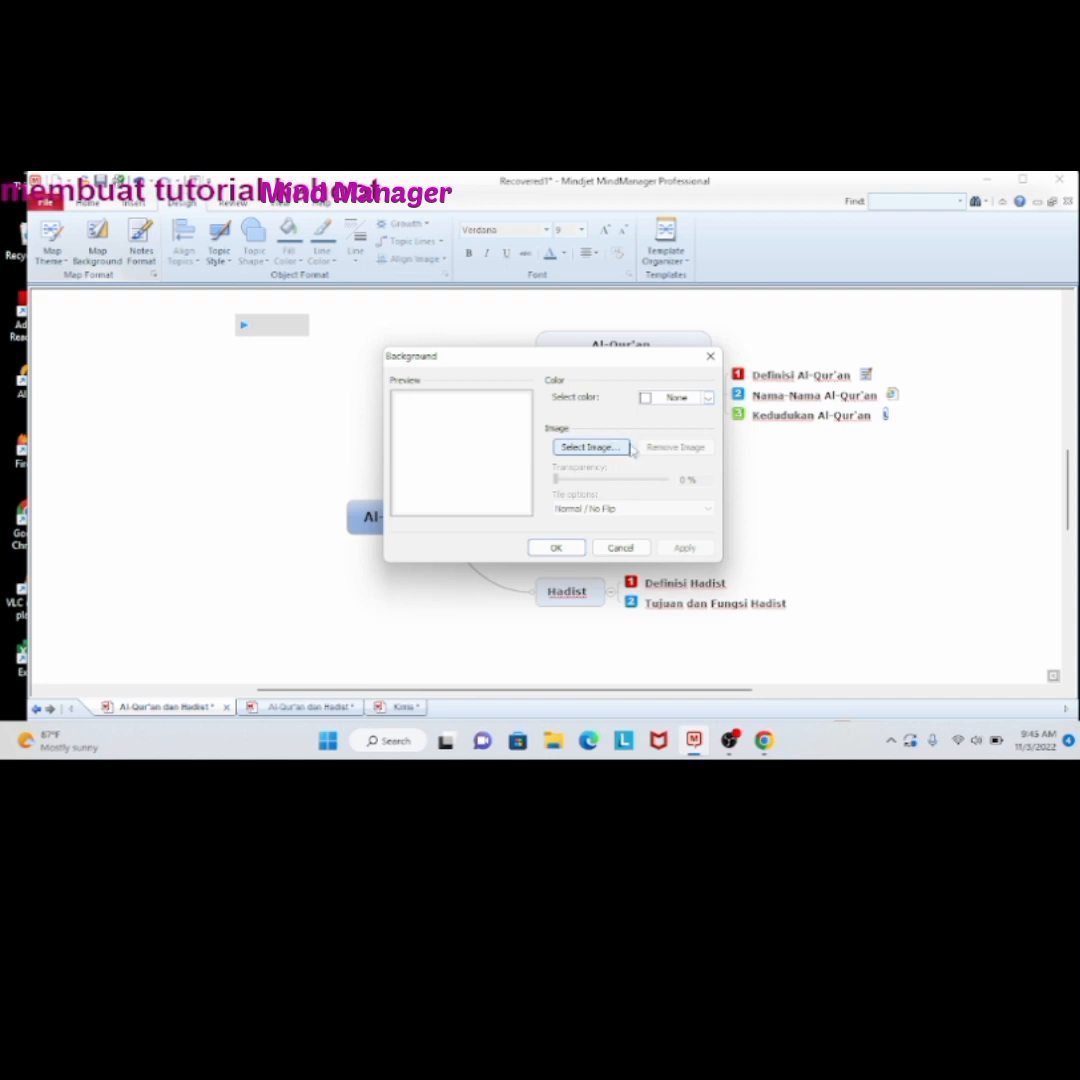
click(708, 398)
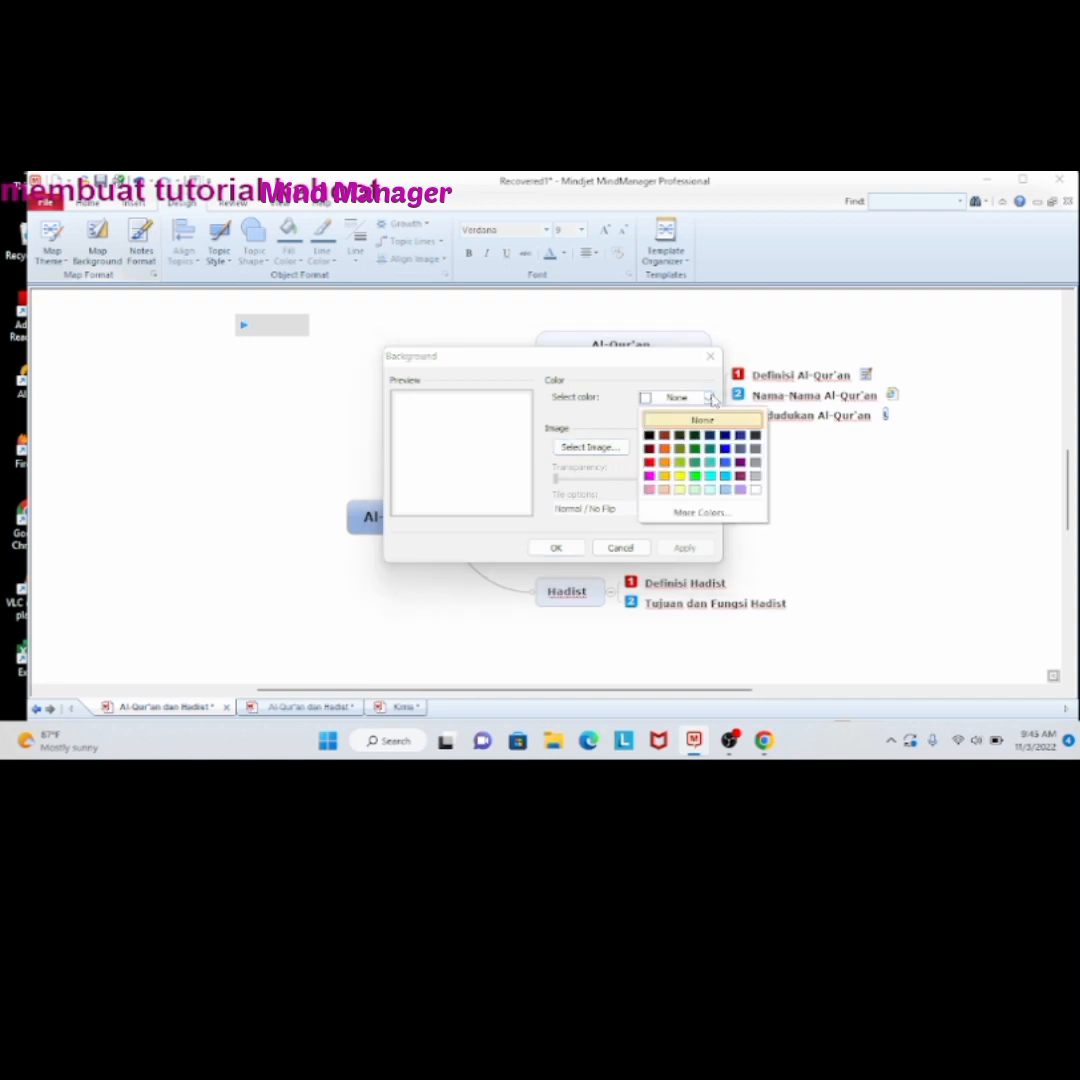
click(710, 437)
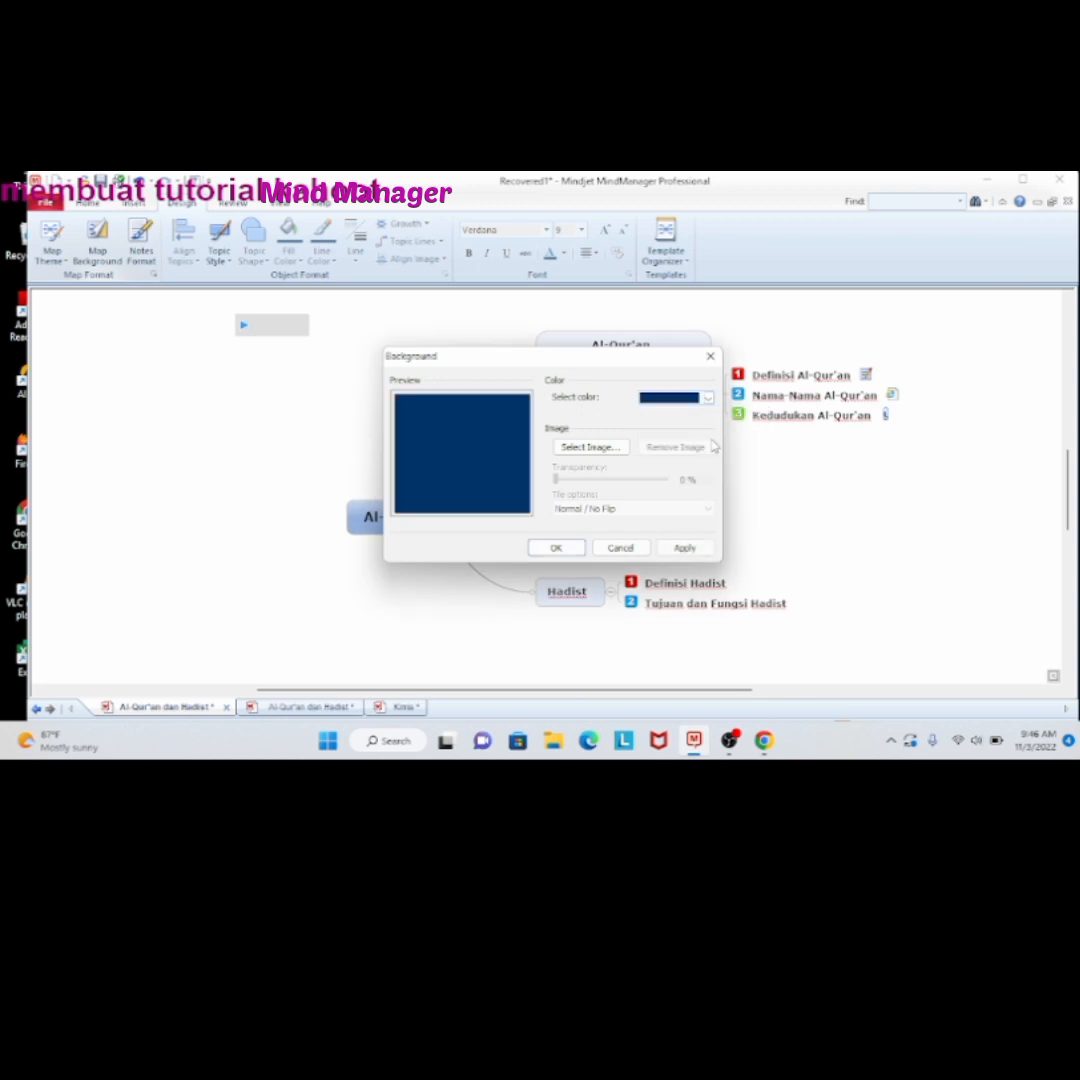
click(557, 548)
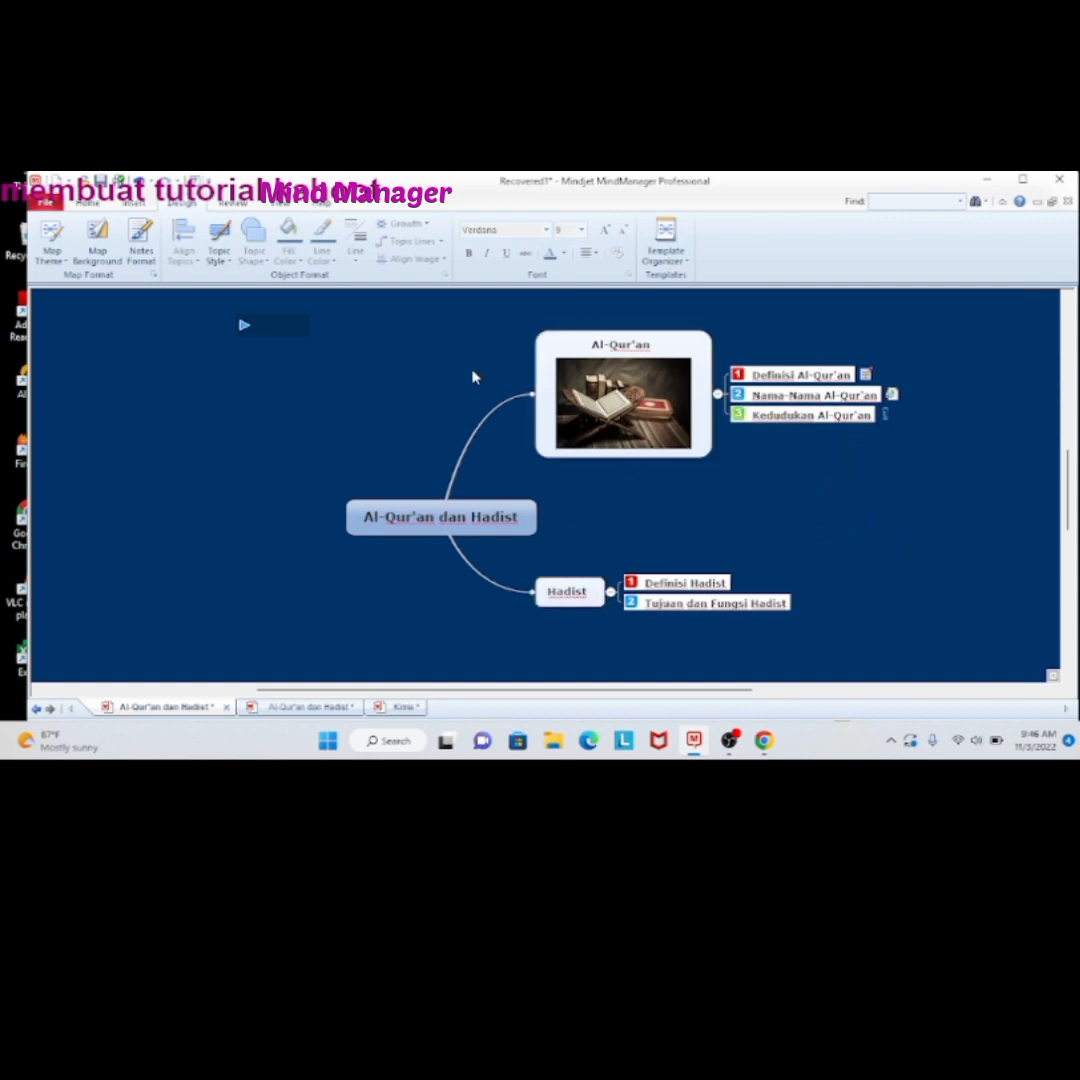
Start exporting the map as web pages and choose the Static Outline "Aqua Green" web template
click(46, 203)
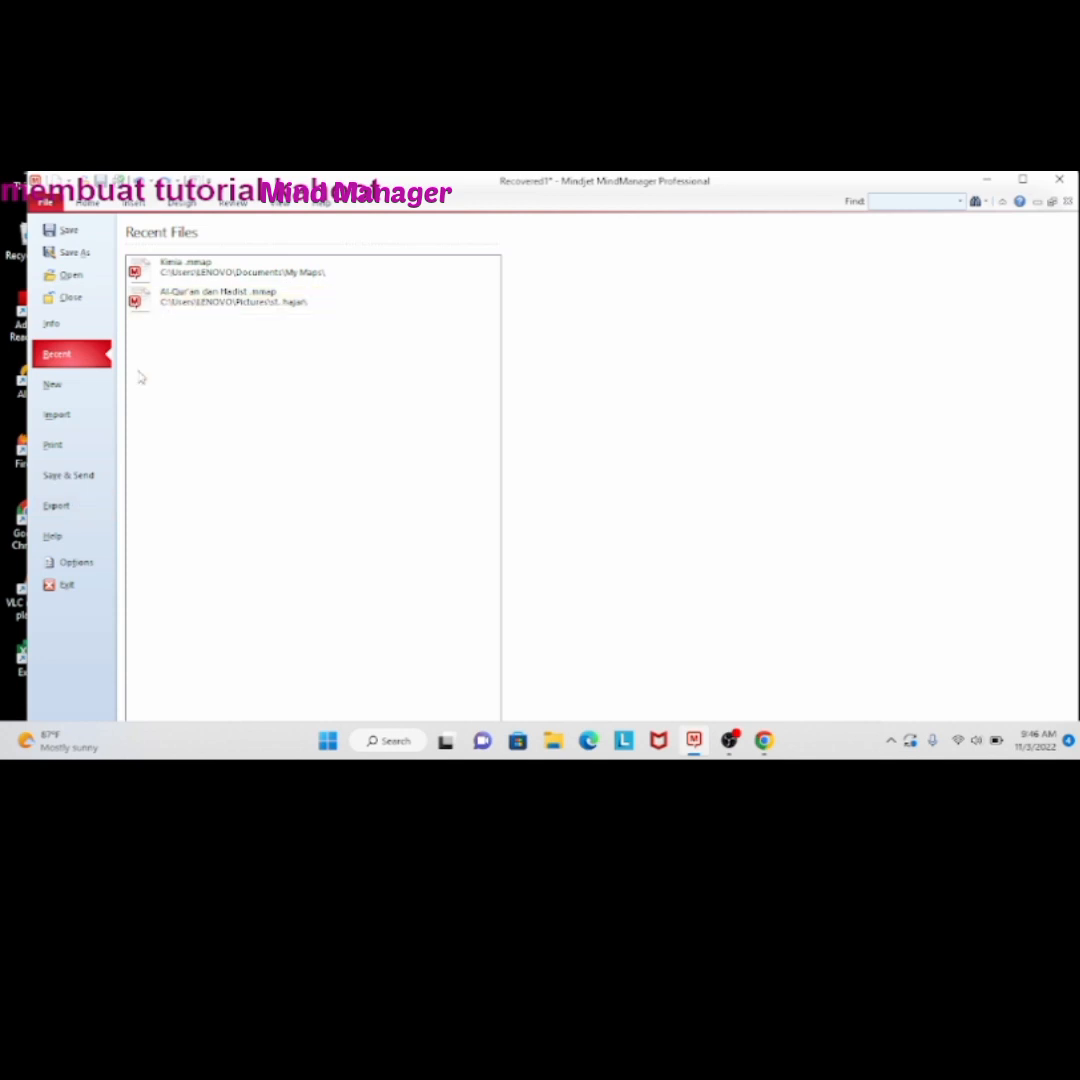
click(67, 510)
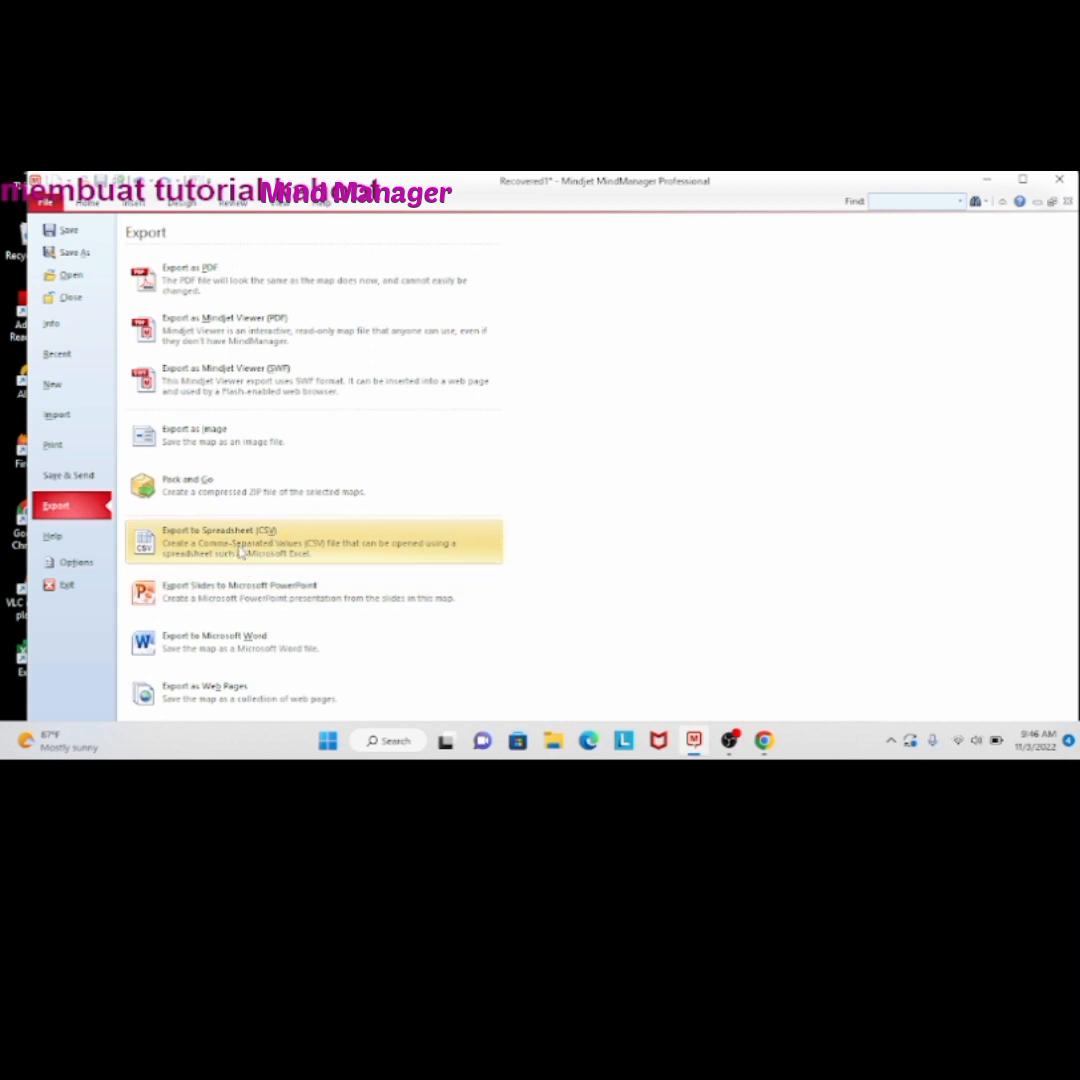
click(281, 705)
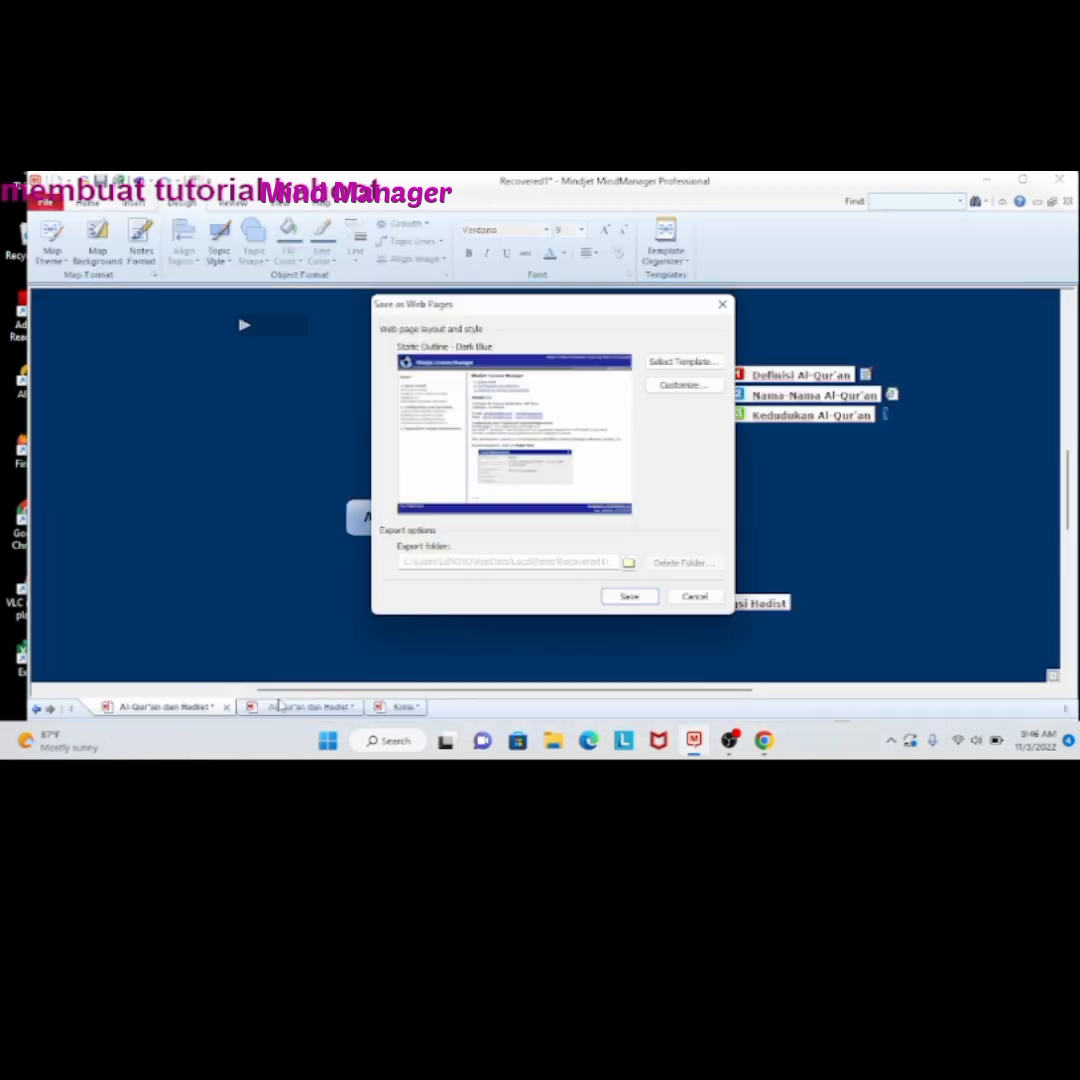
click(710, 364)
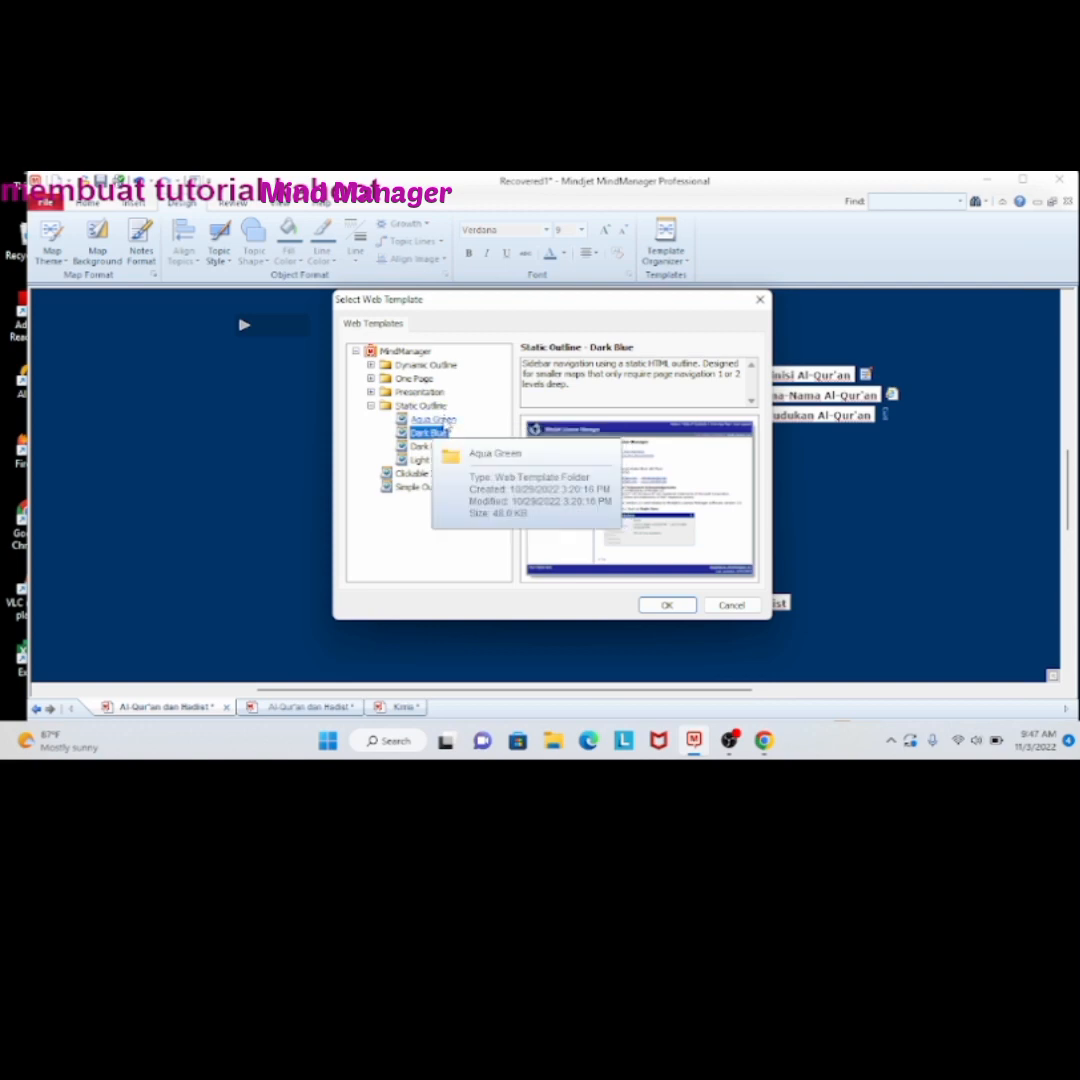
click(443, 421)
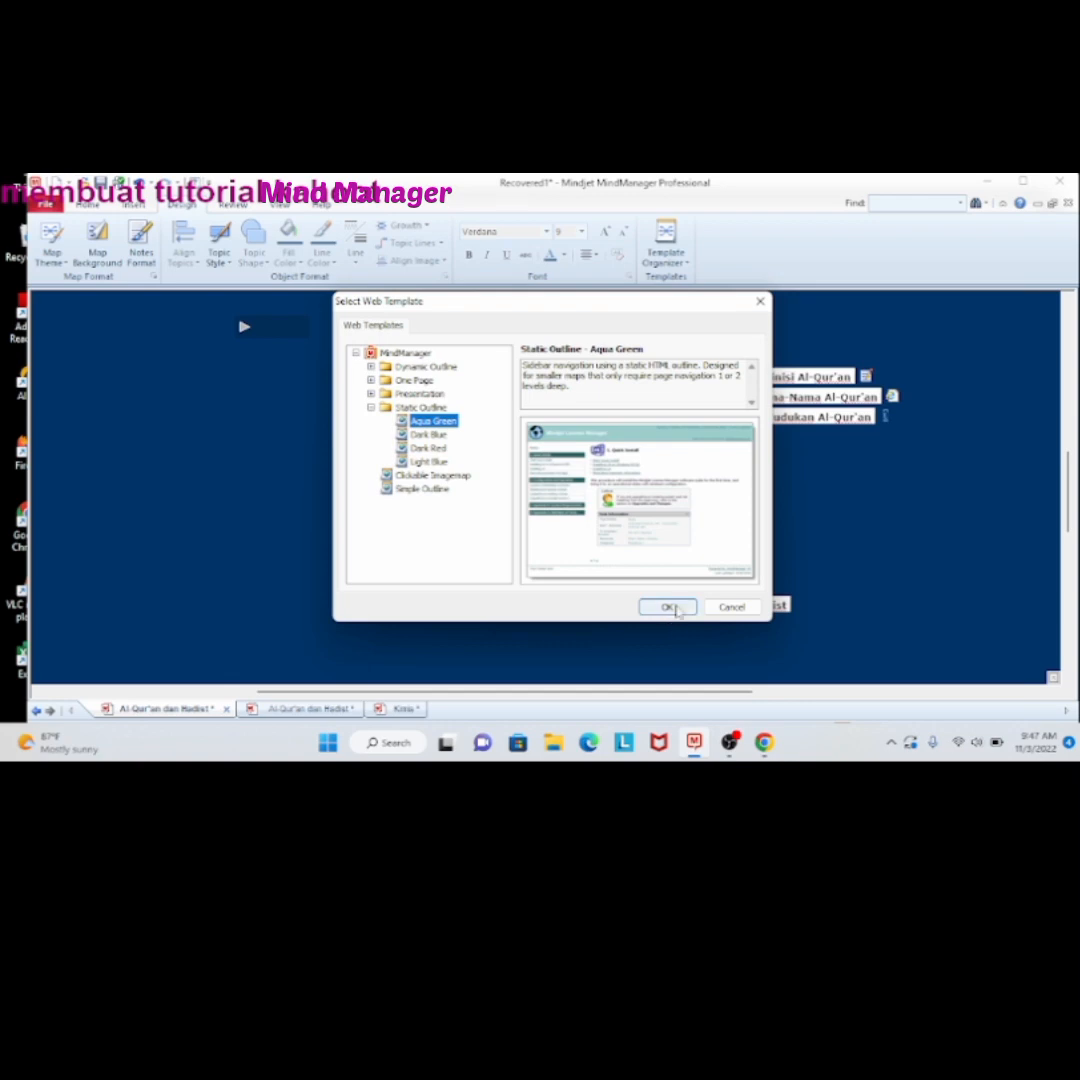
click(668, 608)
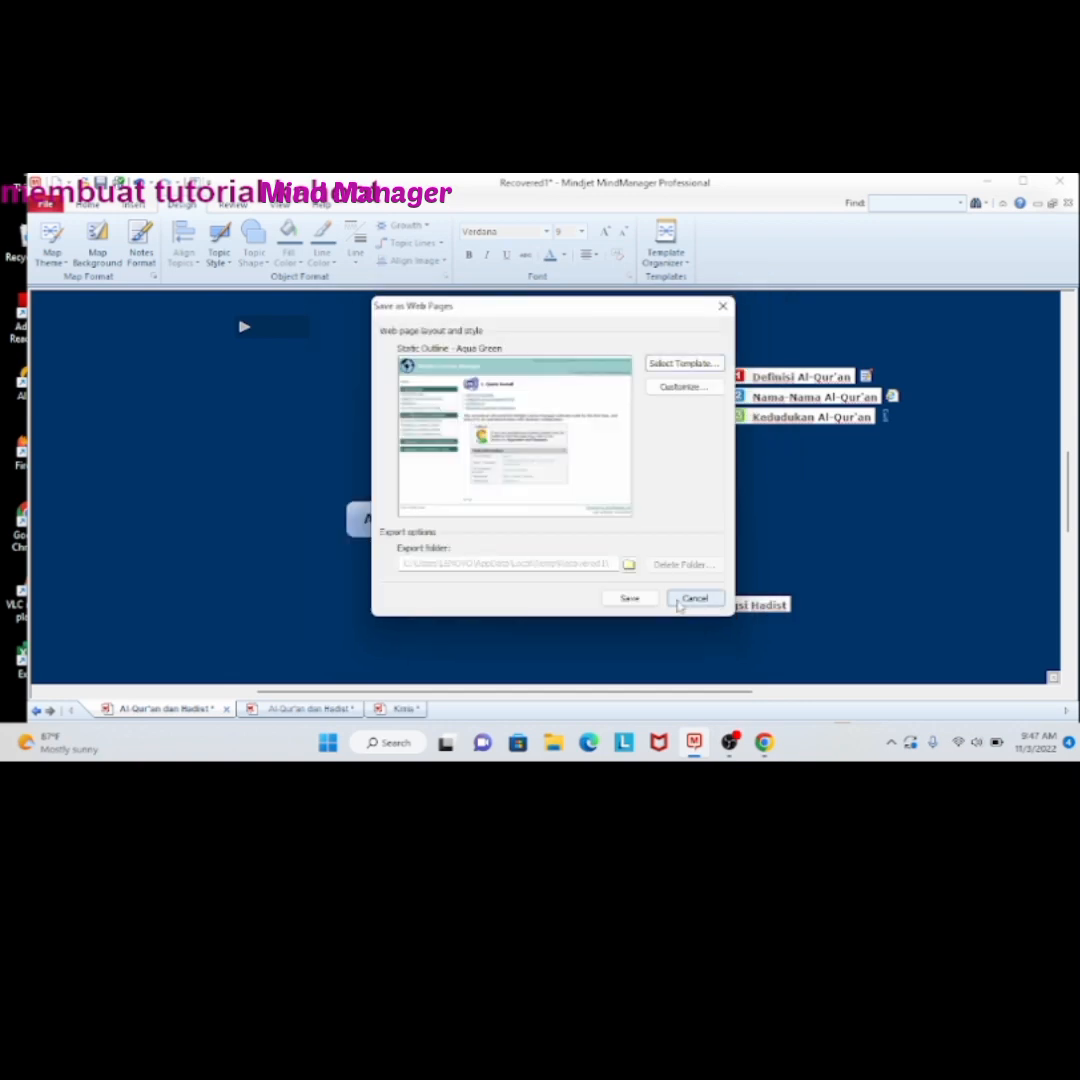
Set the export folder to the personal subfolder listed below Saved Pictures in the Pictures library
click(628, 564)
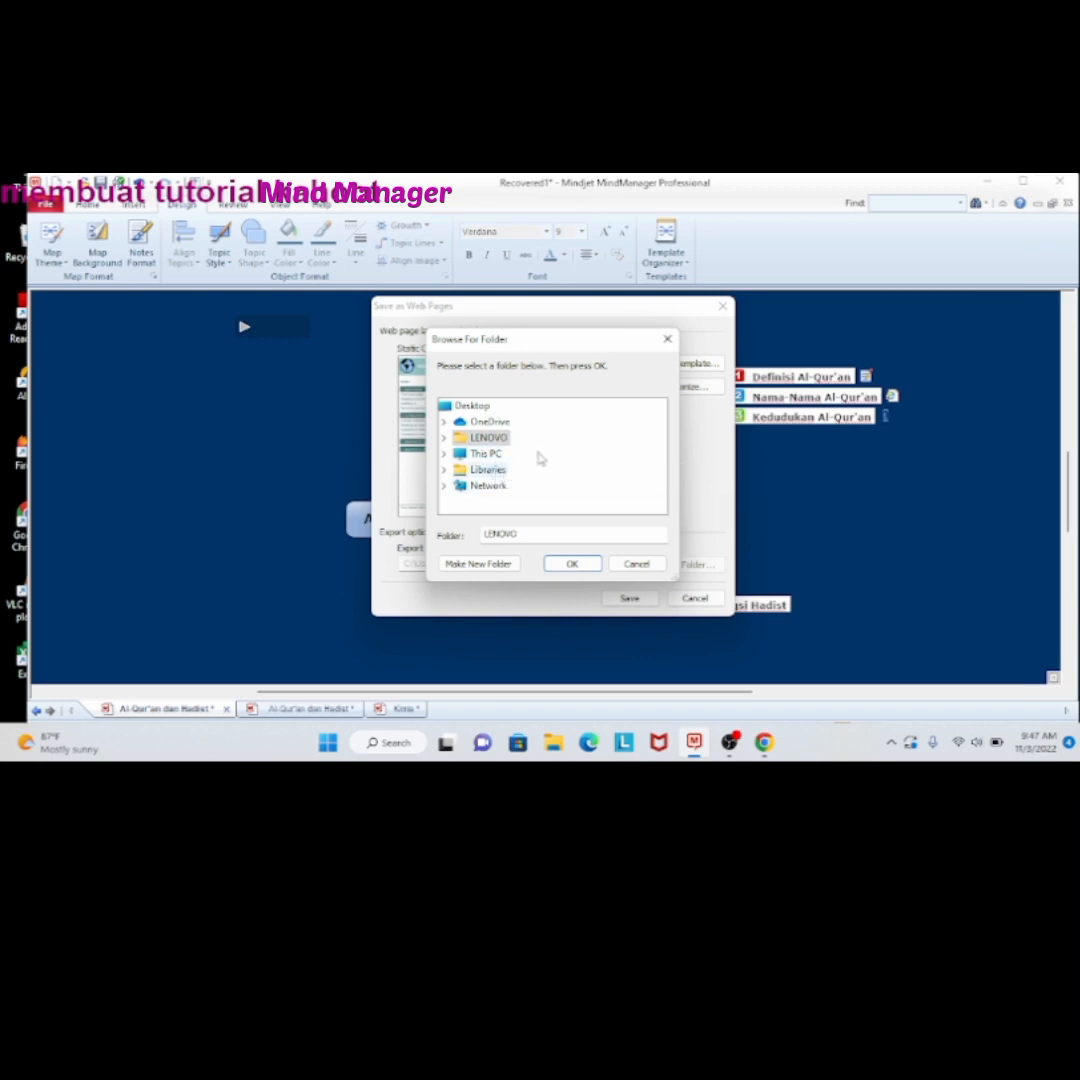
click(489, 470)
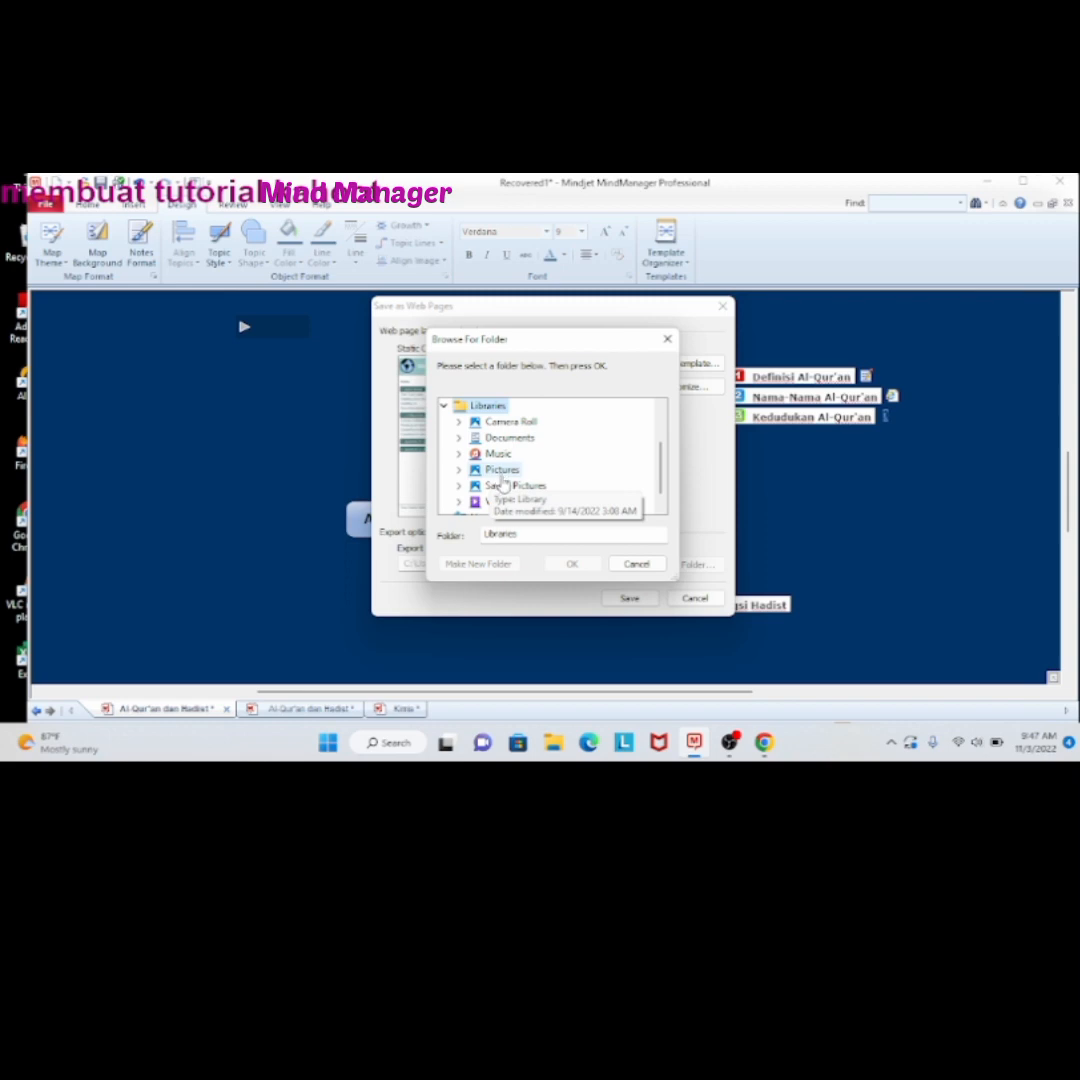
click(502, 469)
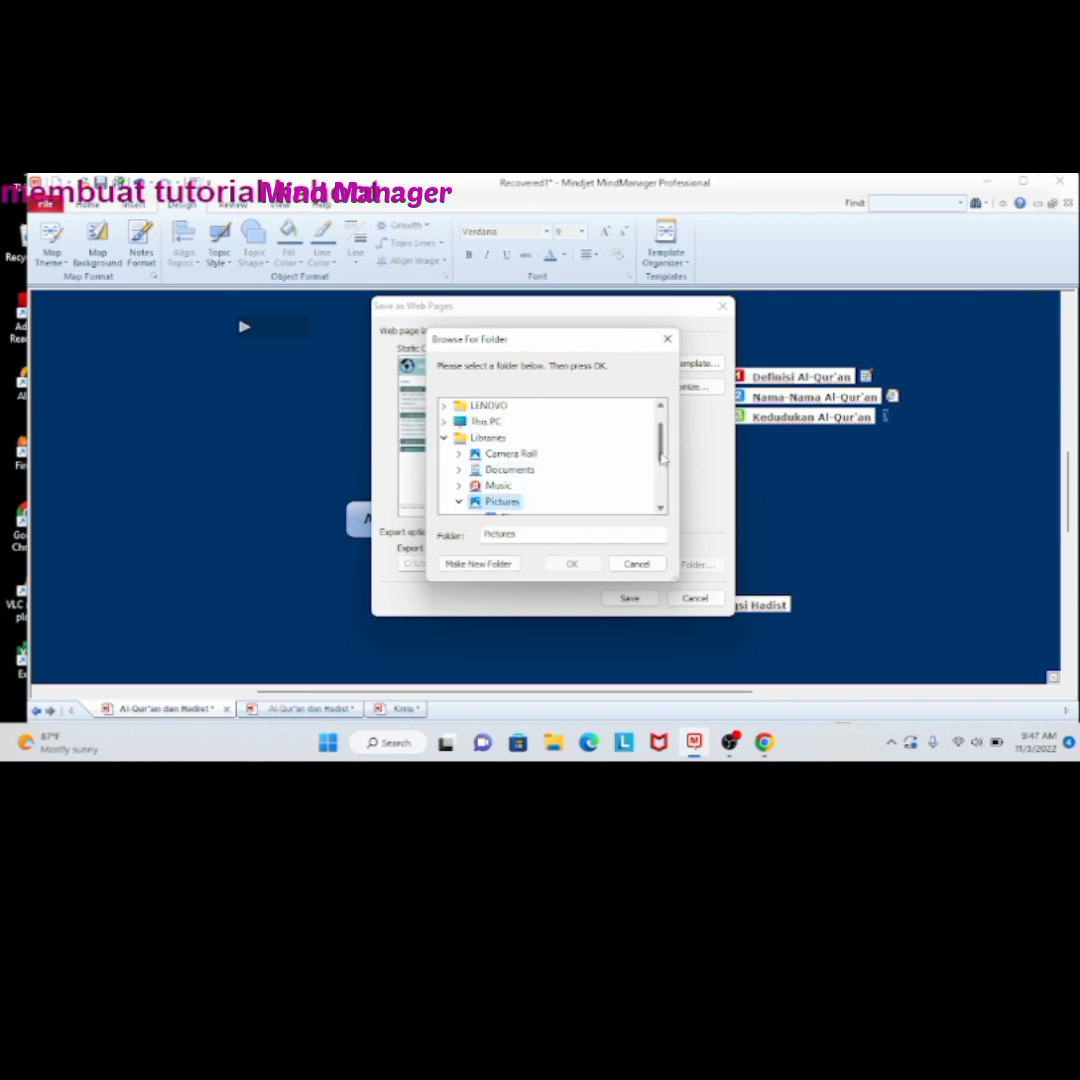
drag(659, 455, 659, 461)
scroll(556, 500, down, 2)
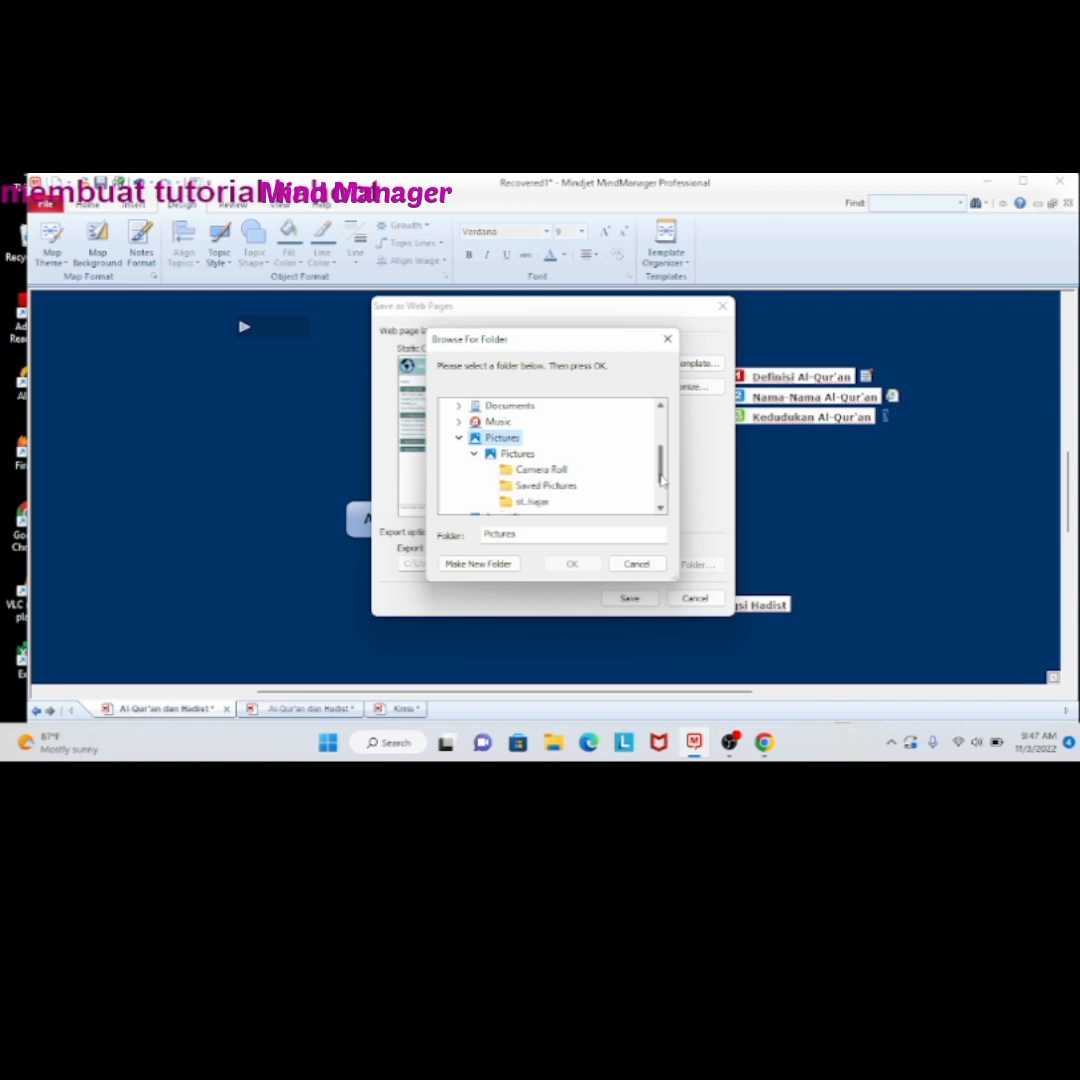
click(533, 501)
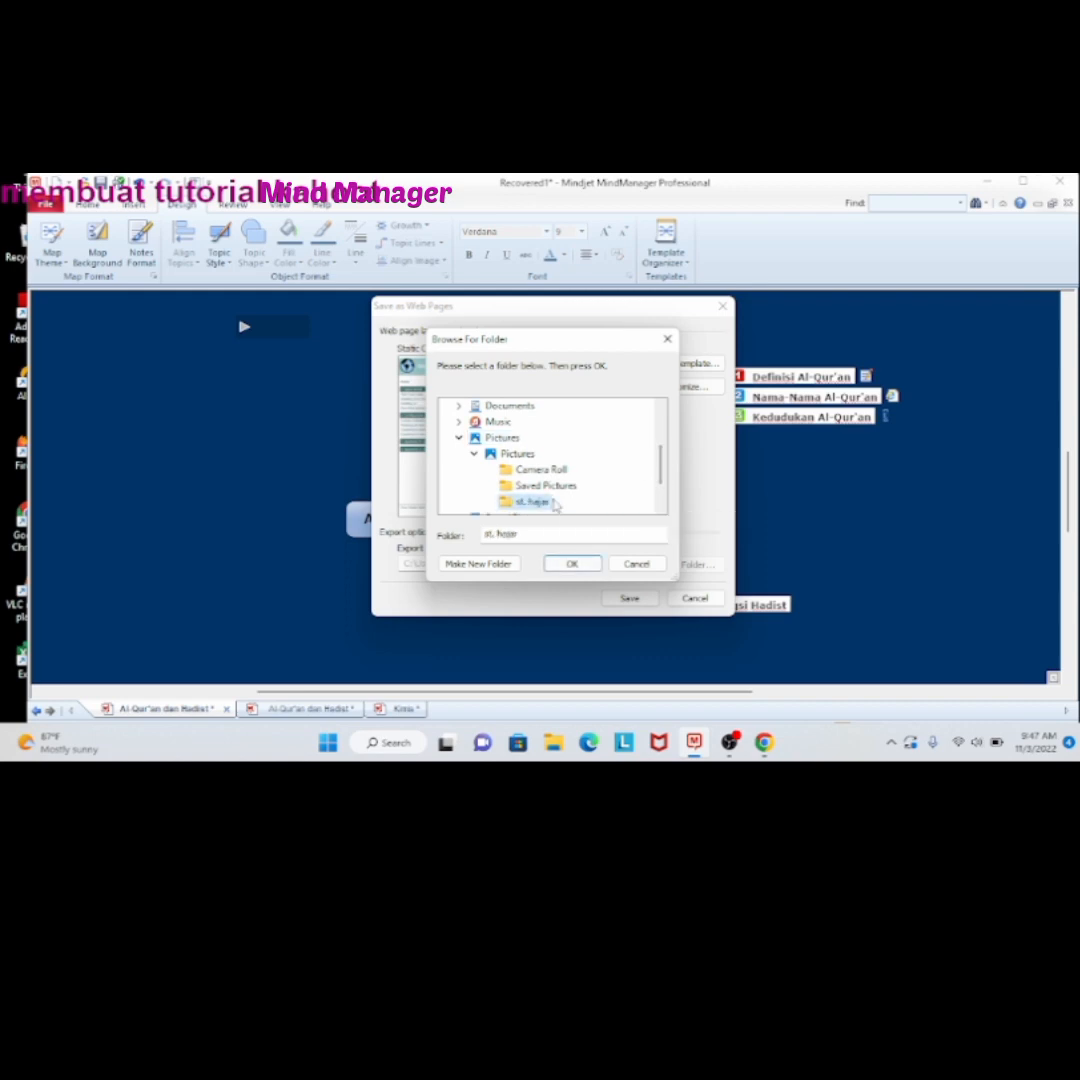
click(559, 567)
Save the map as web pages and open the exported site in the browser to review its contents
click(629, 598)
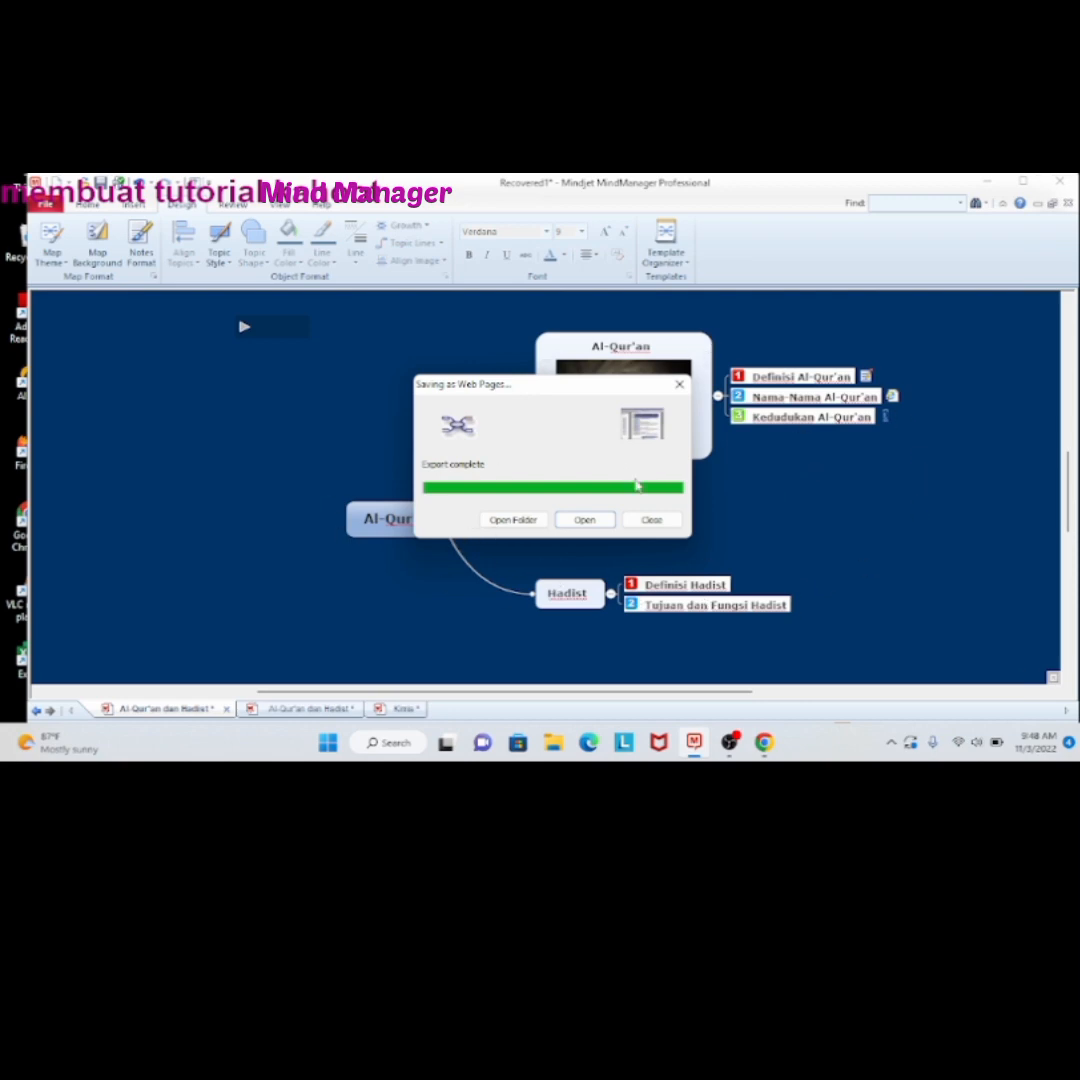
click(599, 523)
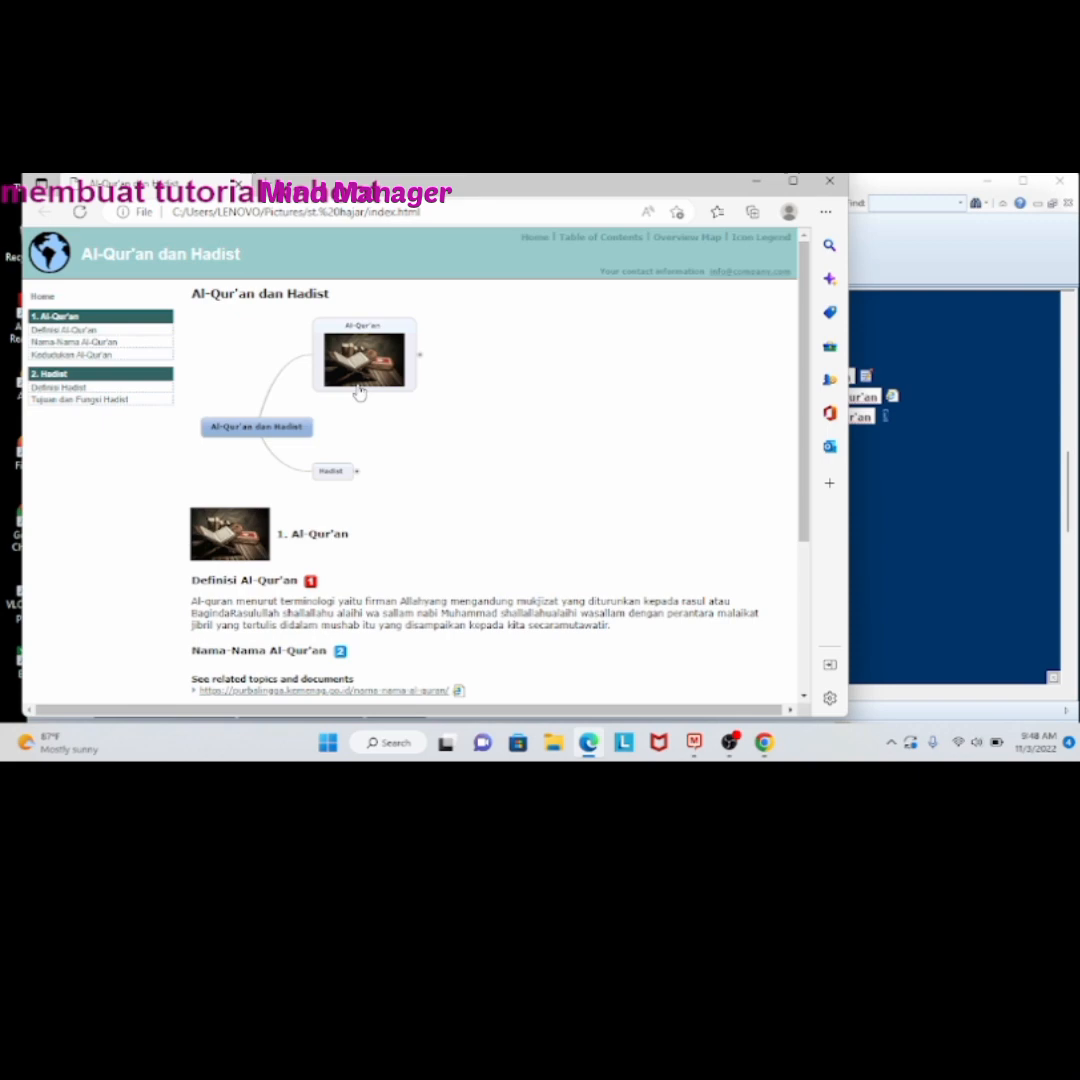
scroll(332, 566, down, 3)
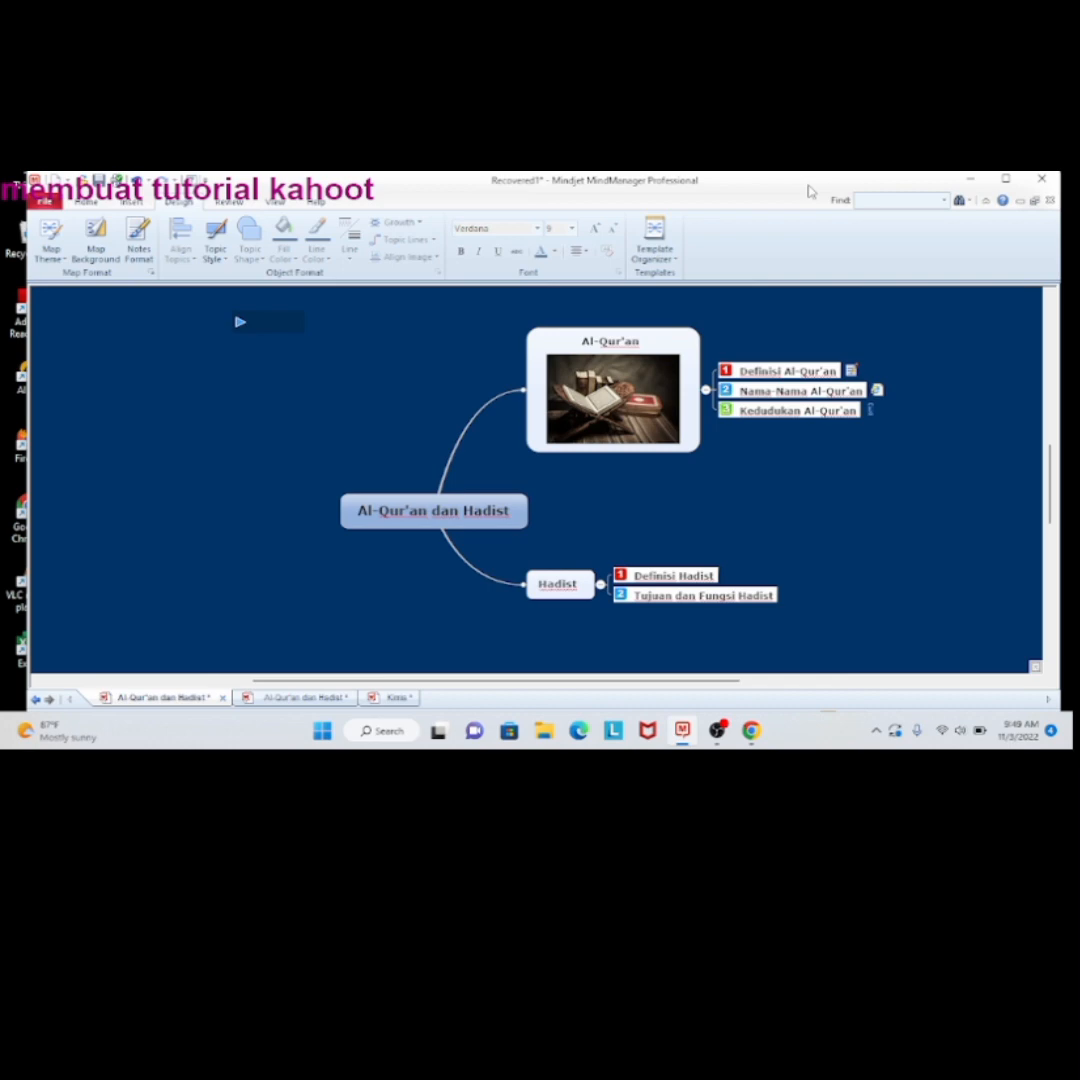
mouse_move(711, 748)
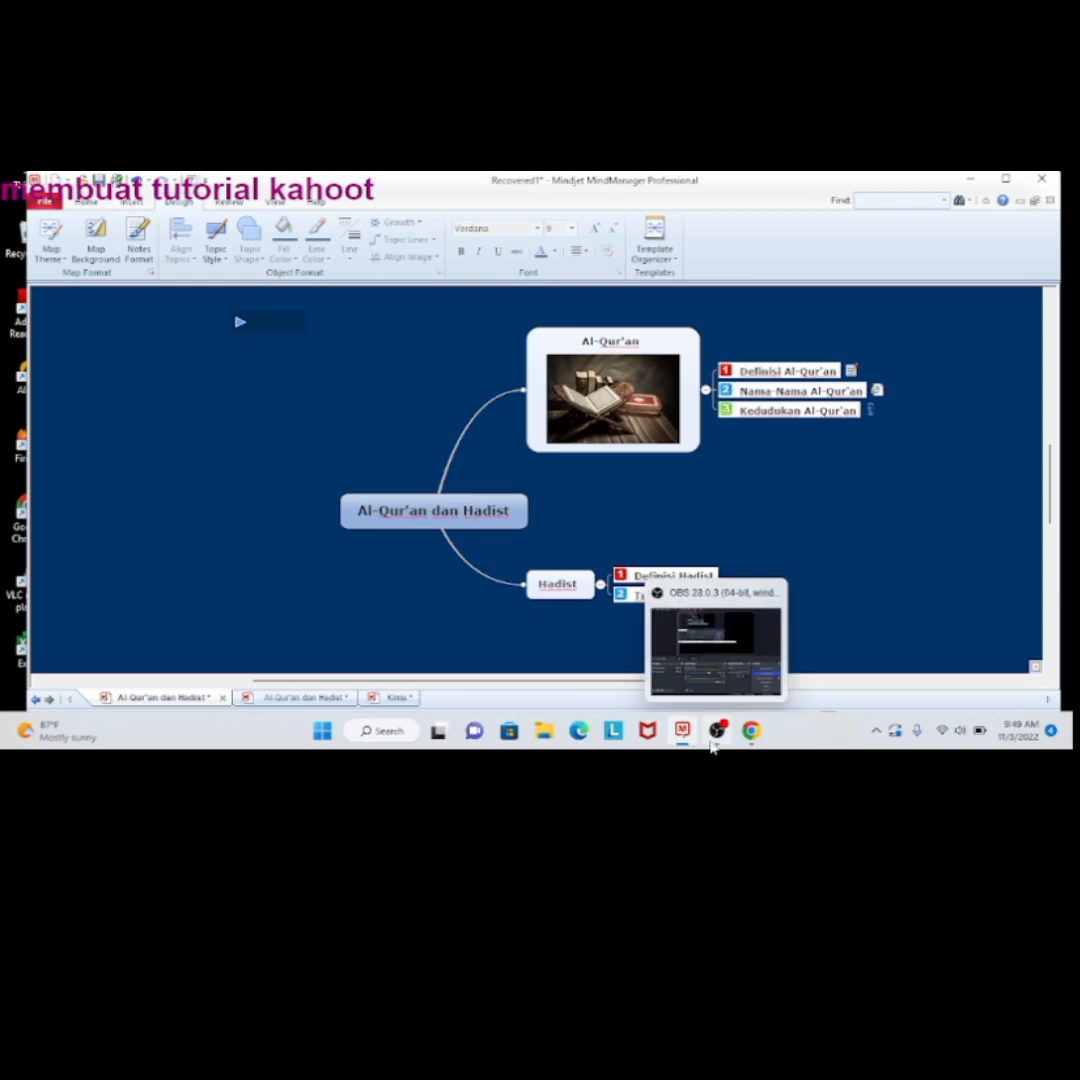
click(712, 746)
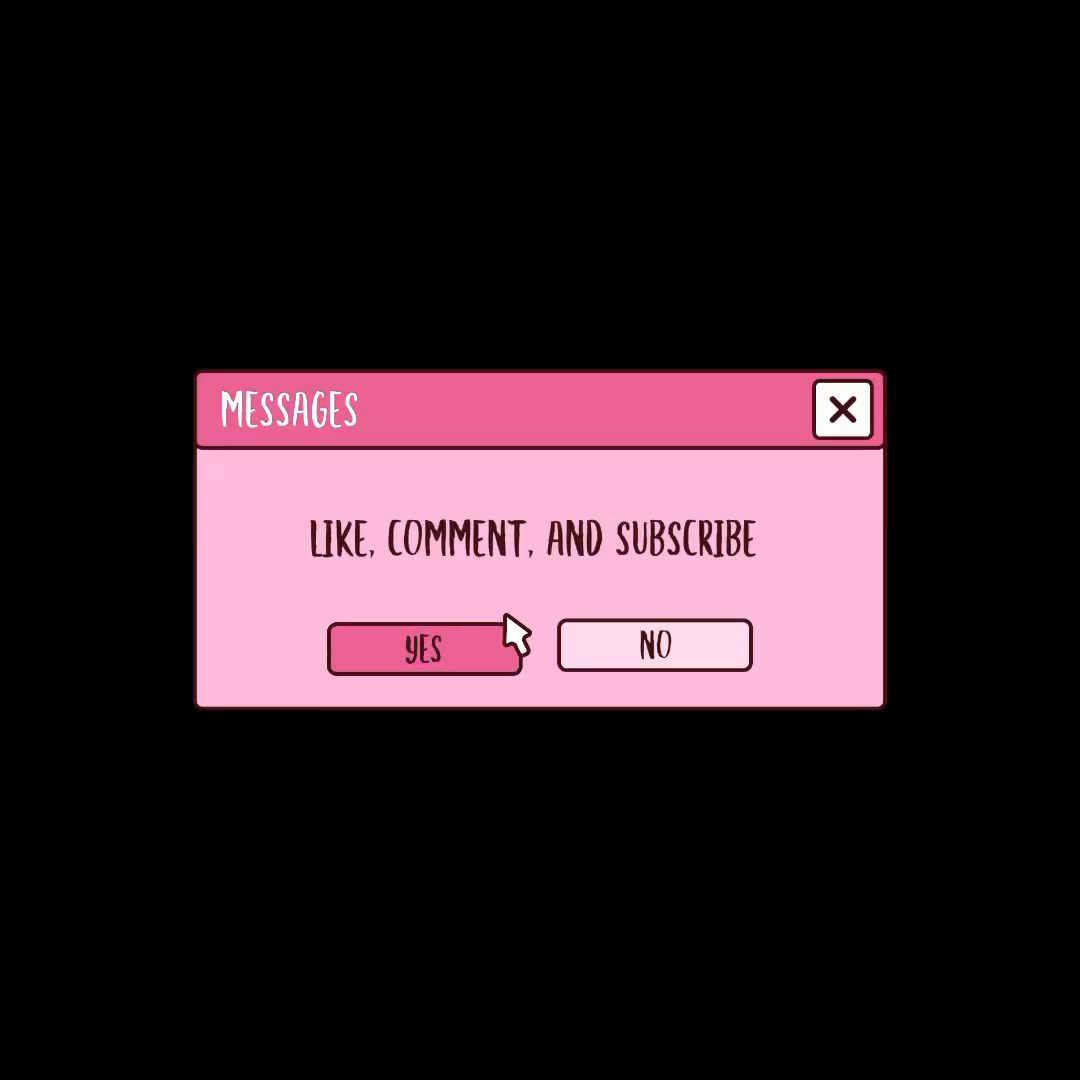